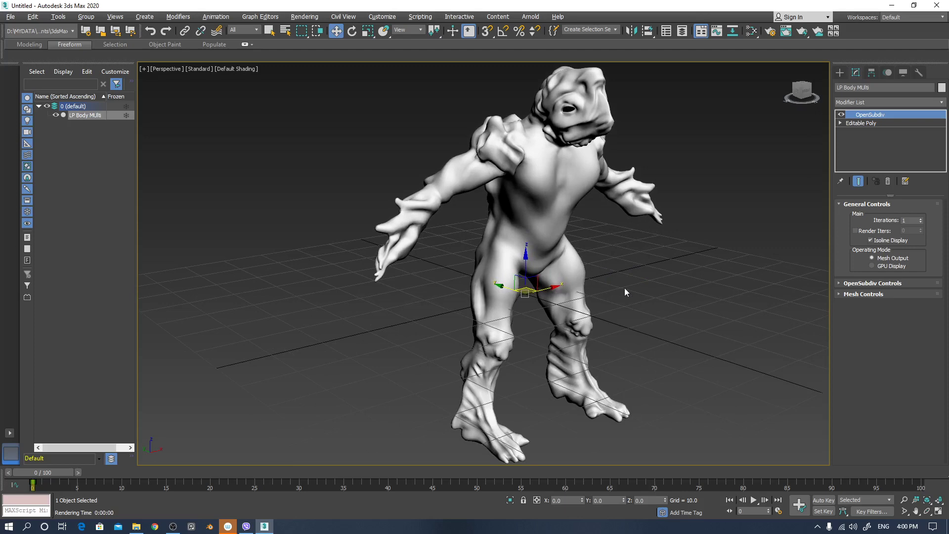
# - Examine the monster body from several angles in the perspective view and leave it selected
pyautogui.keyDown('alt'); pyautogui.moveTo(624, 288); pyautogui.dragTo(621, 316, button='middle'); pyautogui.keyUp('alt')
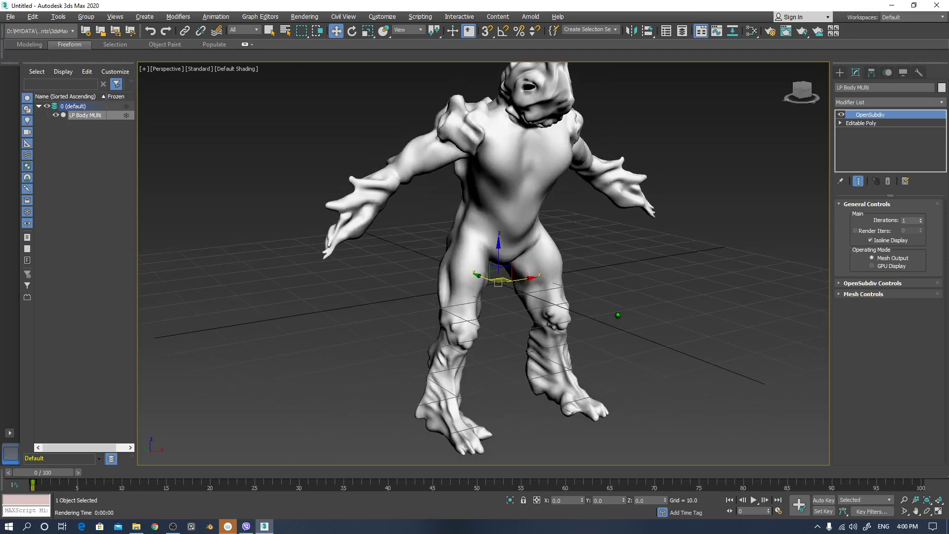
pyautogui.keyDown('alt'); pyautogui.moveTo(603, 243); pyautogui.dragTo(629, 283, button='middle'); pyautogui.keyUp('alt')
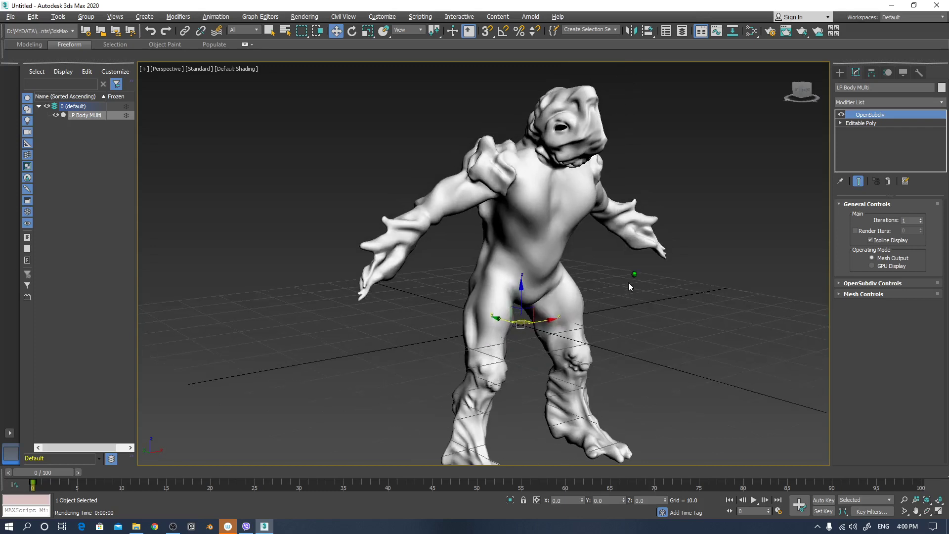
pyautogui.scroll(2, 618, 298)
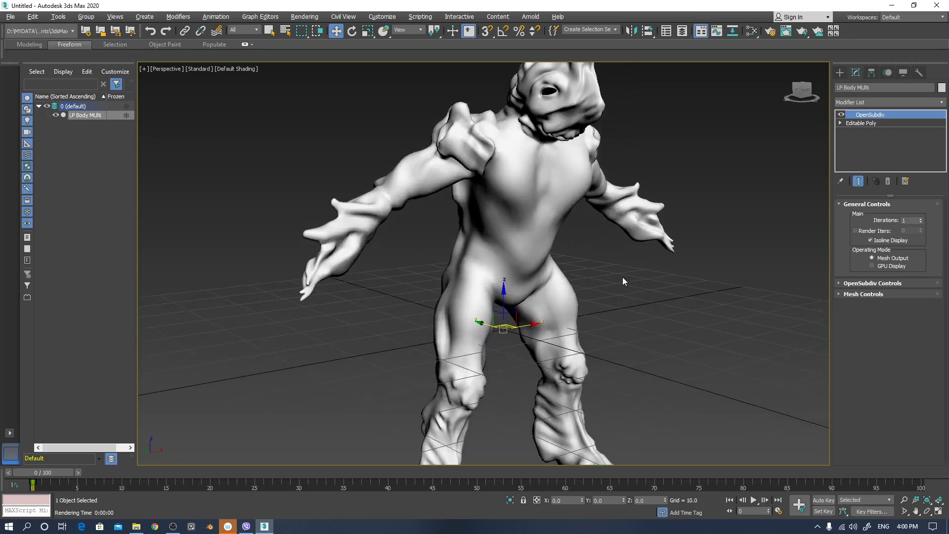
pyautogui.keyDown('alt'); pyautogui.moveTo(627, 274); pyautogui.dragTo(629, 300, button='middle'); pyautogui.keyUp('alt')
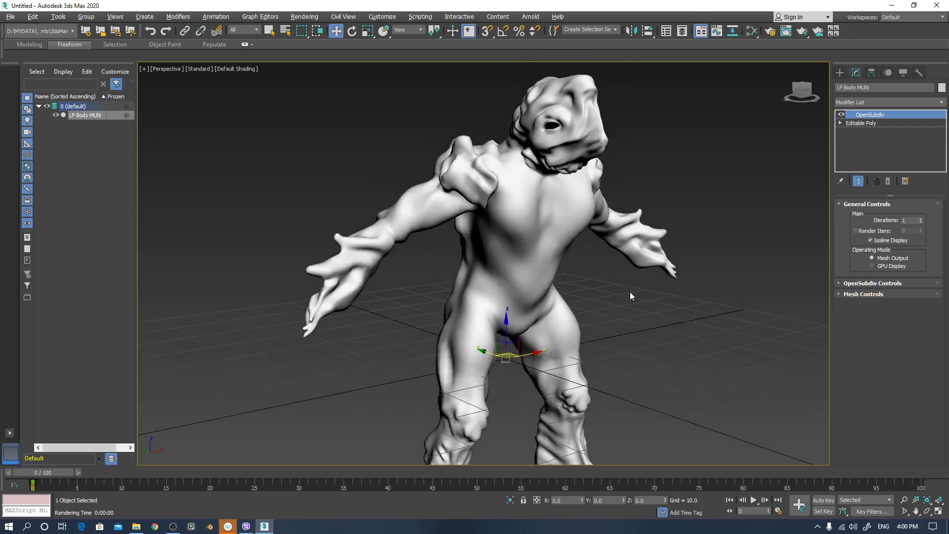
pyautogui.keyDown('alt'); pyautogui.moveTo(664, 324); pyautogui.dragTo(666, 348, button='middle'); pyautogui.keyUp('alt')
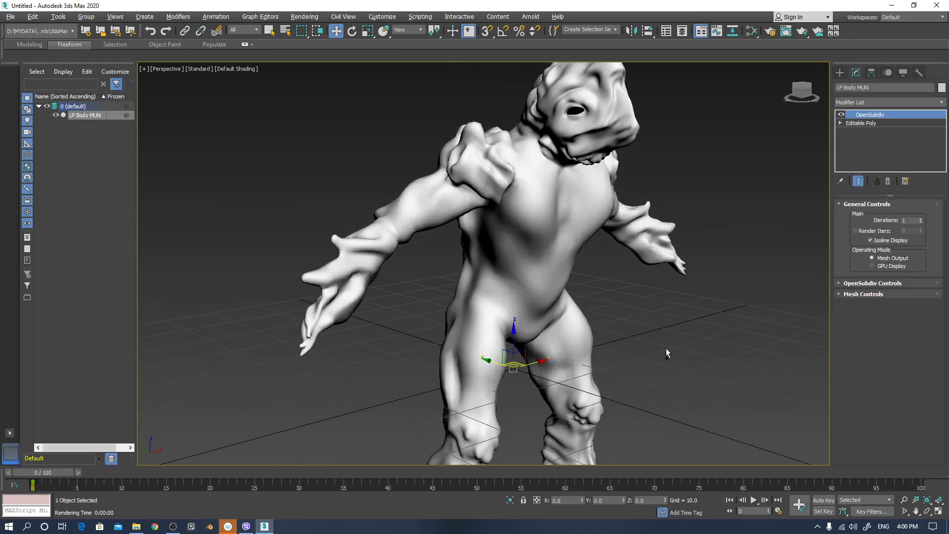
pyautogui.keyDown('alt'); pyautogui.moveTo(628, 313); pyautogui.dragTo(627, 324, button='middle'); pyautogui.keyUp('alt')
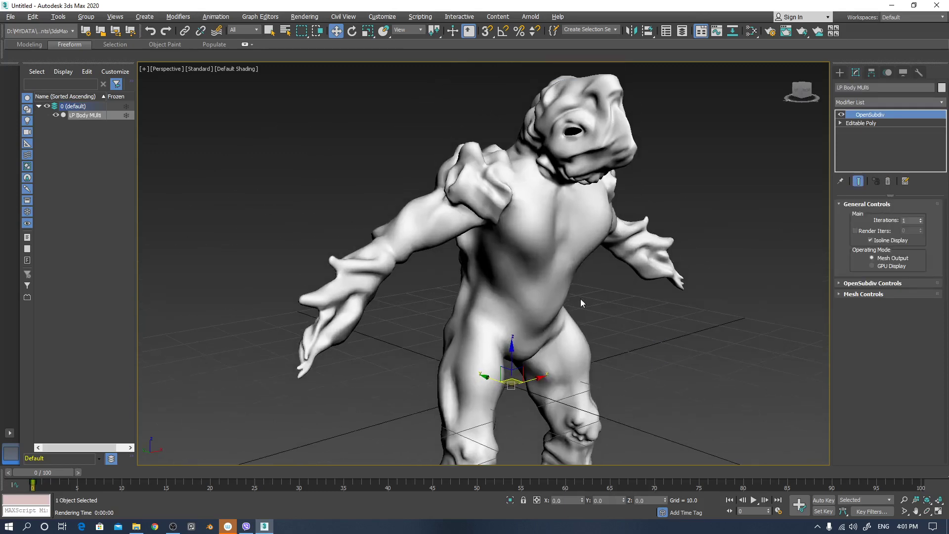
pyautogui.click(620, 319)
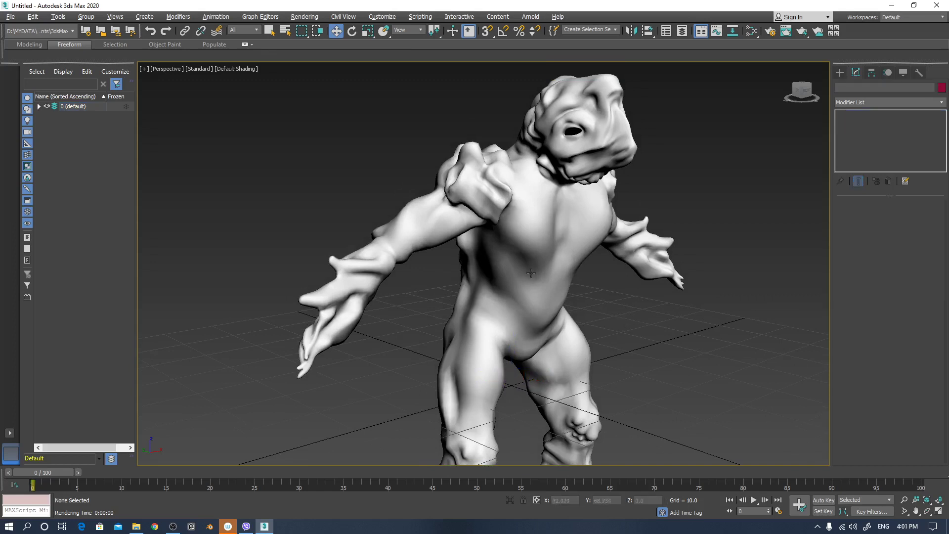
pyautogui.click(531, 273)
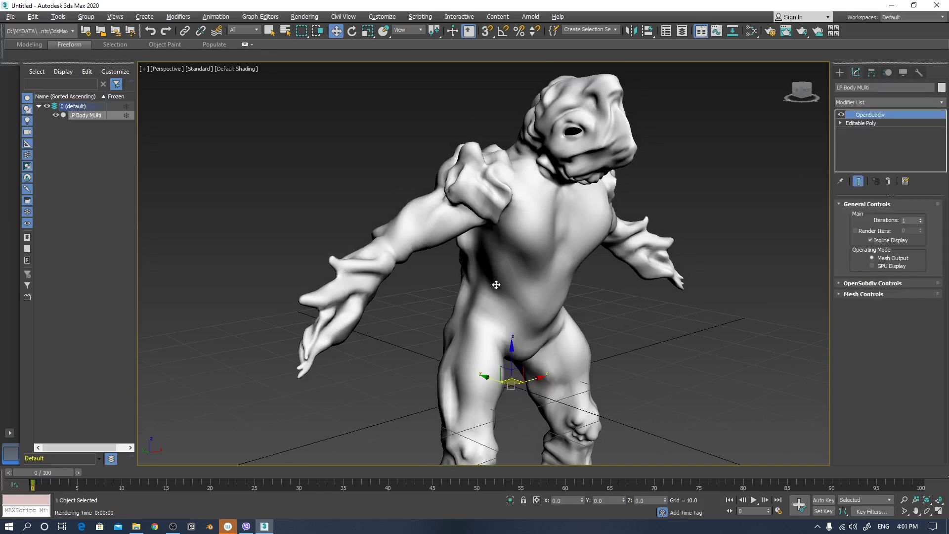
pyautogui.moveTo(623, 290); pyautogui.dragTo(591, 292, button='middle')
pyautogui.click(591, 320)
pyautogui.click(507, 305)
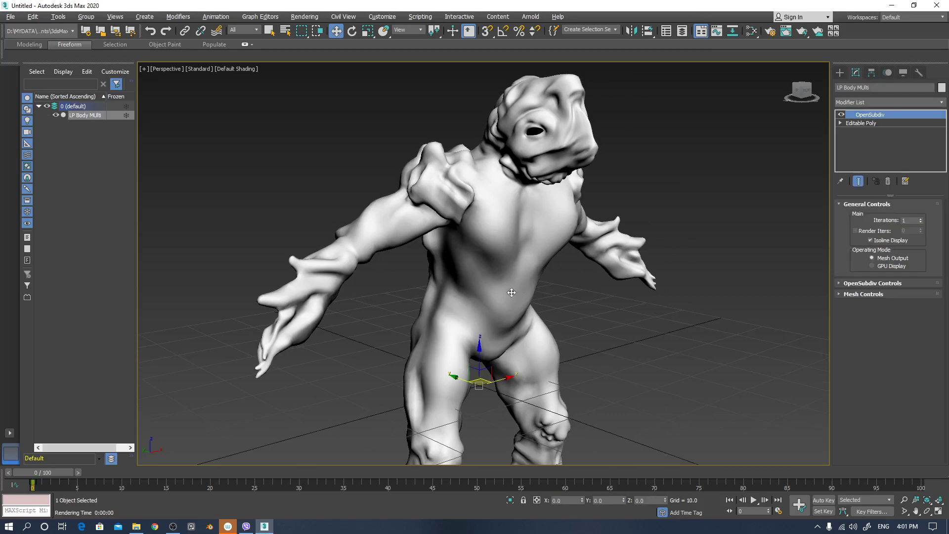
# - Add an Unwrap UVW modifier between Editable Poly and OpenSubdiv on the monster body and open its UV editor
pyautogui.click(860, 123)
pyautogui.click(874, 102)
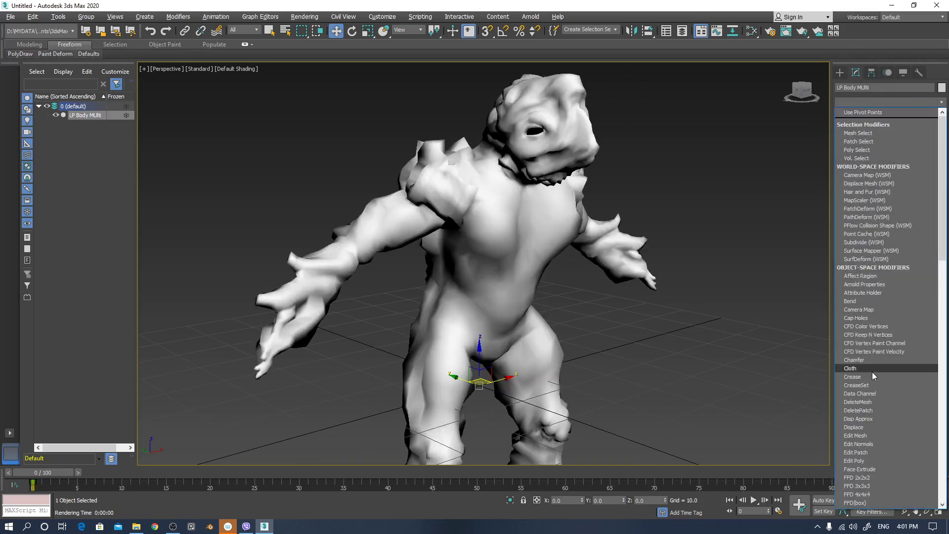
pyautogui.write('u')
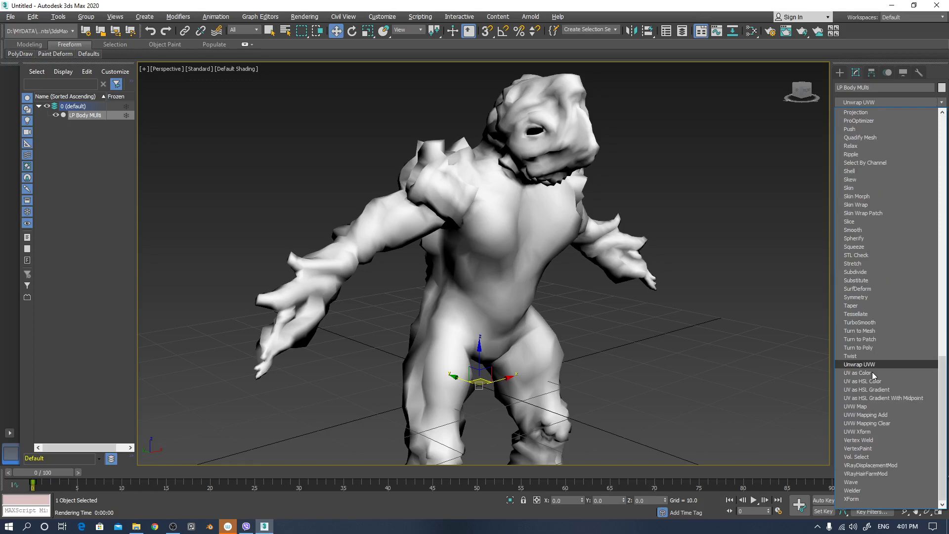
pyautogui.press('Return')
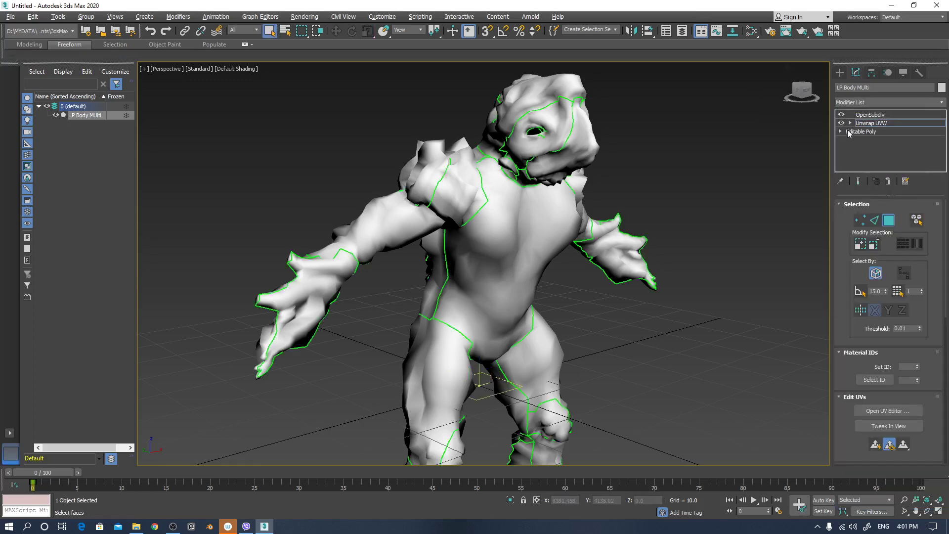
pyautogui.click(891, 413)
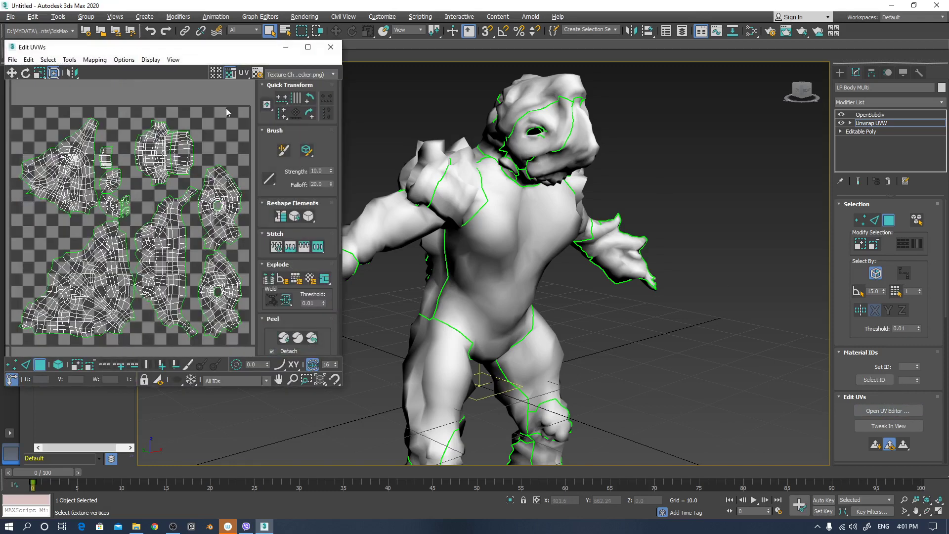
# - Place the UV editor beside the monster so the UV tiles and the model can be viewed together
pyautogui.moveTo(190, 57); pyautogui.dragTo(402, 73)
pyautogui.moveTo(386, 269); pyautogui.dragTo(311, 233, button='middle')
pyautogui.scroll(-3, 356, 262)
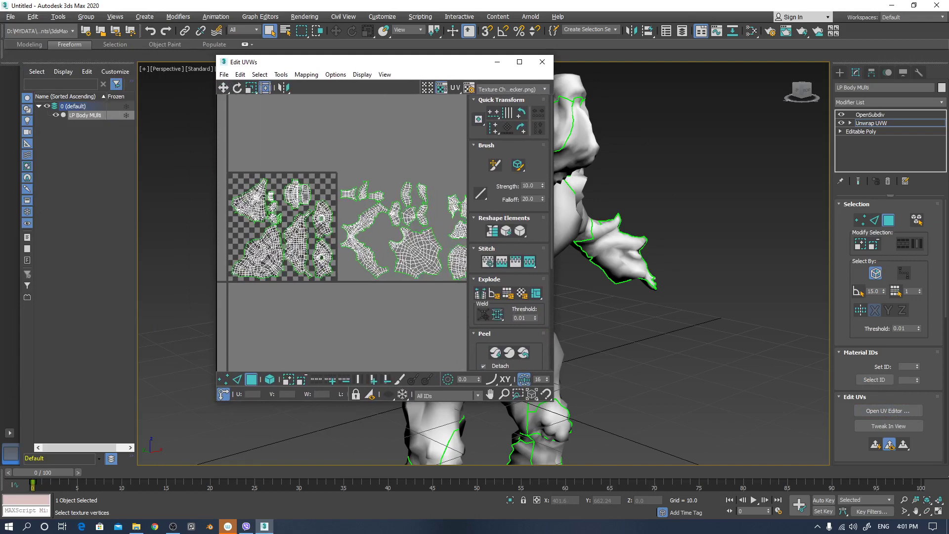
pyautogui.moveTo(401, 64); pyautogui.dragTo(747, 47)
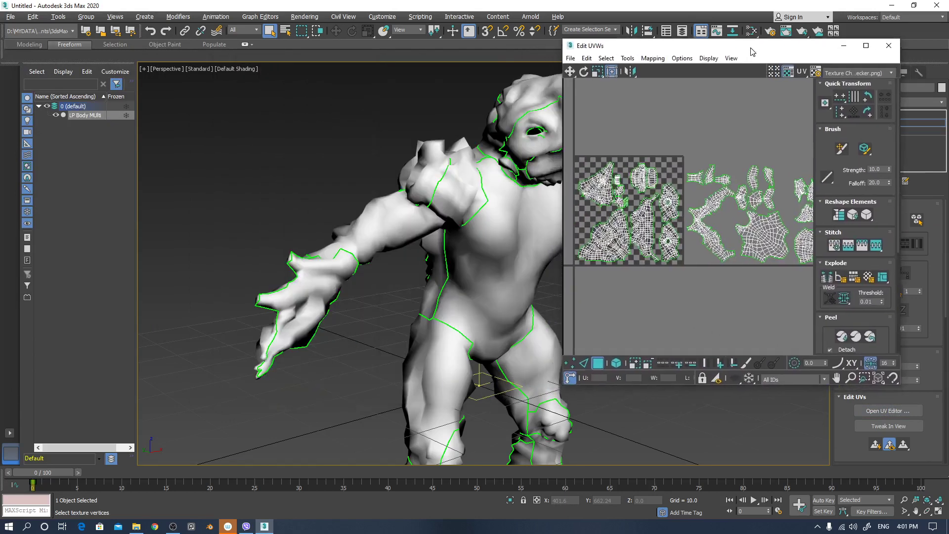
pyautogui.press('z')
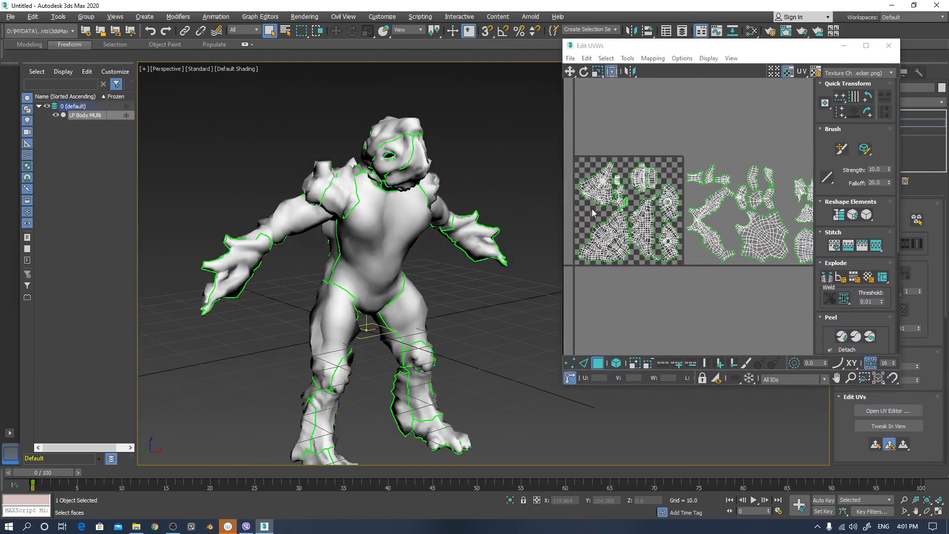
# - Select all UV shells in the first tile to check which part of the monster they cover
pyautogui.moveTo(568, 146); pyautogui.dragTo(685, 296)
pyautogui.scroll(5, 375, 181)
pyautogui.moveTo(440, 174); pyautogui.dragTo(489, 225, button='middle')
pyautogui.scroll(-4, 489, 225)
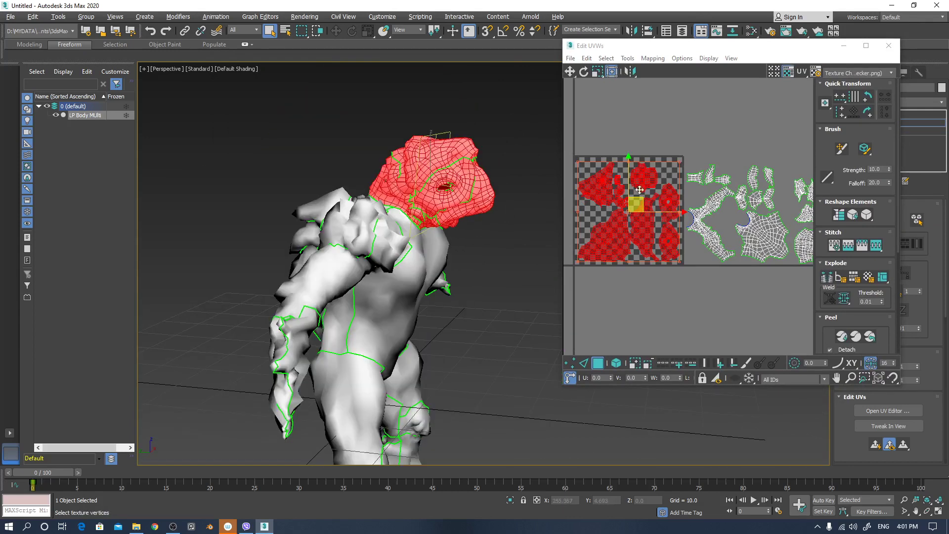
pyautogui.scroll(2, 593, 178)
pyautogui.scroll(-5, 597, 165)
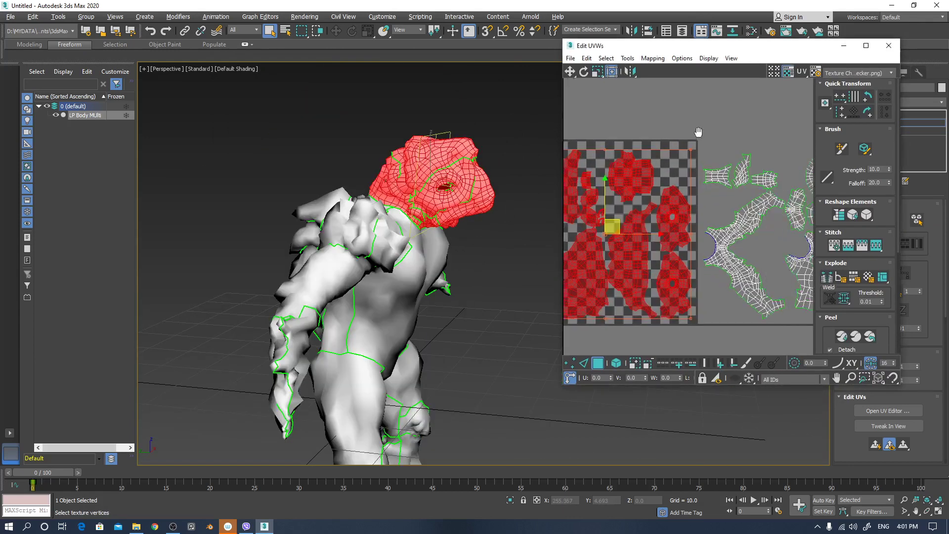
pyautogui.scroll(3, 699, 178)
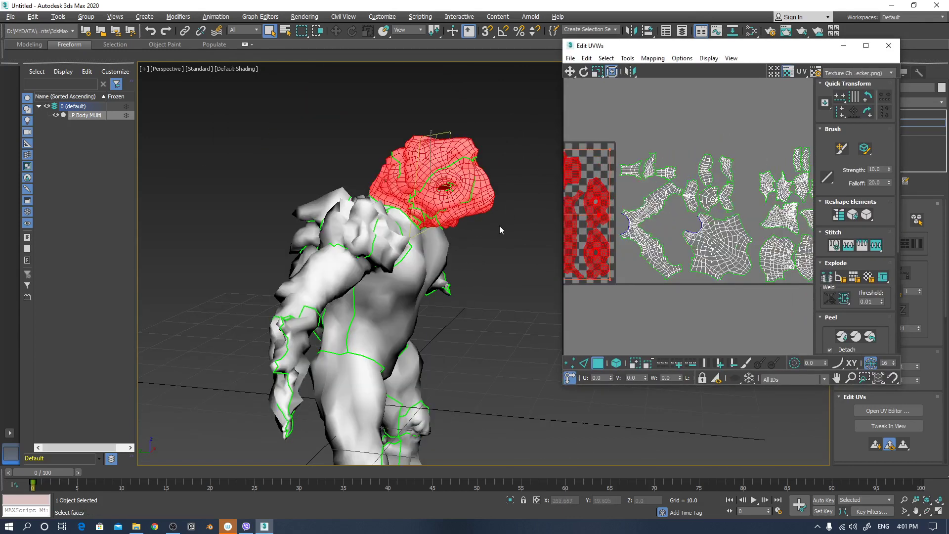
pyautogui.moveTo(474, 236); pyautogui.dragTo(439, 215, button='middle')
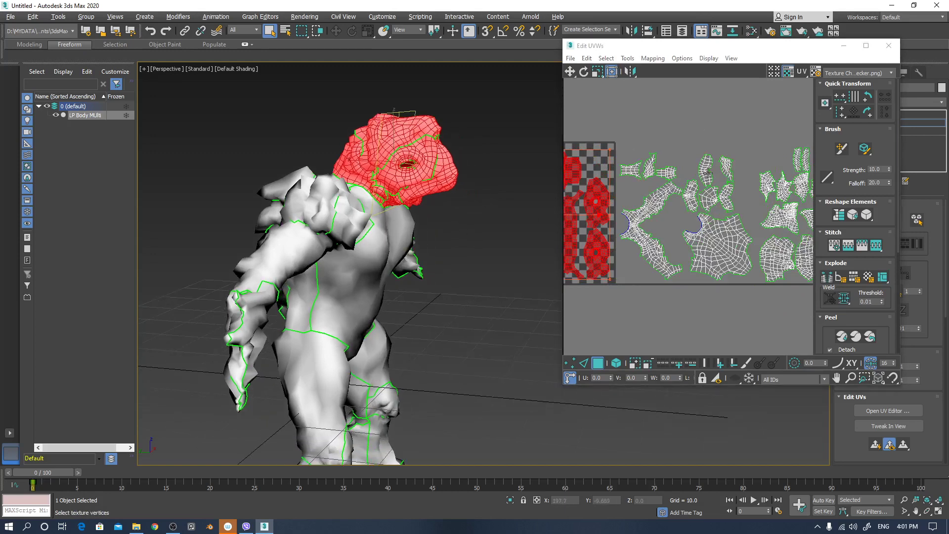
# - Select all UV shells in the second tile and inspect the matching faces on the model
pyautogui.moveTo(707, 173); pyautogui.dragTo(692, 153, button='middle')
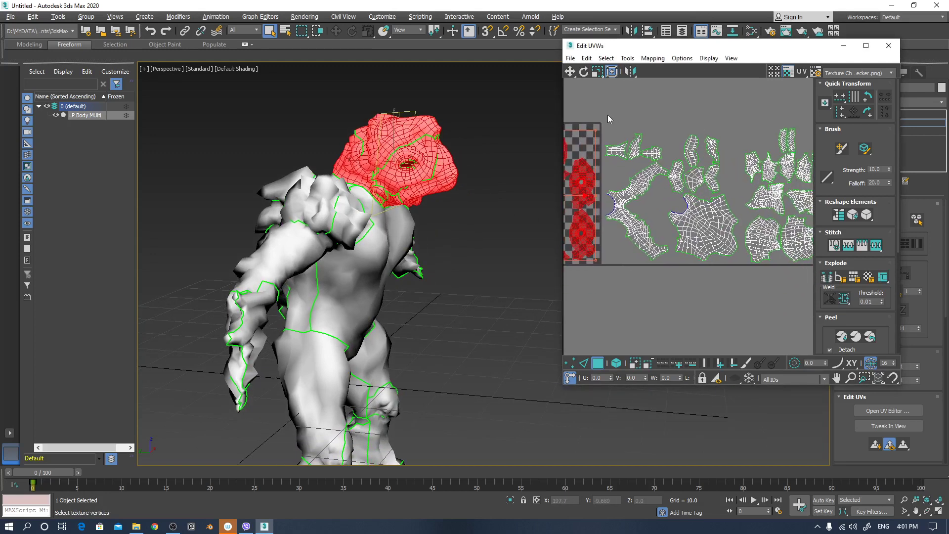
pyautogui.moveTo(607, 116); pyautogui.dragTo(739, 274)
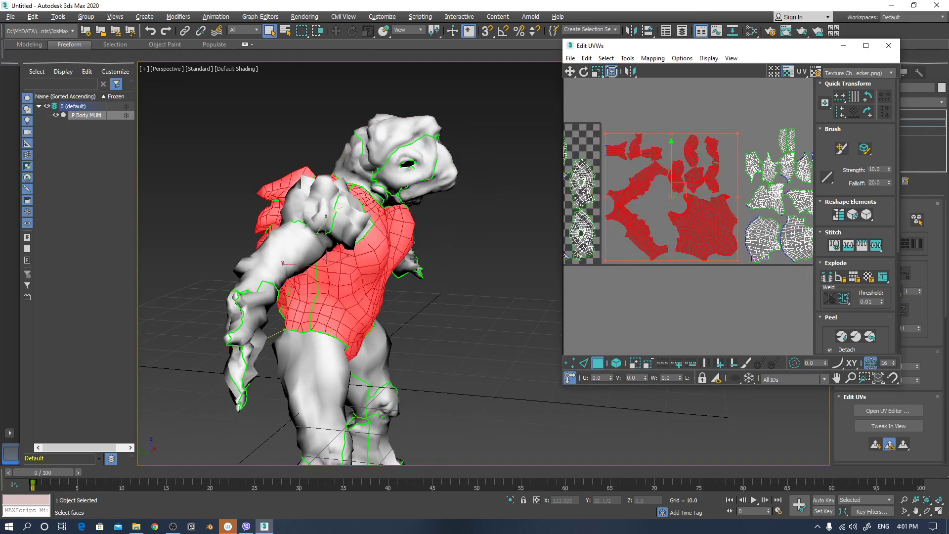
pyautogui.keyDown('alt'); pyautogui.moveTo(422, 255); pyautogui.dragTo(378, 254, button='middle'); pyautogui.keyUp('alt')
# - Select all UV shells in the third tile and inspect the corresponding areas of the body
pyautogui.moveTo(730, 151); pyautogui.dragTo(637, 160, button='middle')
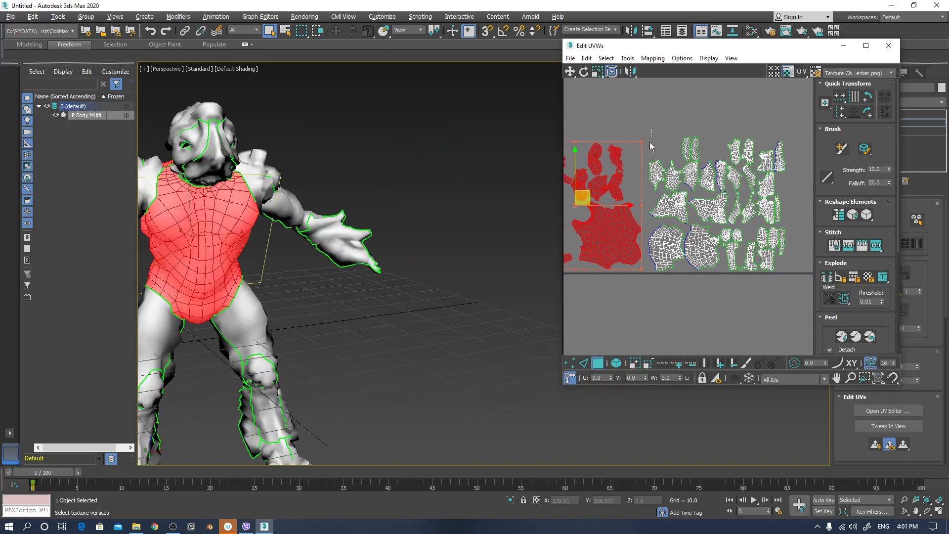
pyautogui.moveTo(651, 140); pyautogui.dragTo(806, 299)
pyautogui.moveTo(252, 257); pyautogui.dragTo(341, 210, button='middle')
pyautogui.keyDown('alt'); pyautogui.moveTo(404, 241); pyautogui.dragTo(428, 259, button='middle'); pyautogui.keyUp('alt')
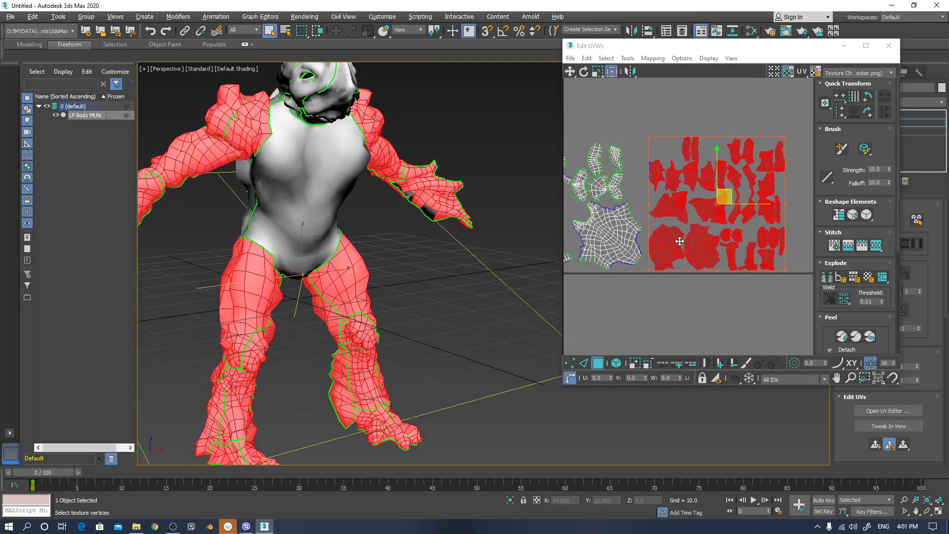
# - Clear the UV face selection and review the seams on the front of the monster
pyautogui.moveTo(657, 242); pyautogui.dragTo(740, 232, button='middle')
pyautogui.scroll(-3, 739, 230)
pyautogui.moveTo(670, 217); pyautogui.dragTo(724, 219, button='middle')
pyautogui.scroll(3, 693, 135)
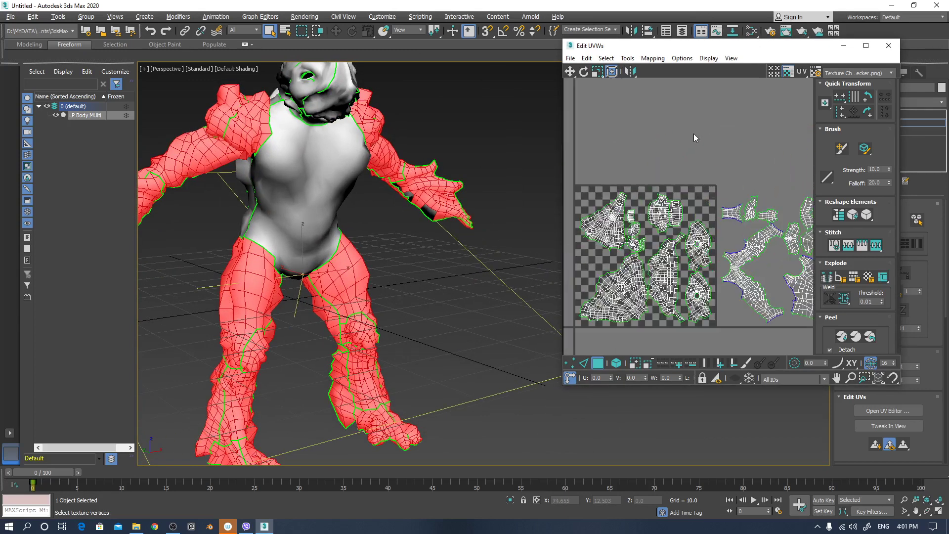
pyautogui.click(692, 135)
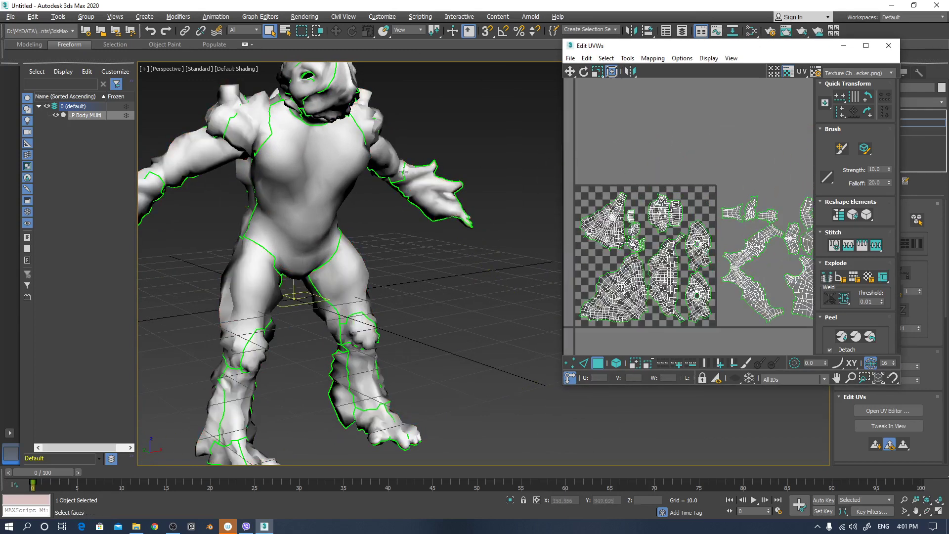
pyautogui.keyDown('alt'); pyautogui.moveTo(367, 193); pyautogui.dragTo(415, 209, button='middle'); pyautogui.keyUp('alt')
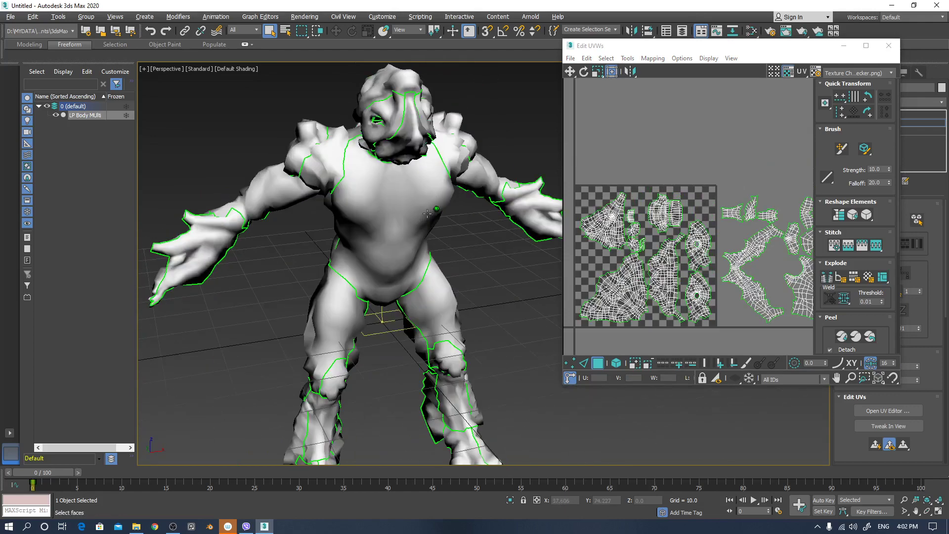
pyautogui.scroll(6, 412, 209)
pyautogui.scroll(-6, 412, 210)
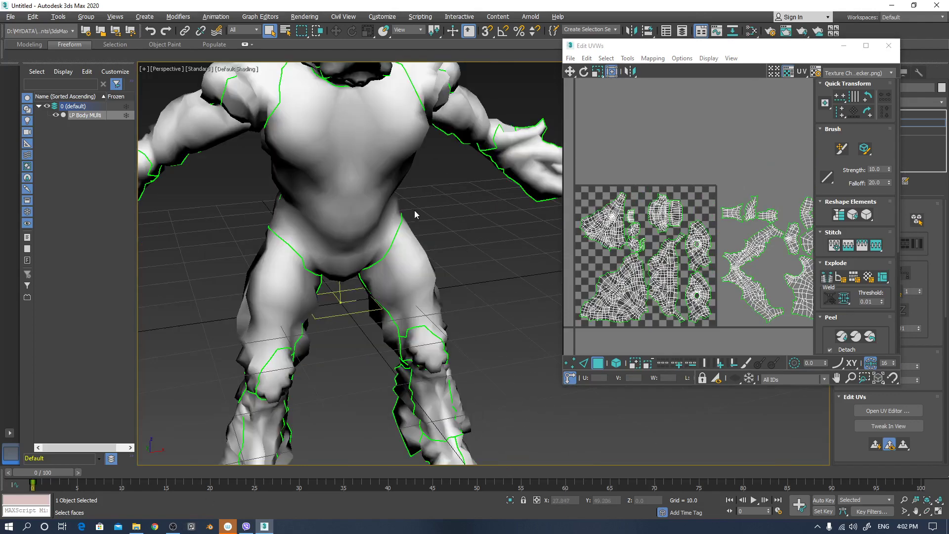
# - Switch to the Normal map extract folder and look through the Monster NM.1001, NM.1002 and NM.1003 textures
pyautogui.click(137, 527)
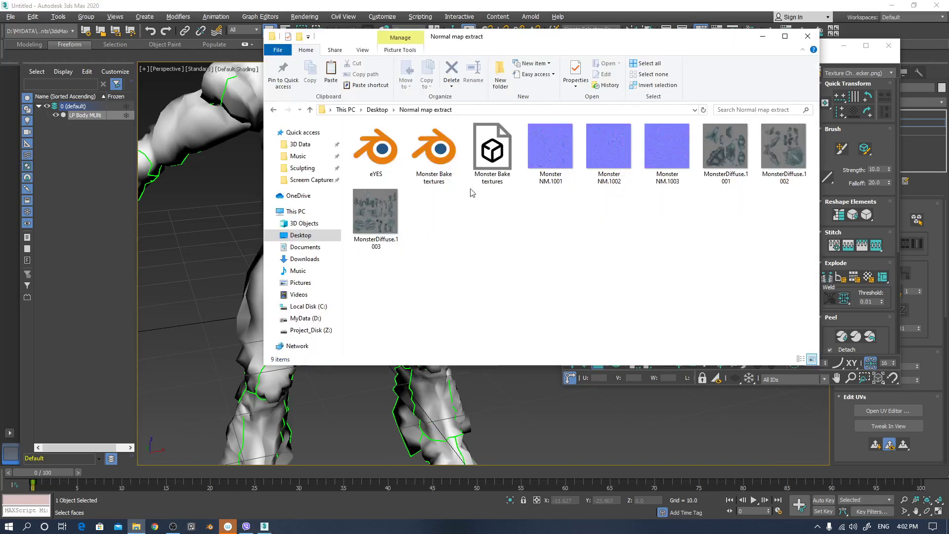
pyautogui.click(547, 153)
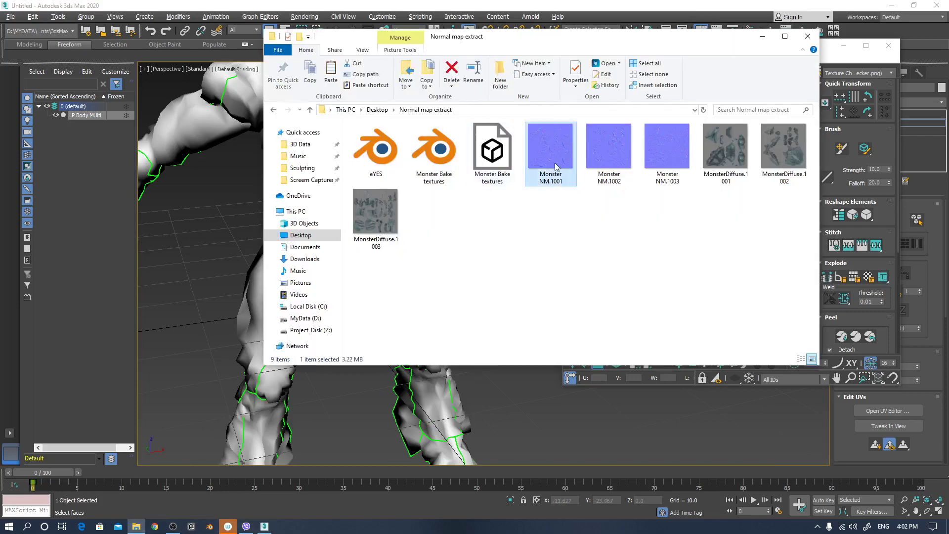
pyautogui.click(607, 153)
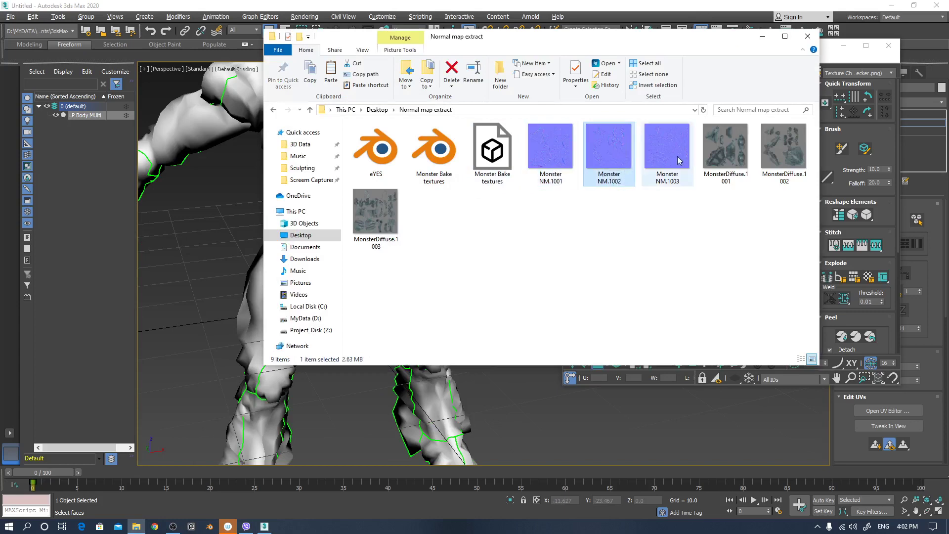
pyautogui.click(673, 157)
pyautogui.moveTo(651, 46); pyautogui.dragTo(750, 237)
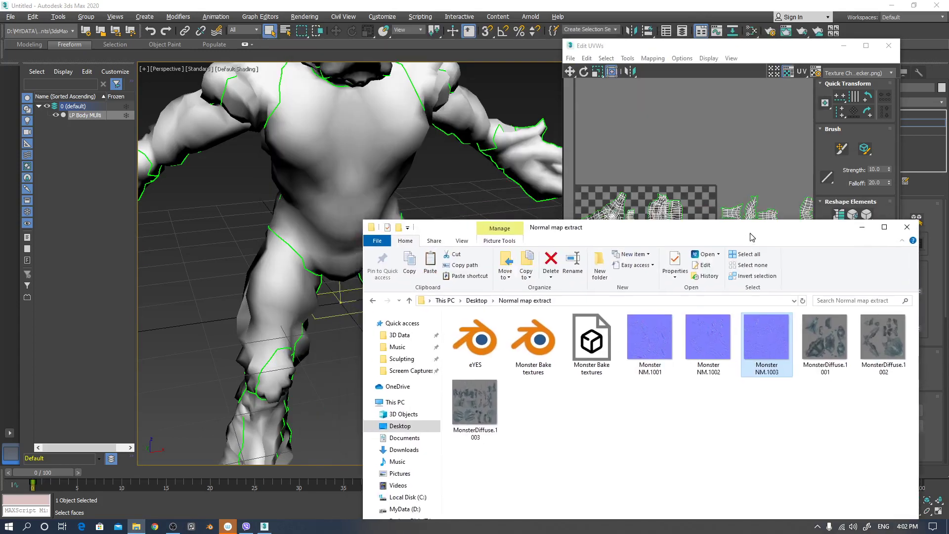
# - Switch back to 3ds Max and examine the monster's torso surface and UV seams up close
pyautogui.middleClick(345, 170)
pyautogui.moveTo(437, 180); pyautogui.dragTo(452, 264, button='middle')
pyautogui.keyDown('alt'); pyautogui.moveTo(460, 202); pyautogui.dragTo(445, 196, button='middle'); pyautogui.keyUp('alt')
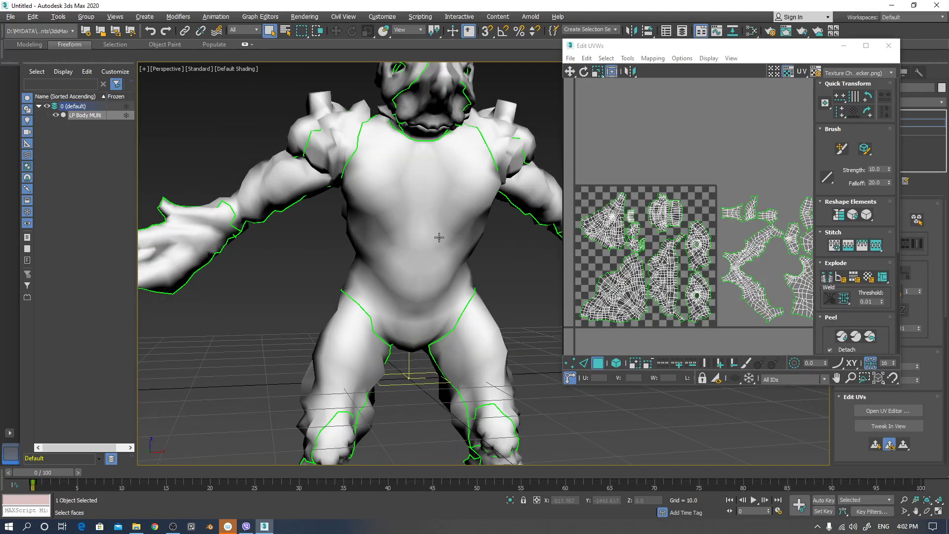
pyautogui.keyDown('alt'); pyautogui.moveTo(438, 237); pyautogui.dragTo(389, 185, button='middle'); pyautogui.keyUp('alt')
pyautogui.scroll(3, 380, 207)
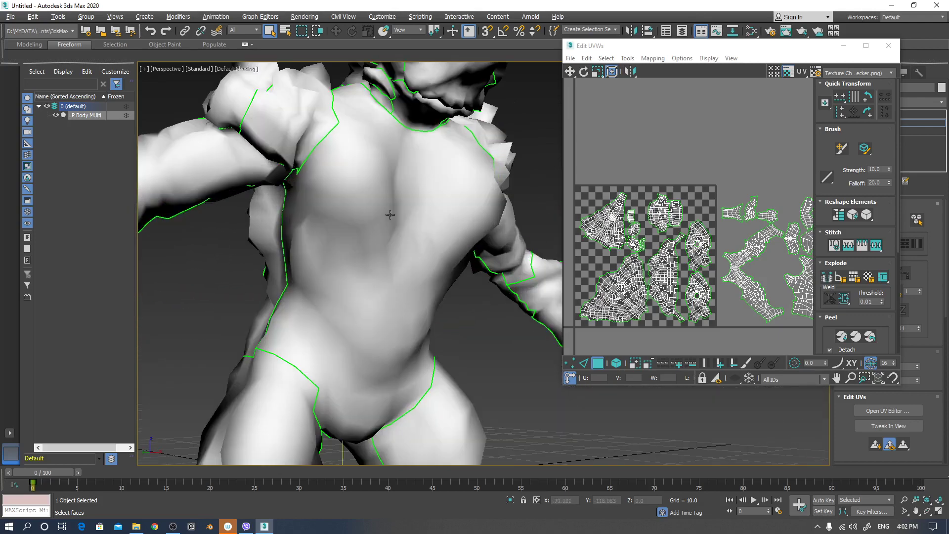
pyautogui.keyDown('alt'); pyautogui.moveTo(385, 225); pyautogui.dragTo(444, 235, button='middle'); pyautogui.keyUp('alt')
pyautogui.scroll(3, 452, 237)
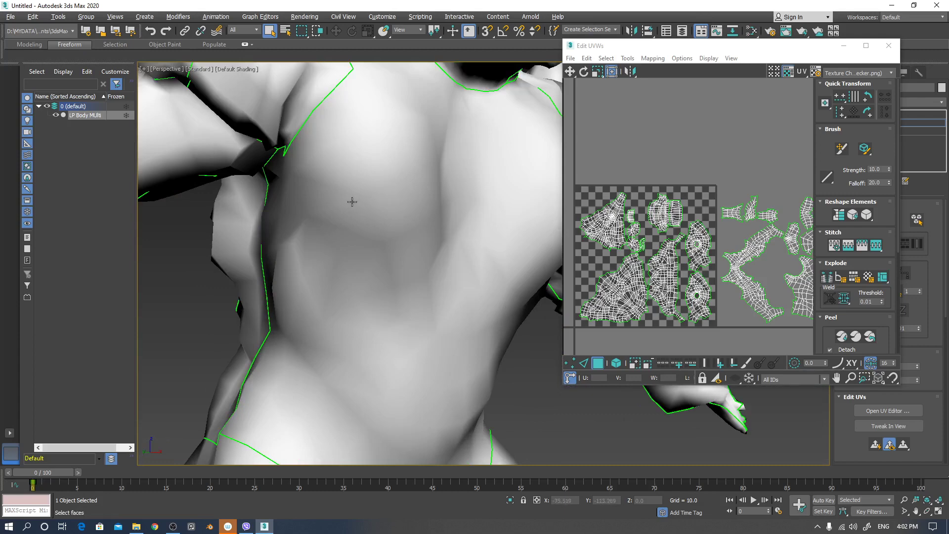
# - Display the mesh edges, select all UV shells in the first tile, and inspect the corresponding faces on the monster's head
pyautogui.scroll(-3, 352, 202)
pyautogui.press('F4')
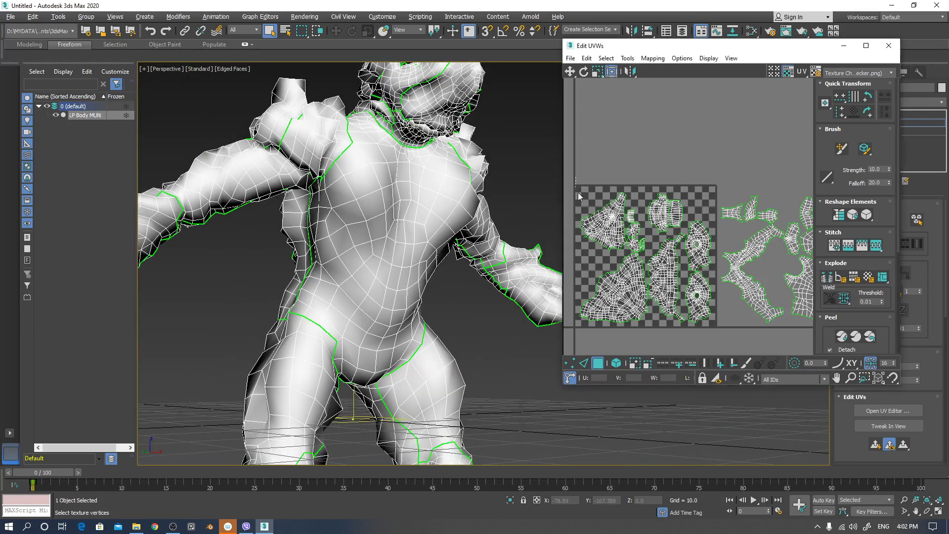
pyautogui.moveTo(575, 176); pyautogui.dragTo(715, 343)
pyautogui.keyDown('alt'); pyautogui.moveTo(450, 205); pyautogui.dragTo(514, 289, button='middle'); pyautogui.keyUp('alt')
pyautogui.scroll(3, 458, 267)
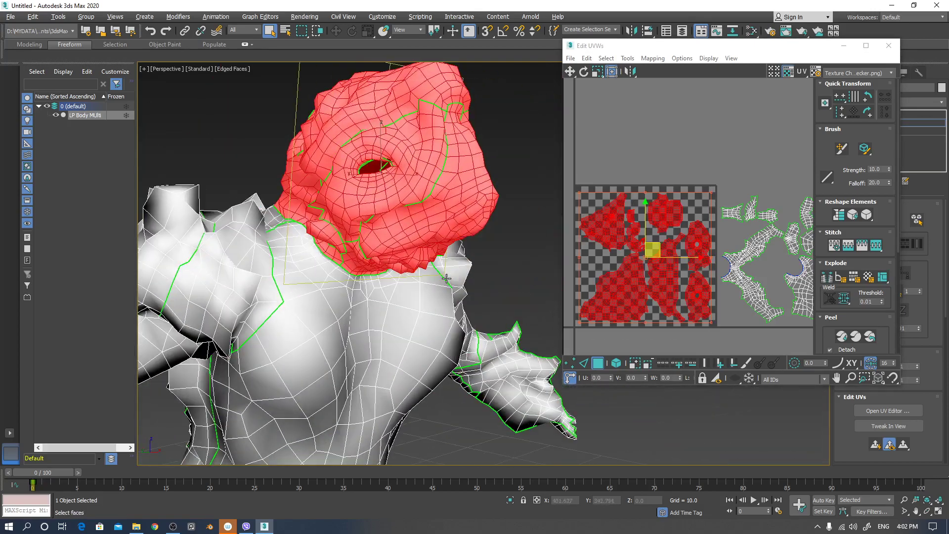
# - Move the UV editor window away from the modifier settings and close it
pyautogui.moveTo(676, 48); pyautogui.dragTo(676, 37)
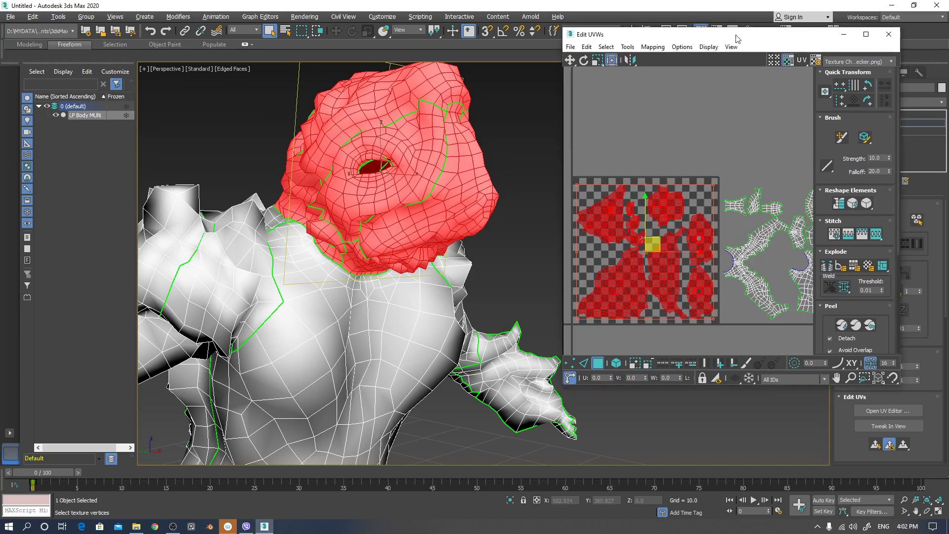
pyautogui.moveTo(737, 38); pyautogui.dragTo(627, 34)
pyautogui.click(786, 30)
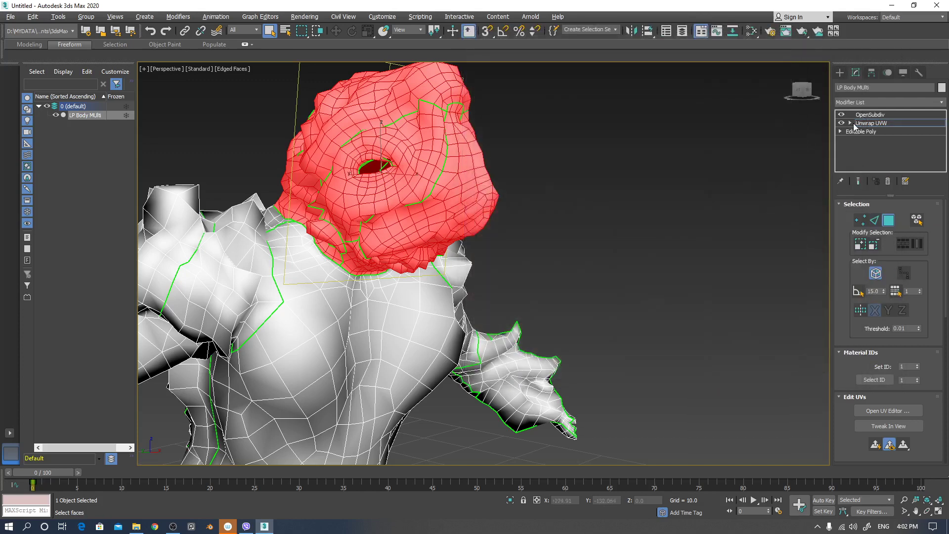
# - Enter the Polygon level of the base Editable Poly despite the topology warning, check the head for a selection, and exit the level
pyautogui.click(853, 125)
pyautogui.click(873, 122)
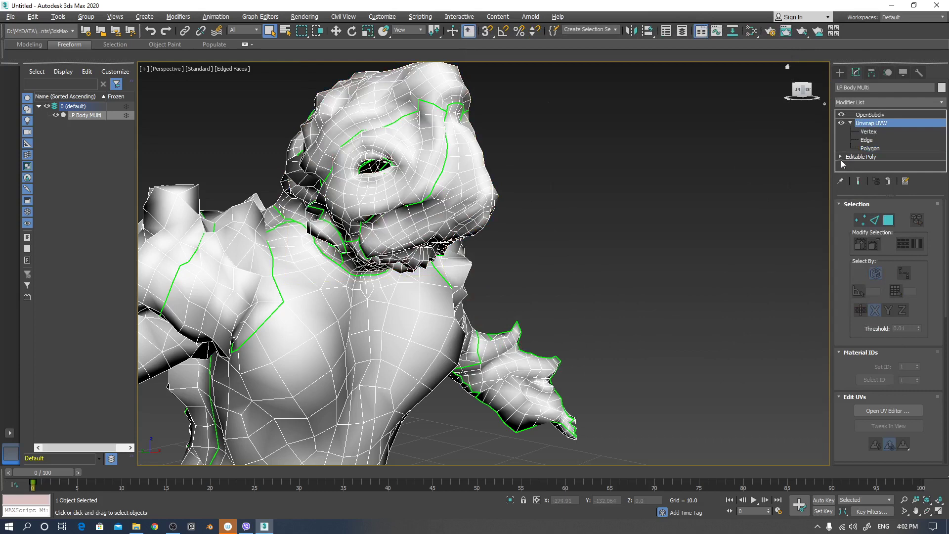
pyautogui.click(840, 157)
pyautogui.moveTo(942, 131); pyautogui.dragTo(942, 163)
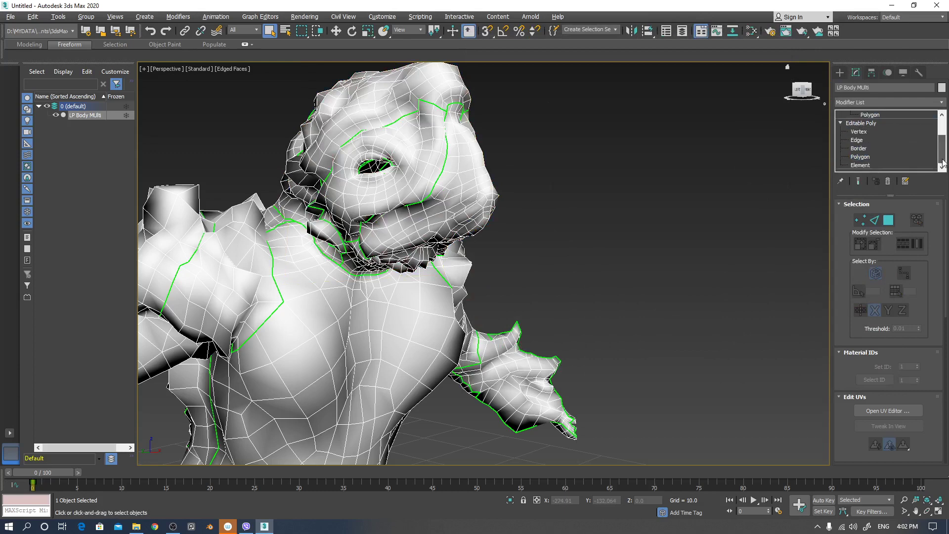
pyautogui.click(861, 157)
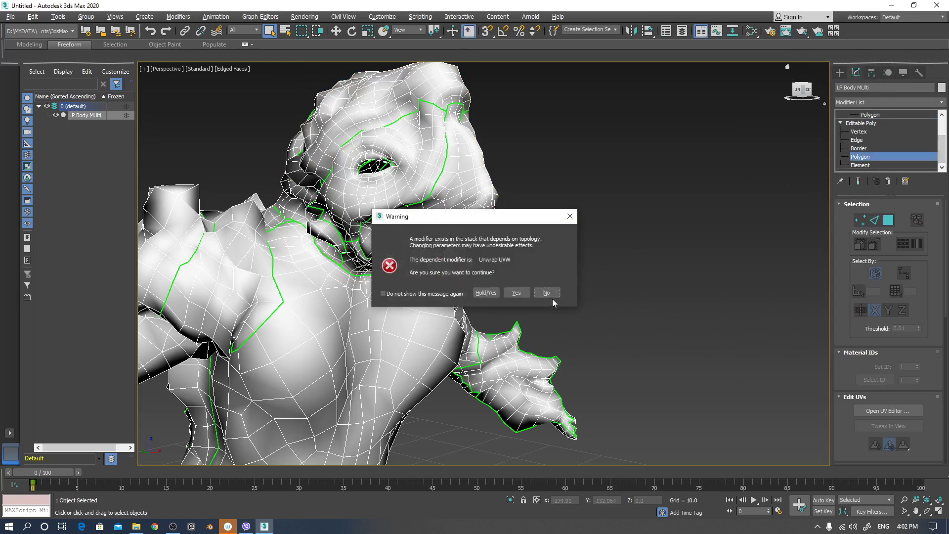
pyautogui.click(516, 293)
pyautogui.keyDown('alt'); pyautogui.moveTo(471, 287); pyautogui.dragTo(583, 280, button='middle'); pyautogui.keyUp('alt')
pyautogui.click(861, 166)
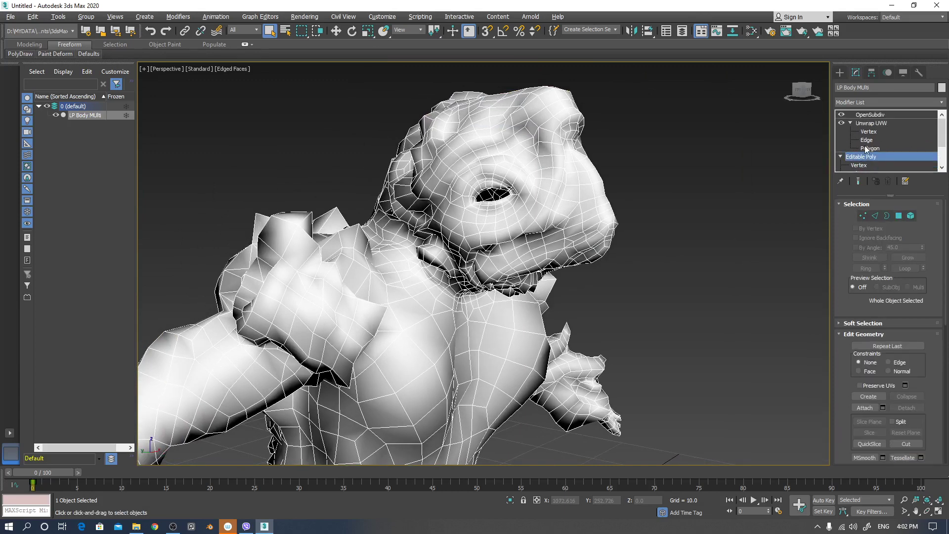
# - Return to Unwrap UVW's Polygon level, reselect all shells in the first tile in the UV editor, and close the editor
pyautogui.click(867, 124)
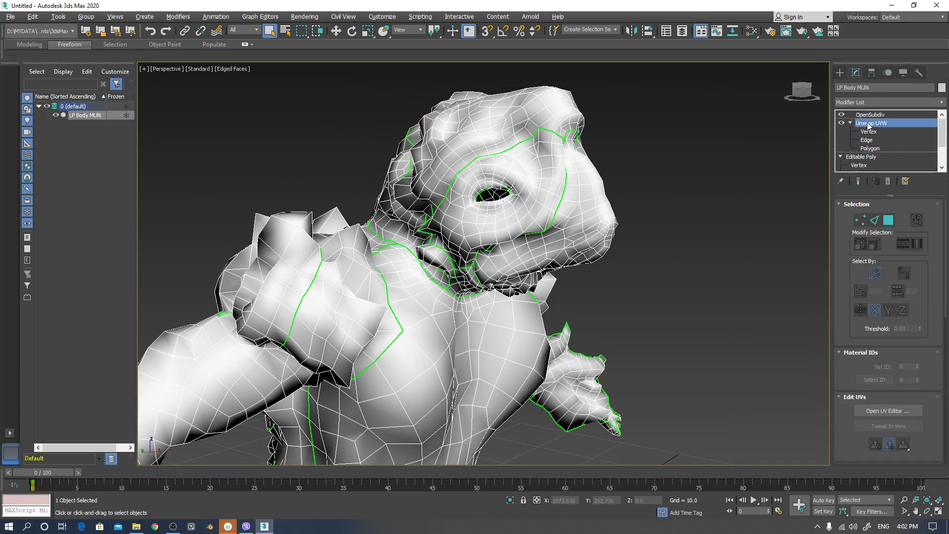
pyautogui.click(870, 148)
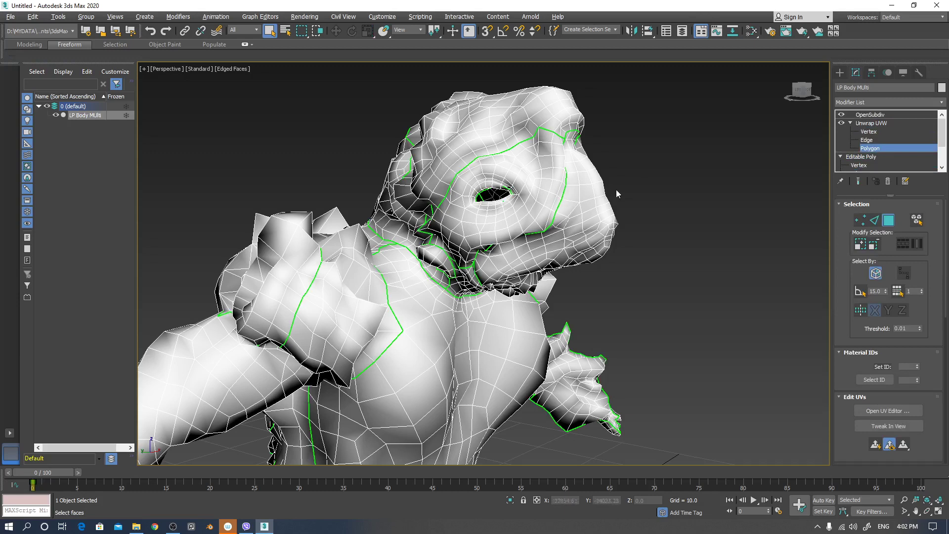
pyautogui.scroll(-5, 616, 189)
pyautogui.click(888, 410)
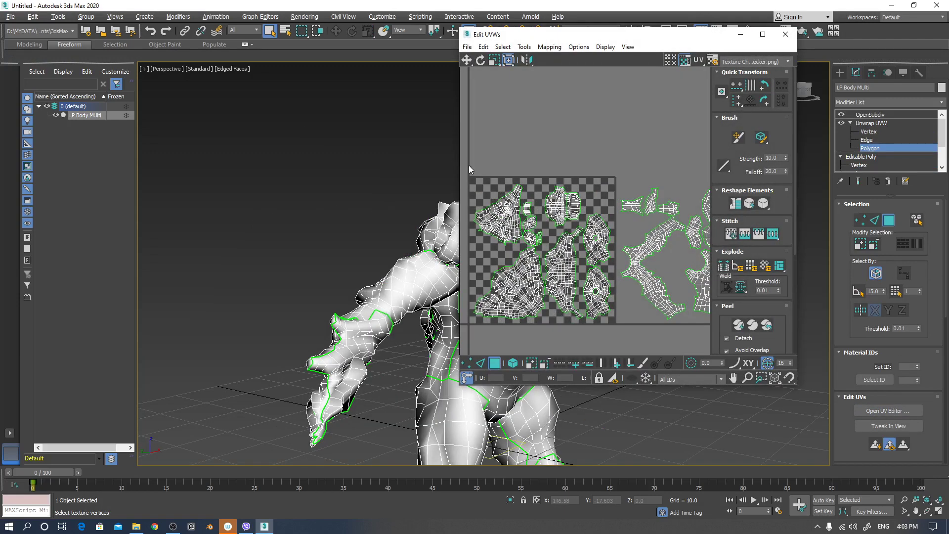
pyautogui.moveTo(505, 293); pyautogui.dragTo(614, 331)
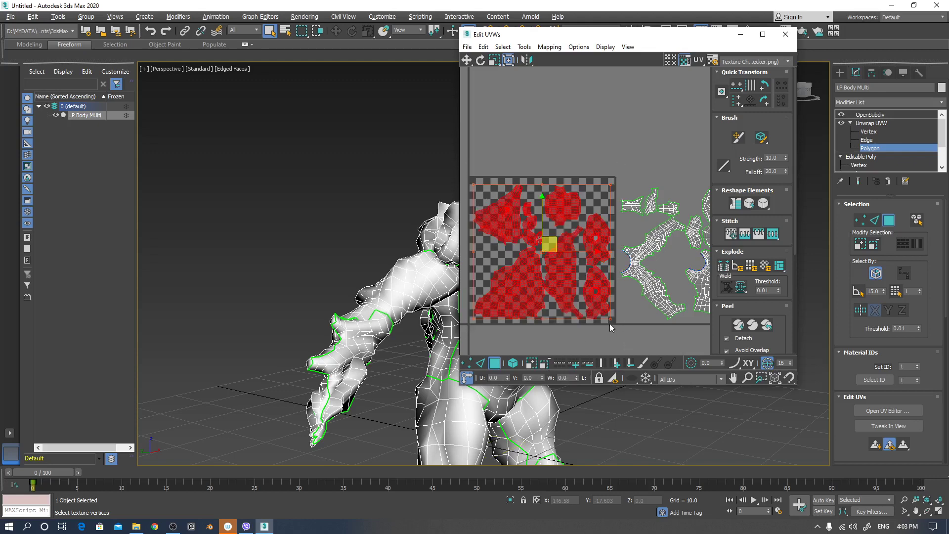
pyautogui.click(785, 34)
# - Add an Edit Poly modifier to the body directly above Unwrap UVW
pyautogui.click(874, 102)
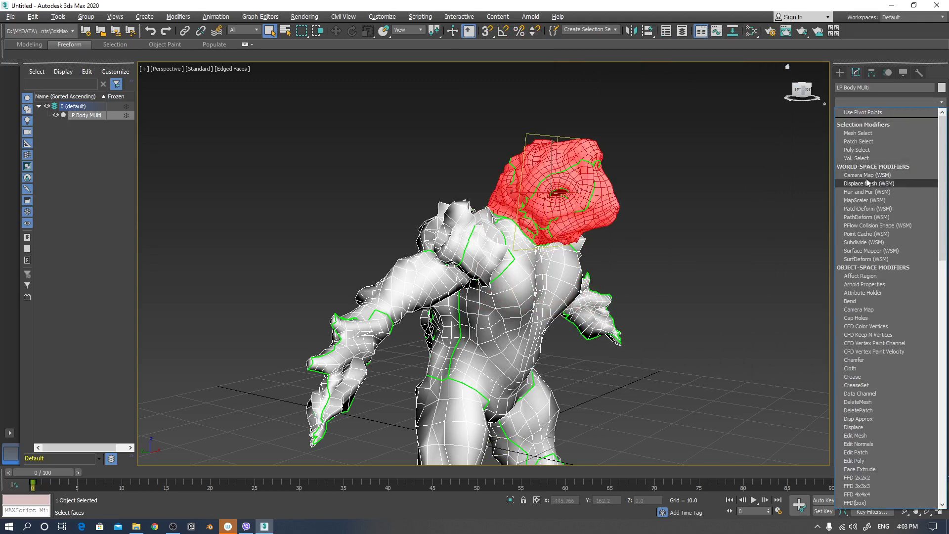
pyautogui.click(630, 2)
pyautogui.click(863, 124)
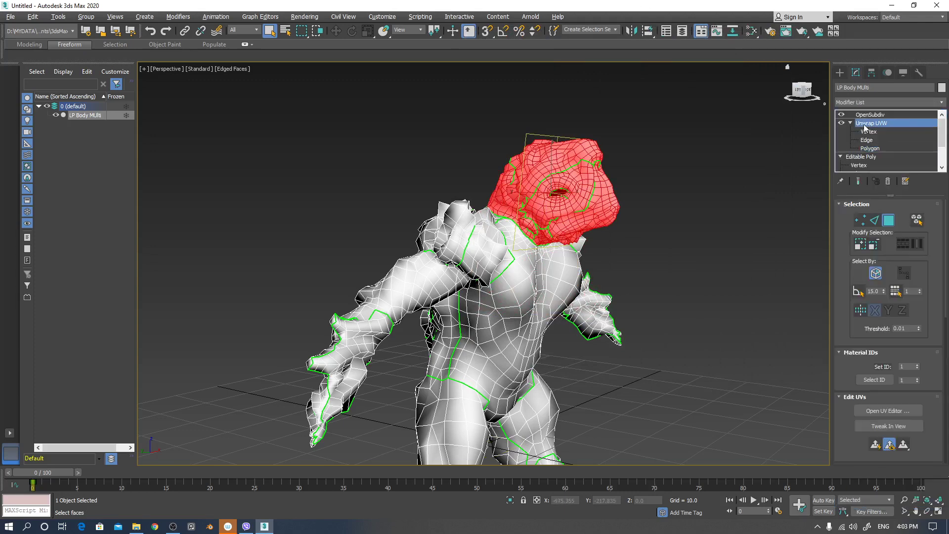
pyautogui.click(868, 102)
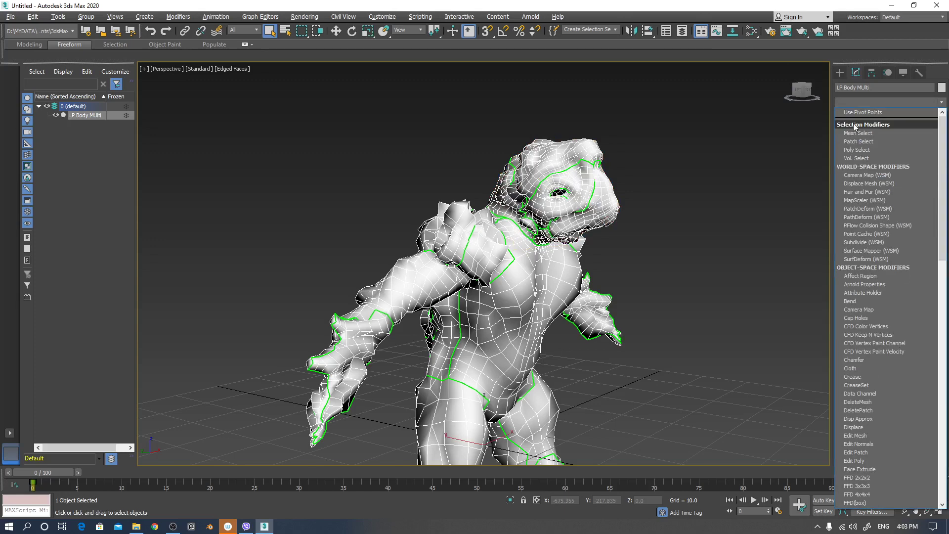
pyautogui.press('e')
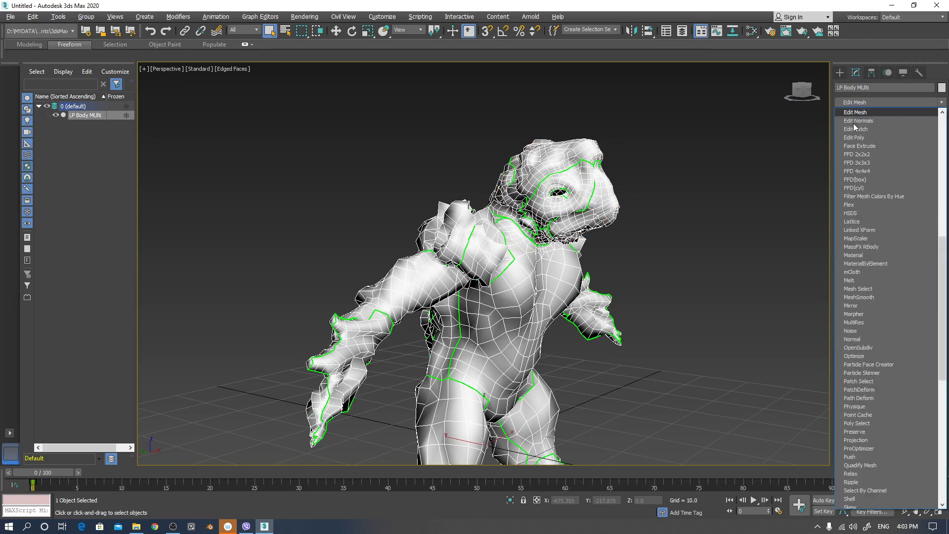
pyautogui.click(854, 138)
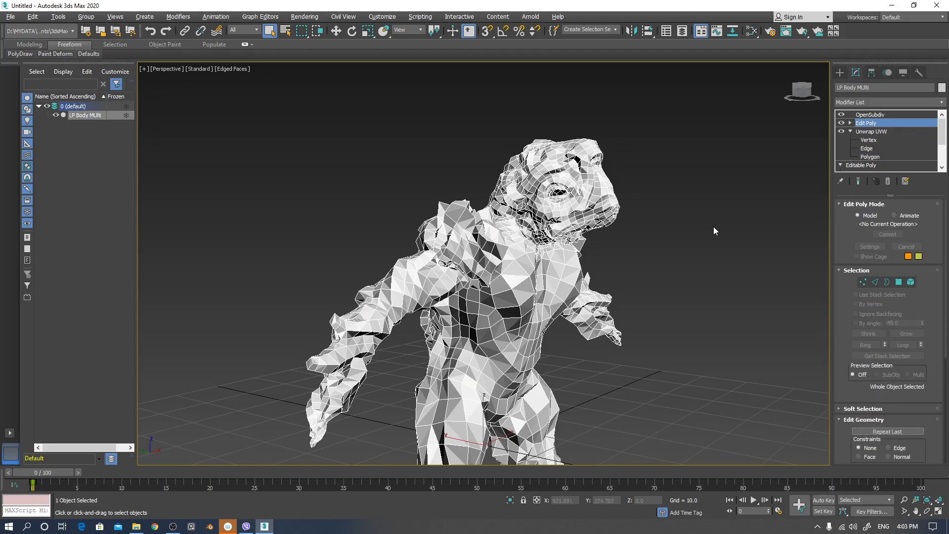
# - Turn on the end result display for the Edit Poly modifier and examine the smoothed body from the front
pyautogui.scroll(-4, 713, 226)
pyautogui.keyDown('alt'); pyautogui.moveTo(720, 215); pyautogui.dragTo(696, 216, button='middle'); pyautogui.keyUp('alt')
pyautogui.scroll(6, 603, 255)
pyautogui.scroll(-3, 600, 262)
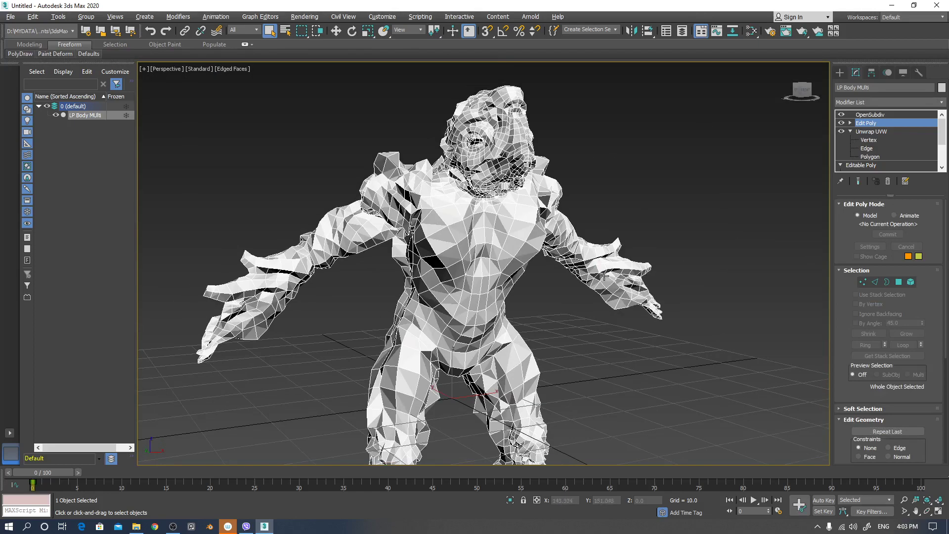
pyautogui.click(858, 181)
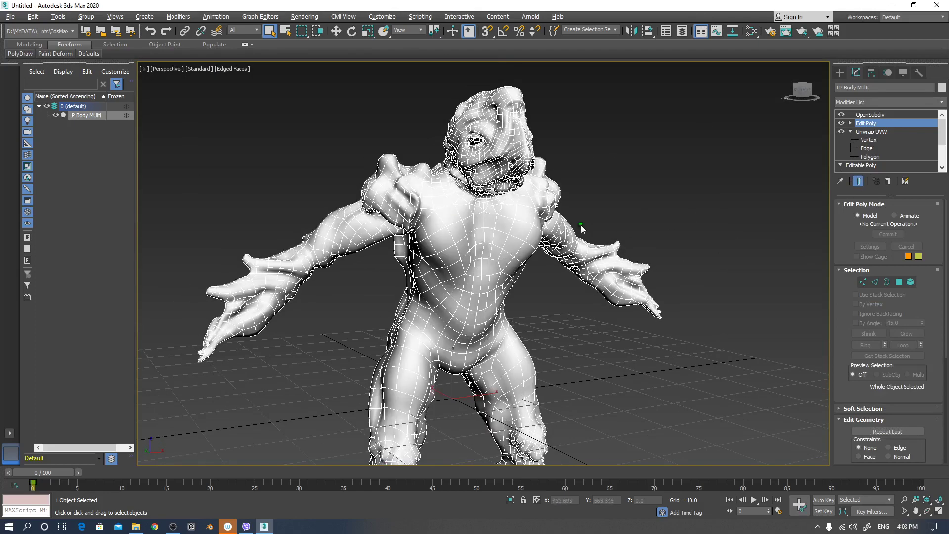
pyautogui.keyDown('alt'); pyautogui.moveTo(581, 226); pyautogui.dragTo(570, 254, button='middle'); pyautogui.keyUp('alt')
pyautogui.scroll(3, 569, 254)
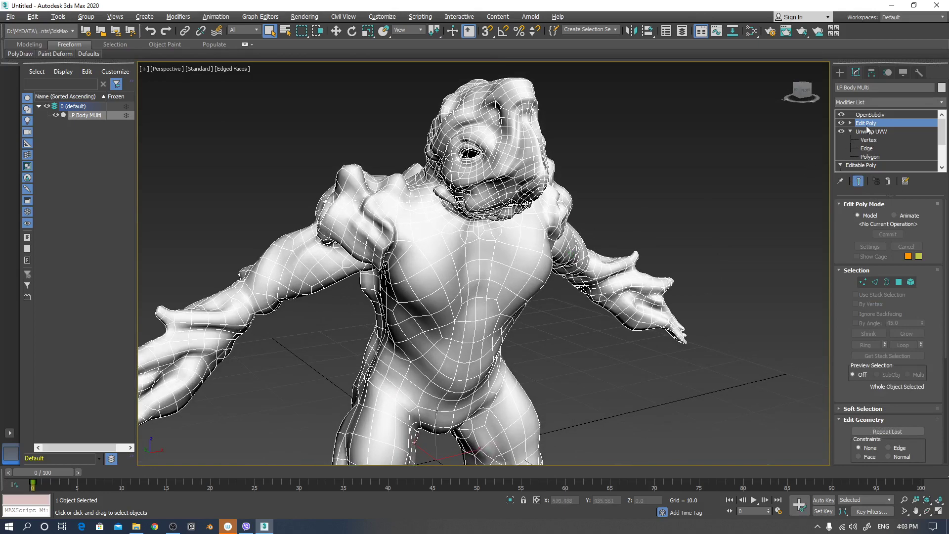
# - Try Use Stack Selection at the Edit Poly modifier's Polygon level, and delete the modifier from the stack
pyautogui.click(850, 123)
pyautogui.click(870, 157)
pyautogui.hotkey('ctrl', 'a')
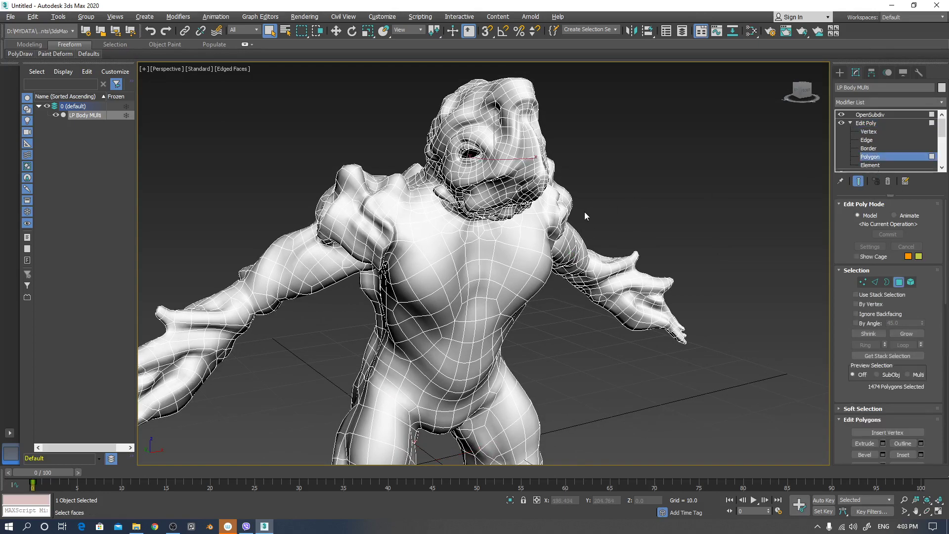
pyautogui.keyDown('alt'); pyautogui.moveTo(584, 211); pyautogui.dragTo(587, 214, button='middle'); pyautogui.keyUp('alt')
pyautogui.keyDown('alt'); pyautogui.moveTo(732, 186); pyautogui.dragTo(738, 191, button='middle'); pyautogui.keyUp('alt')
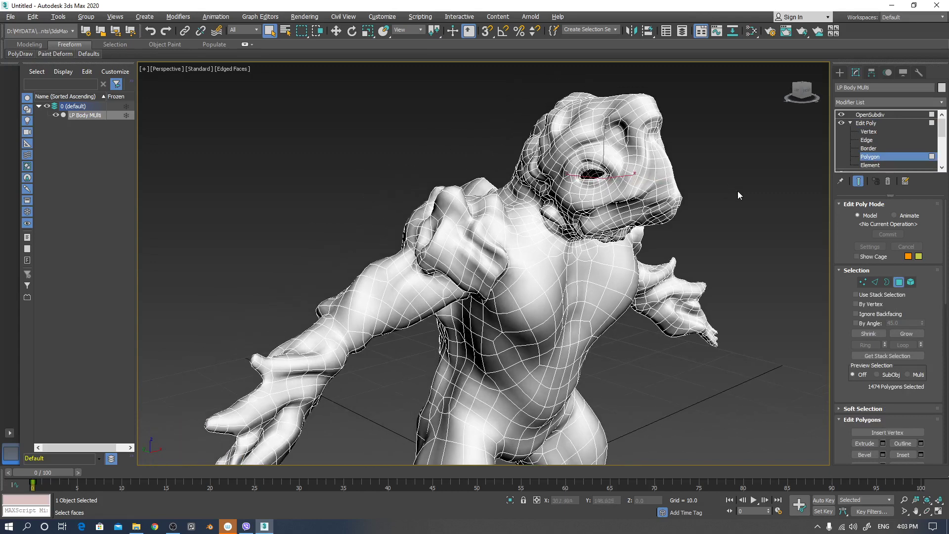
pyautogui.click(855, 295)
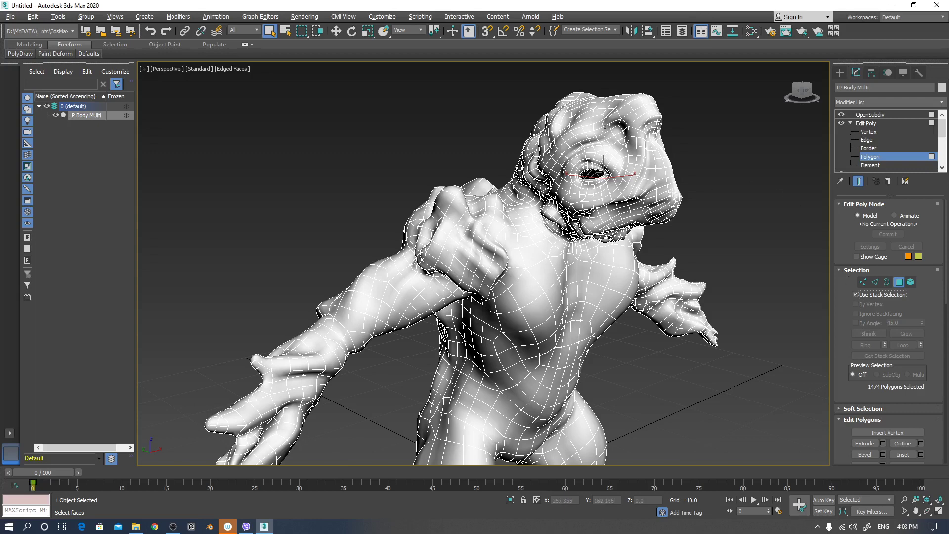
pyautogui.scroll(3, 672, 193)
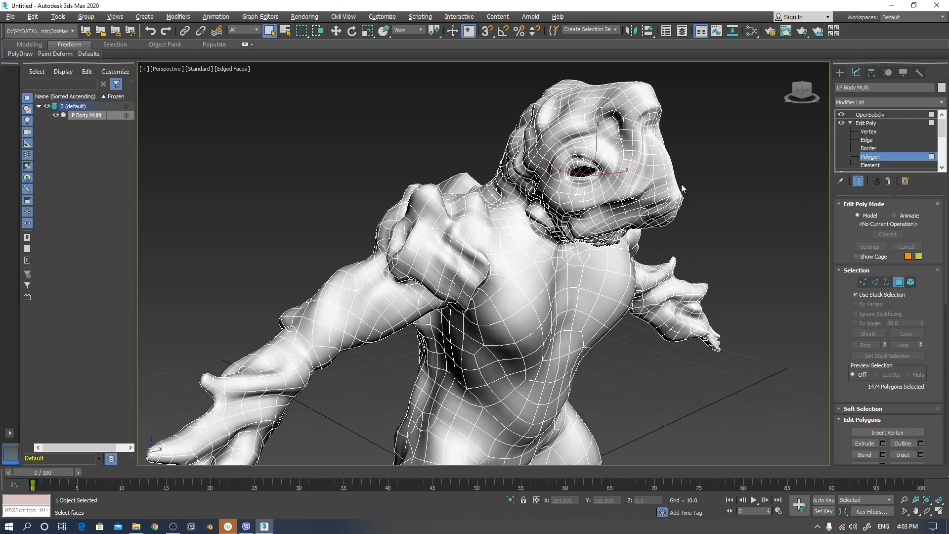
pyautogui.moveTo(941, 130); pyautogui.dragTo(941, 143)
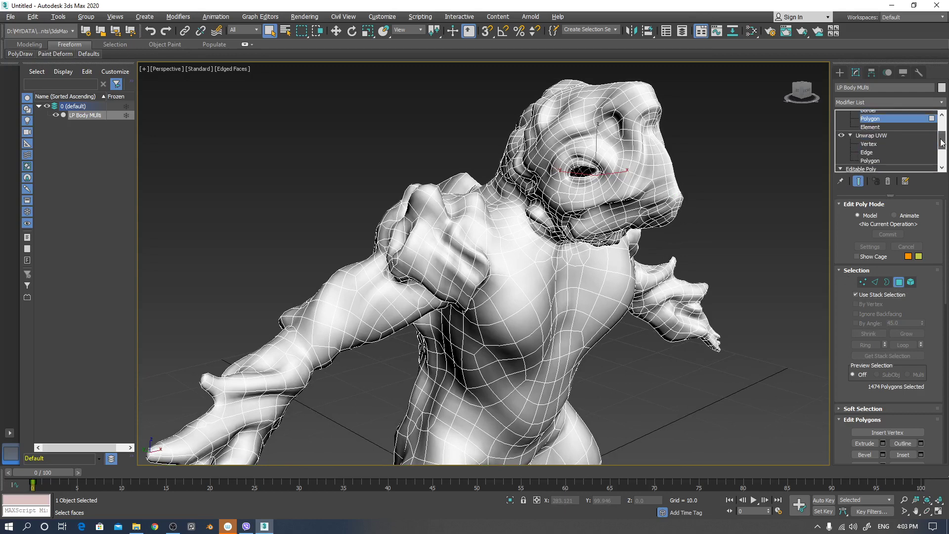
pyautogui.click(888, 181)
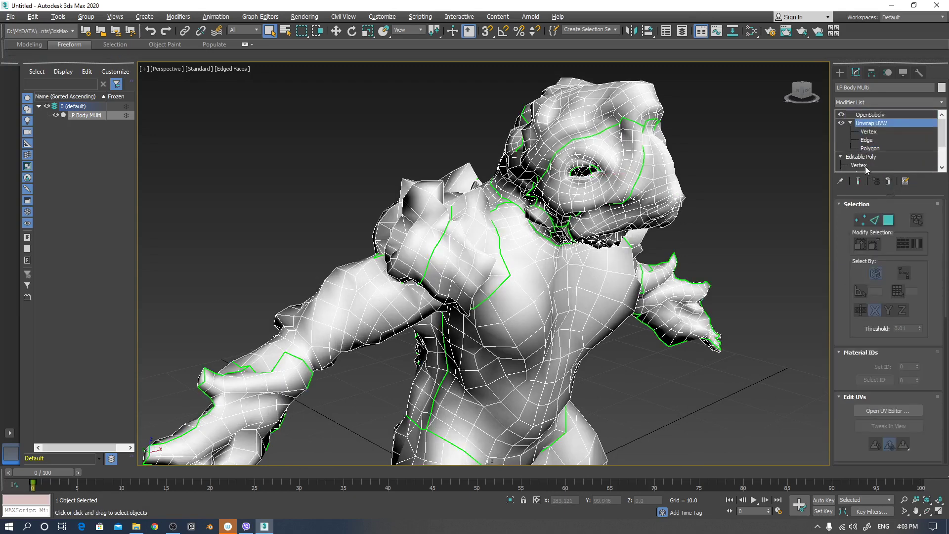
# - Enter the base Editable Poly's Polygon level again, accept the topology warning, select a face below the eye, and exit the level
pyautogui.scroll(-2, 866, 168)
pyautogui.click(860, 157)
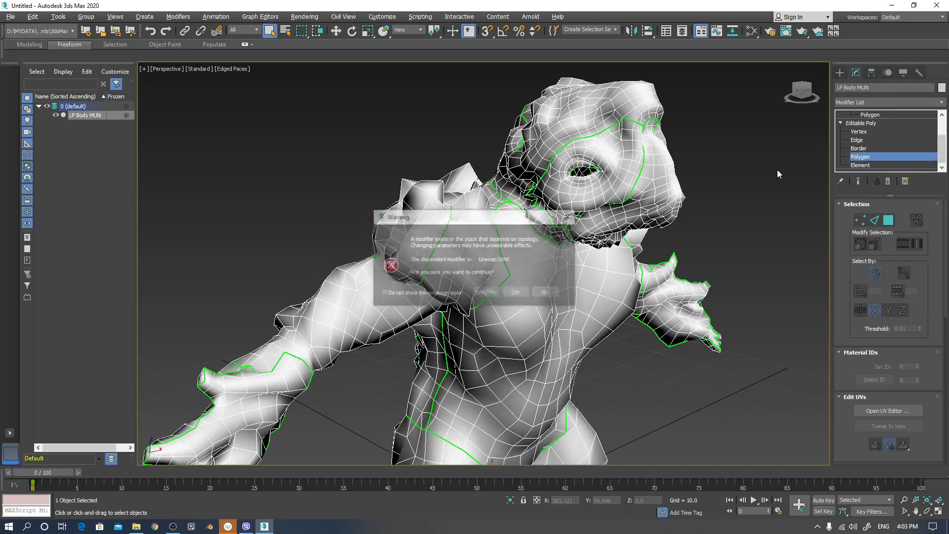
pyautogui.click(515, 292)
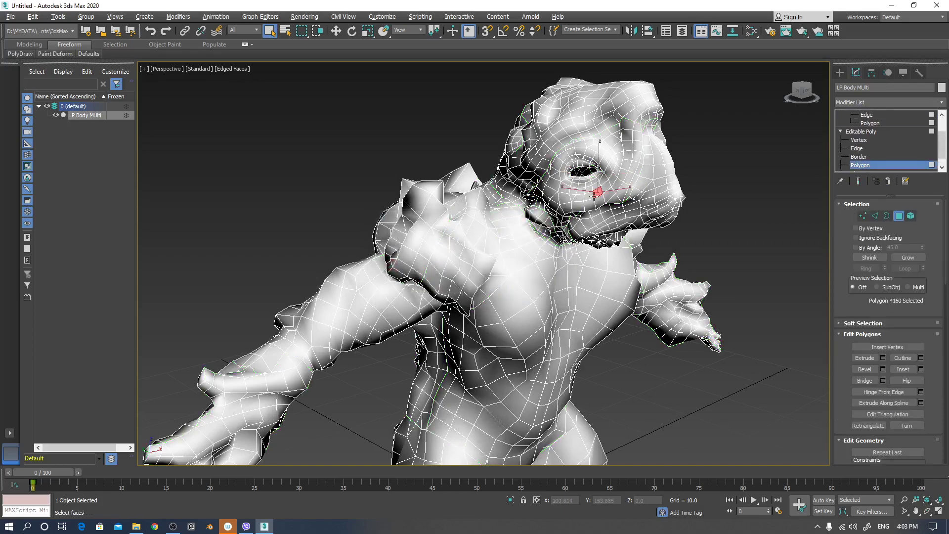
pyautogui.keyDown('alt'); pyautogui.moveTo(593, 196); pyautogui.dragTo(655, 250, button='middle'); pyautogui.keyUp('alt')
pyautogui.scroll(-5, 633, 280)
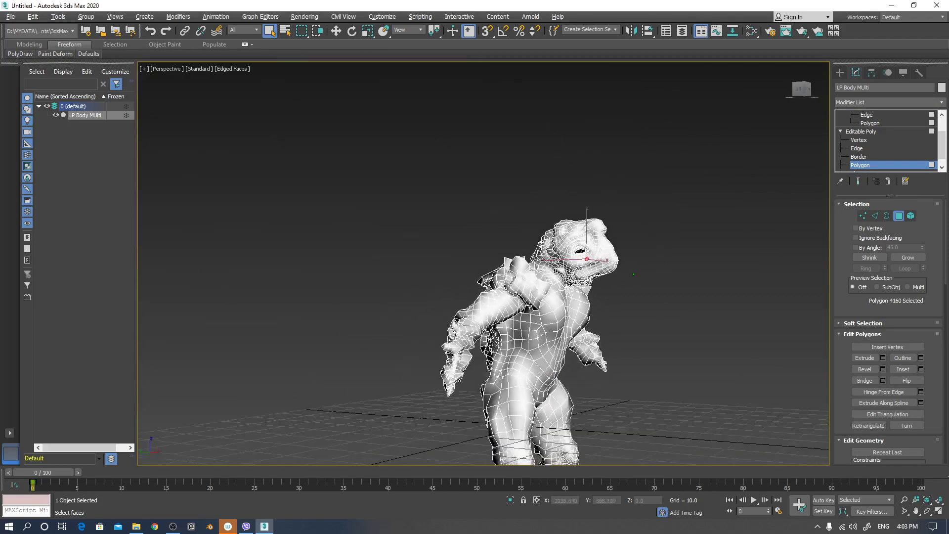
pyautogui.scroll(6, 606, 296)
pyautogui.moveTo(606, 297); pyautogui.dragTo(655, 288, button='middle')
pyautogui.scroll(-4, 672, 285)
pyautogui.click(879, 165)
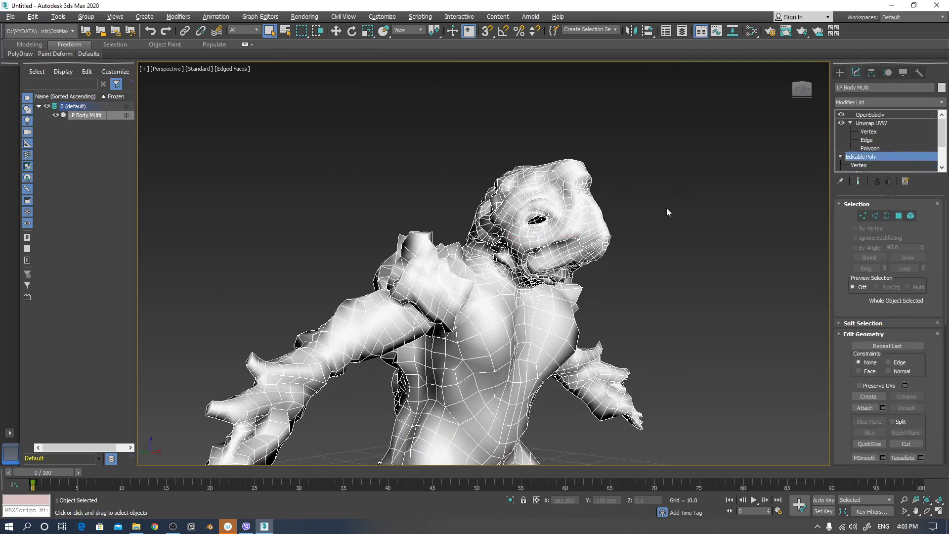
# - Return to the Unwrap UVW modifier and turn on the end result display to show the smoothed body
pyautogui.keyDown('alt'); pyautogui.moveTo(666, 207); pyautogui.dragTo(635, 238, button='middle'); pyautogui.keyUp('alt')
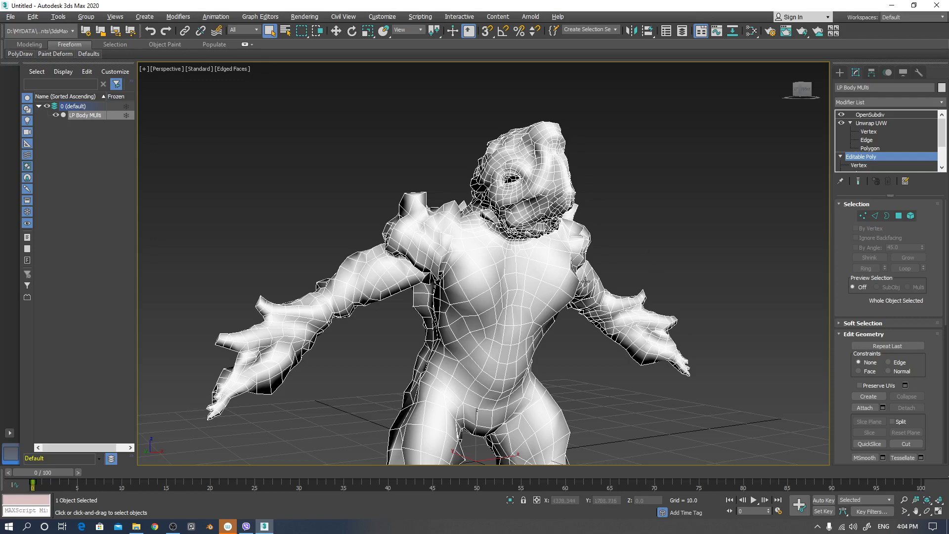
pyautogui.moveTo(599, 332); pyautogui.dragTo(814, 182, button='middle')
pyautogui.click(876, 123)
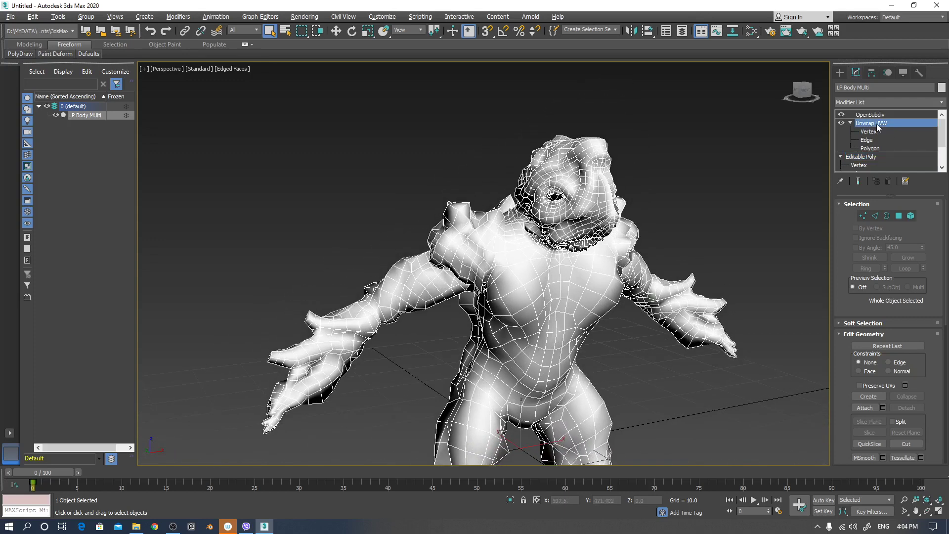
pyautogui.keyDown('alt'); pyautogui.moveTo(660, 231); pyautogui.dragTo(659, 212, button='middle'); pyautogui.keyUp('alt')
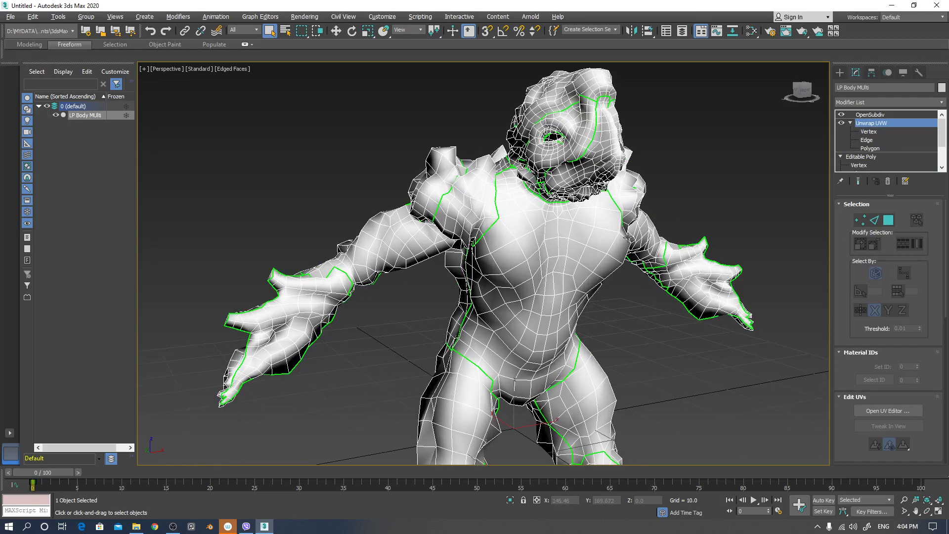
pyautogui.click(858, 183)
pyautogui.keyDown('alt'); pyautogui.moveTo(689, 223); pyautogui.dragTo(737, 204, button='middle'); pyautogui.keyUp('alt')
# - Deselect the monster body and open the Slate Material Editor, placing it beside the model
pyautogui.click(737, 208)
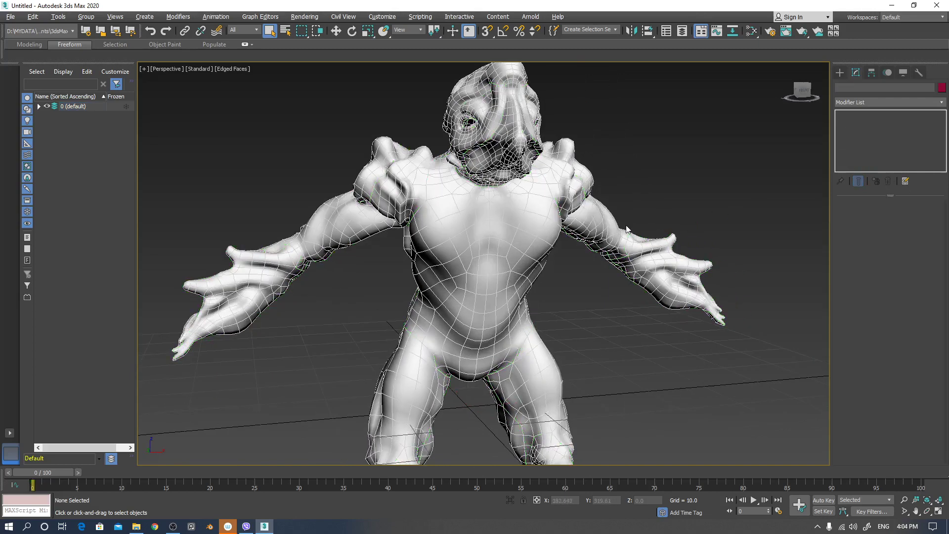
pyautogui.press('m')
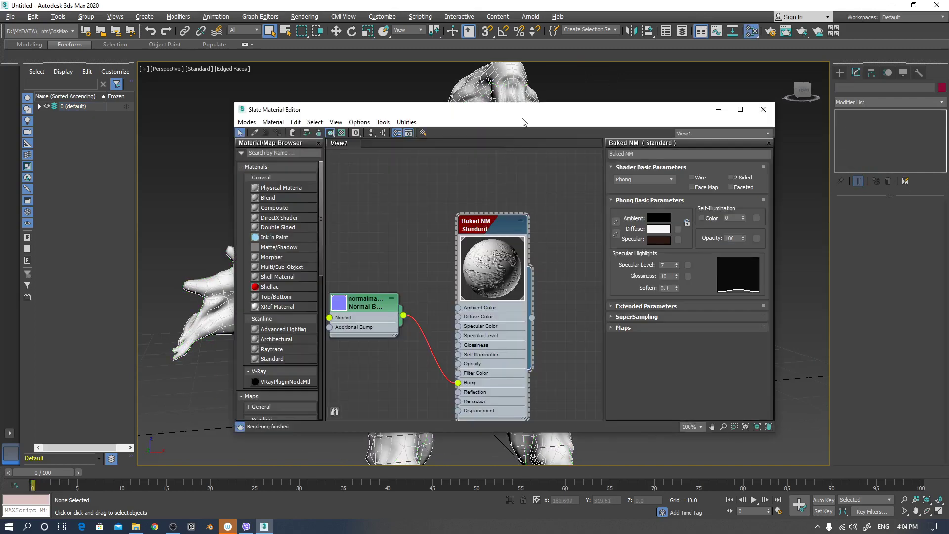
pyautogui.moveTo(524, 121); pyautogui.dragTo(852, 133)
pyautogui.scroll(3, 492, 210)
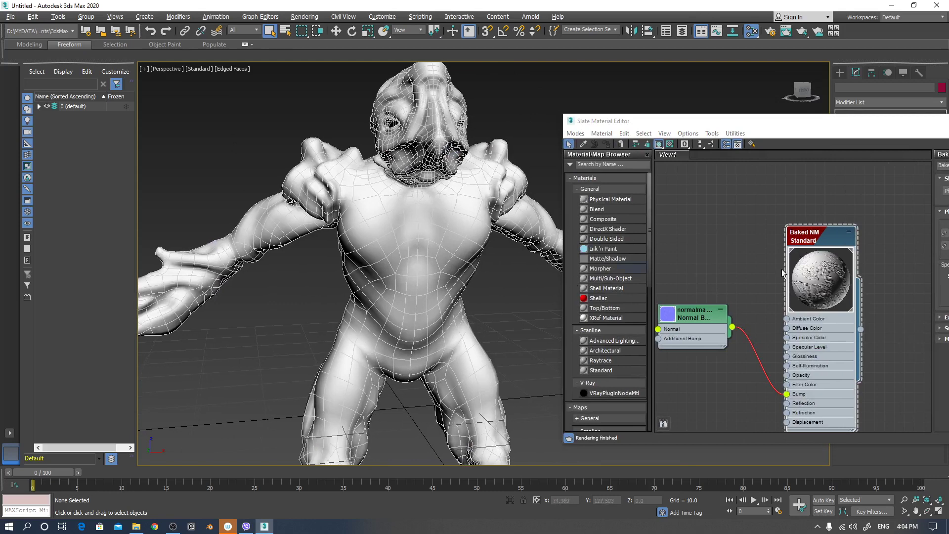
# - Rearrange the Baked NM material, Normal Bump and Bitmap nodes so the normal map chain is spread out for access
pyautogui.moveTo(716, 315); pyautogui.dragTo(716, 326)
pyautogui.moveTo(830, 241); pyautogui.dragTo(863, 180)
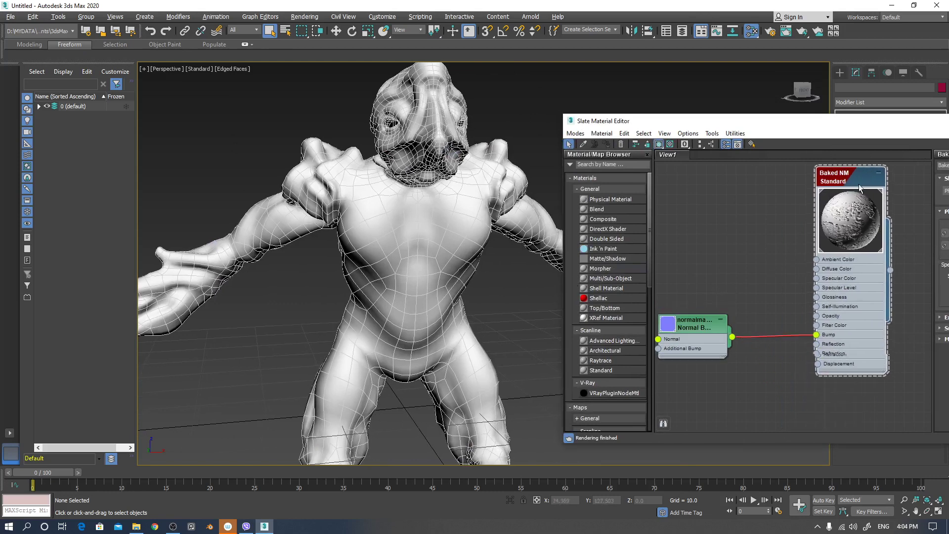
pyautogui.moveTo(720, 265); pyautogui.dragTo(868, 247, button='middle')
pyautogui.moveTo(704, 310); pyautogui.dragTo(704, 330)
pyautogui.moveTo(800, 283); pyautogui.dragTo(692, 294, button='middle')
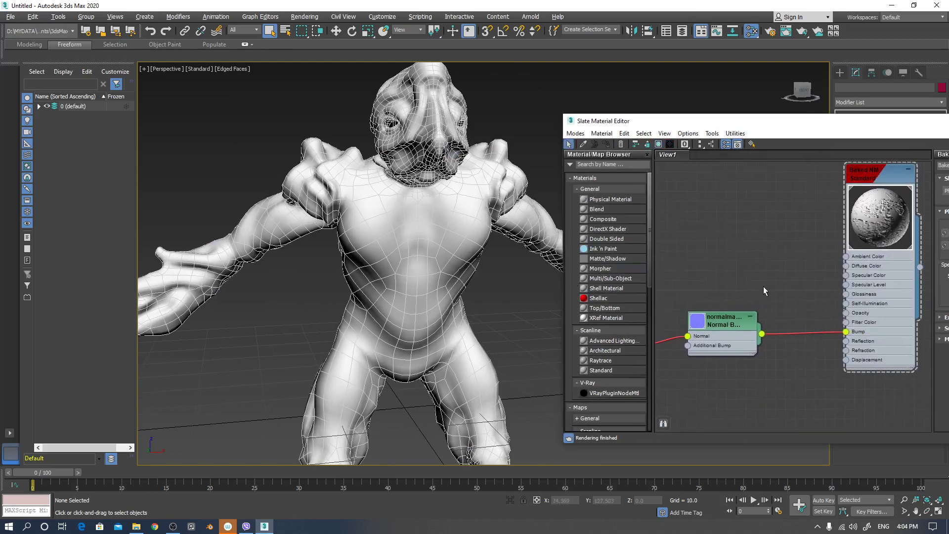
pyautogui.moveTo(764, 288); pyautogui.dragTo(848, 277, button='middle')
pyautogui.moveTo(700, 339); pyautogui.dragTo(719, 331)
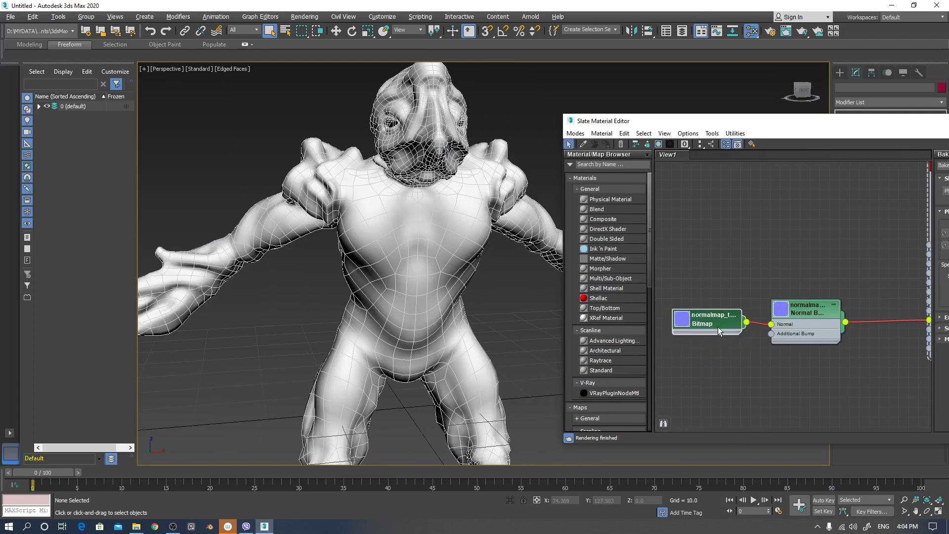
pyautogui.moveTo(803, 316); pyautogui.dragTo(852, 317)
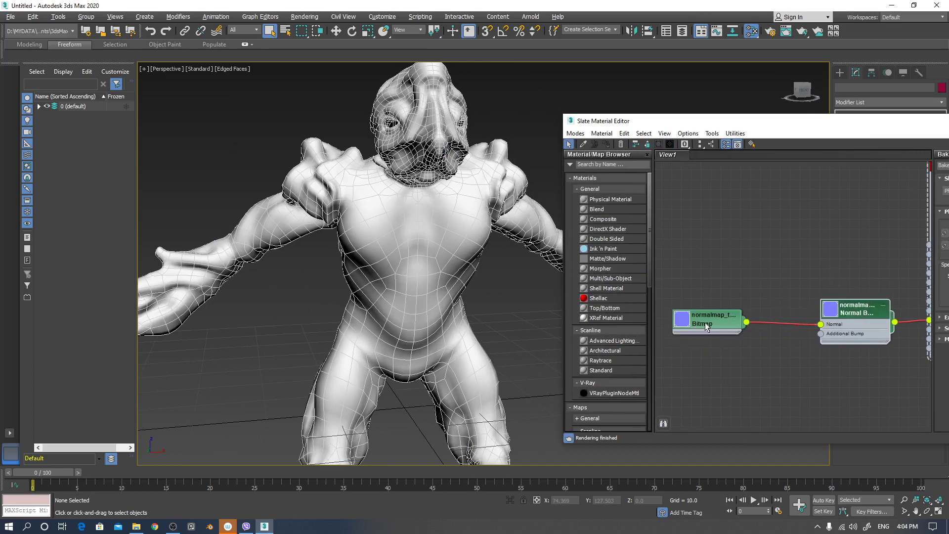
pyautogui.moveTo(706, 329); pyautogui.dragTo(726, 329)
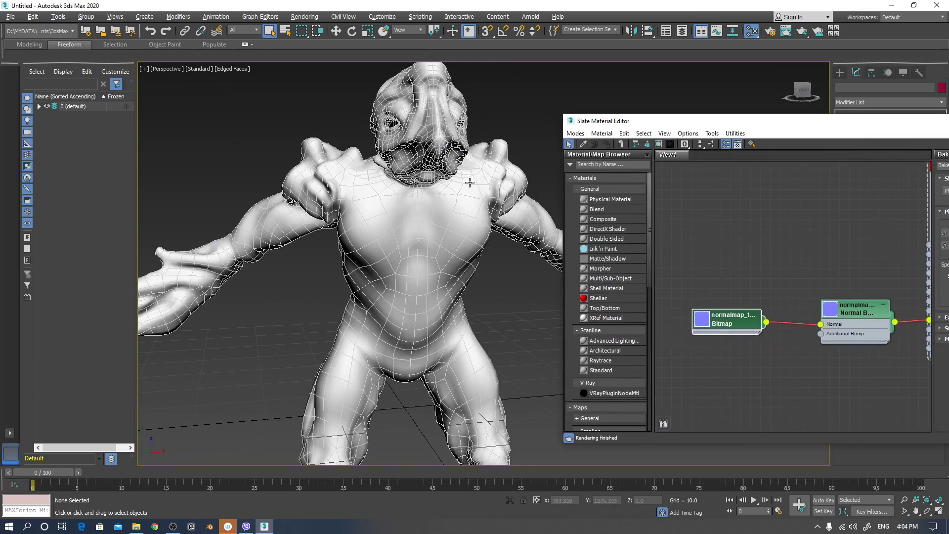
# - Display the normal map Bitmap node's texture on the body in the viewport and orbit to view the head and torso
pyautogui.keyDown('alt'); pyautogui.moveTo(467, 200); pyautogui.dragTo(466, 200, button='middle'); pyautogui.keyUp('alt')
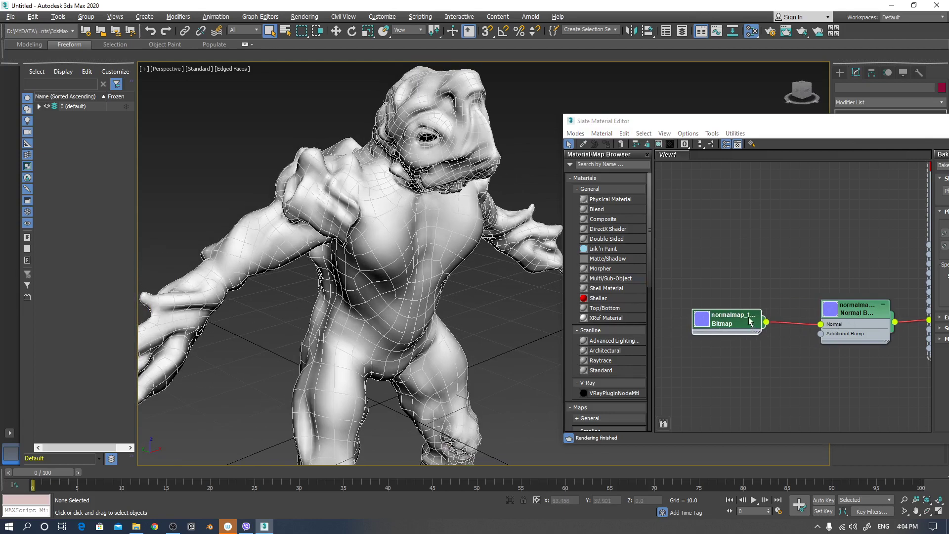
pyautogui.moveTo(816, 121); pyautogui.dragTo(765, 135)
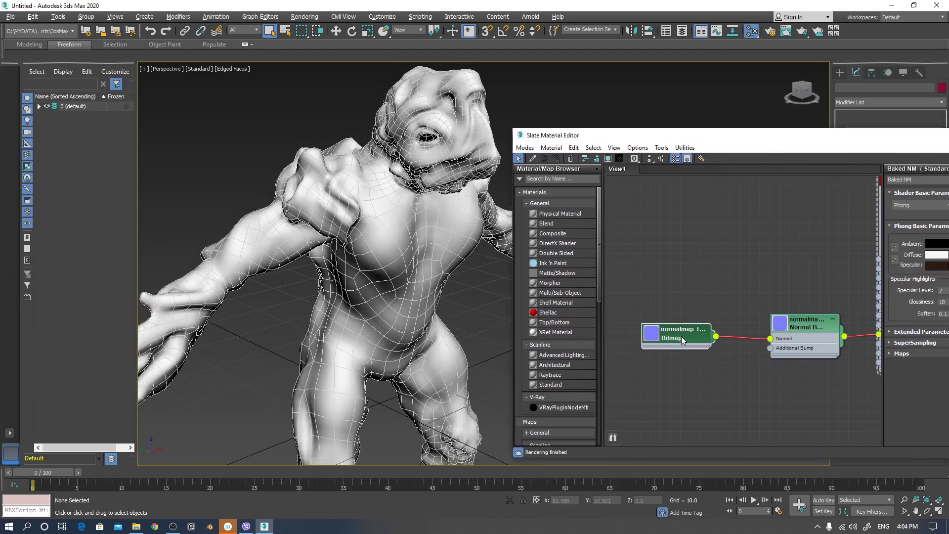
pyautogui.click(607, 158)
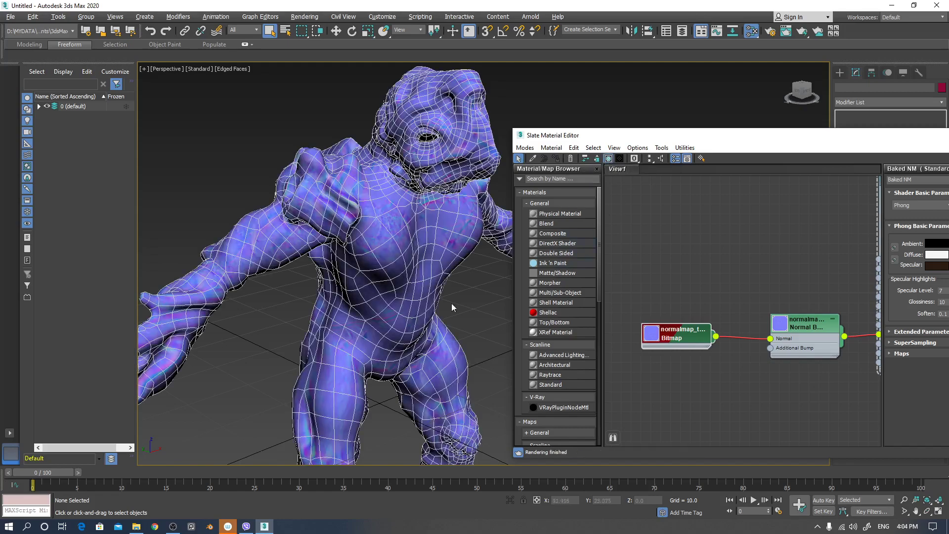
pyautogui.keyDown('alt'); pyautogui.moveTo(407, 307); pyautogui.dragTo(431, 265, button='middle'); pyautogui.keyUp('alt')
pyautogui.moveTo(444, 214); pyautogui.dragTo(401, 321, button='middle')
# - Enlarge the Bitmap node's preview, open its parameters, and replace its image with Monster NM.1001
pyautogui.doubleClick(650, 334)
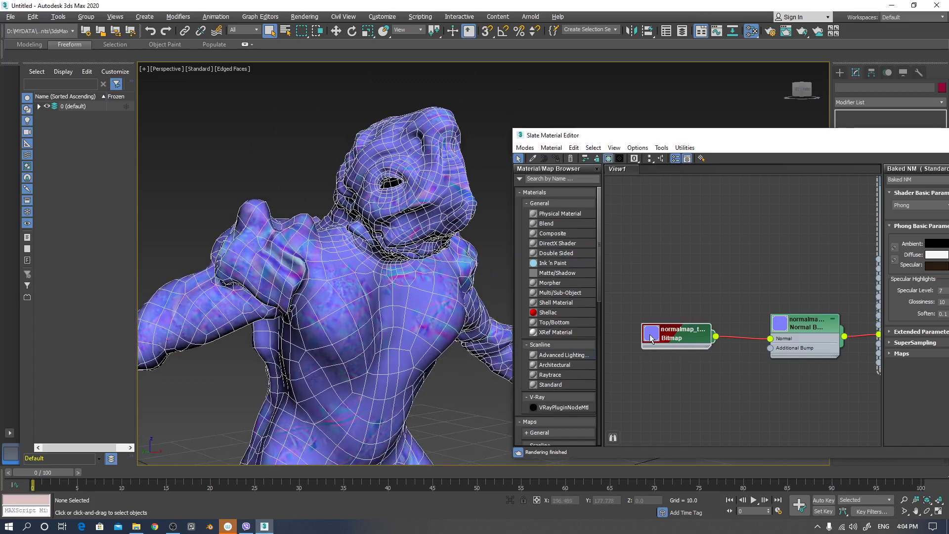
pyautogui.moveTo(749, 136); pyautogui.dragTo(586, 137)
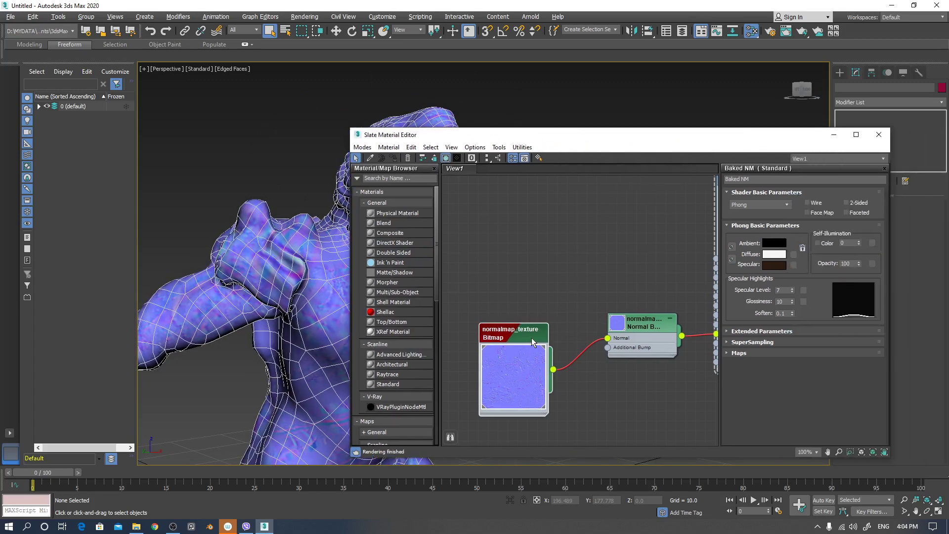
pyautogui.doubleClick(514, 335)
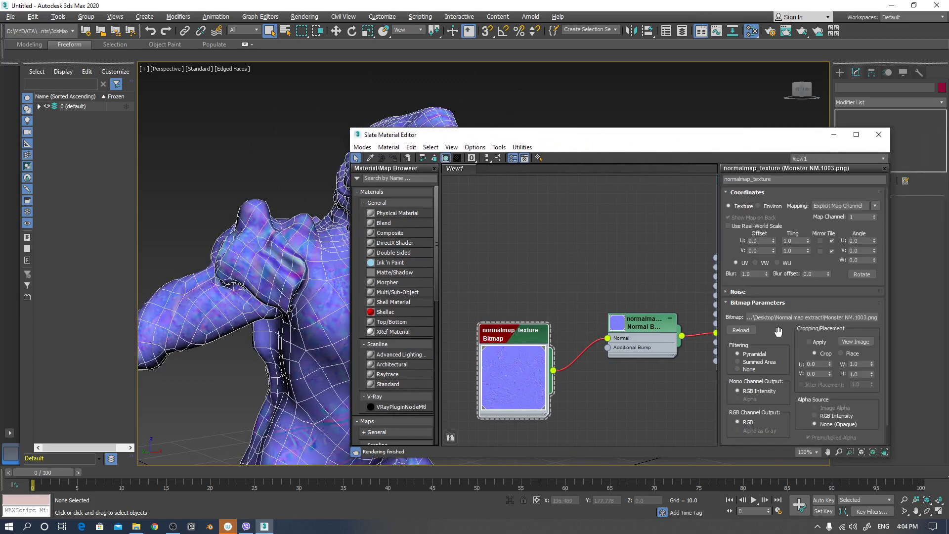
pyautogui.click(851, 321)
pyautogui.click(433, 232)
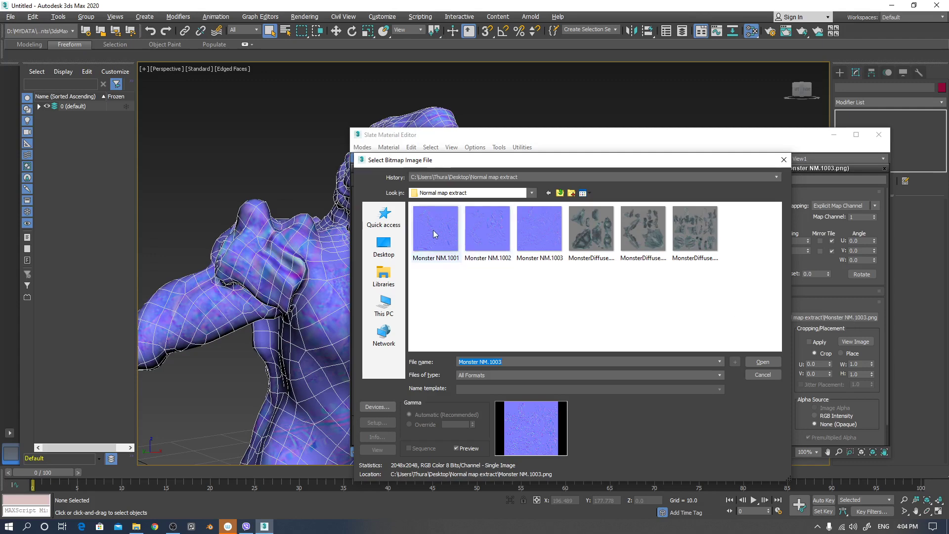
pyautogui.click(764, 363)
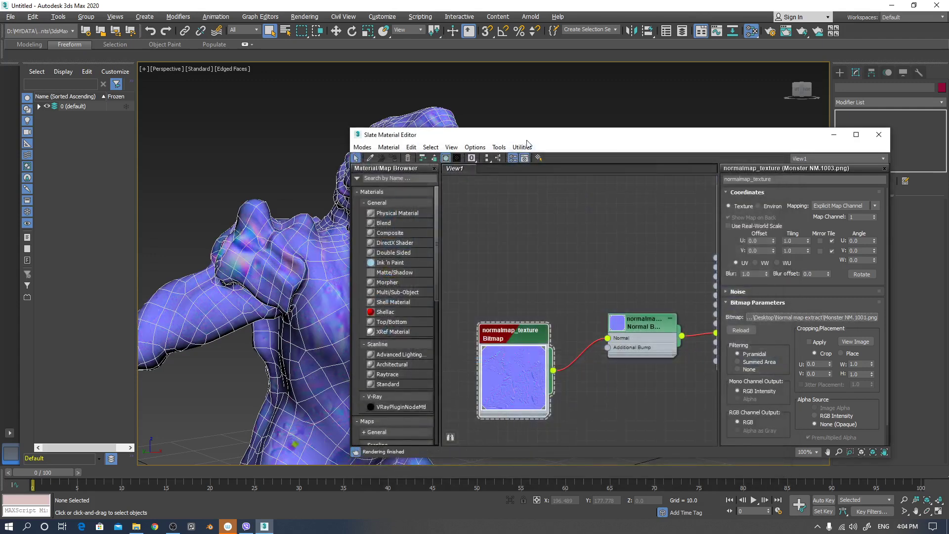
# - Turn off the edged faces display and examine how the Monster NM.1001 texture fits the head, shoulder and torso
pyautogui.moveTo(524, 136); pyautogui.dragTo(648, 133)
pyautogui.moveTo(637, 345); pyautogui.dragTo(641, 313)
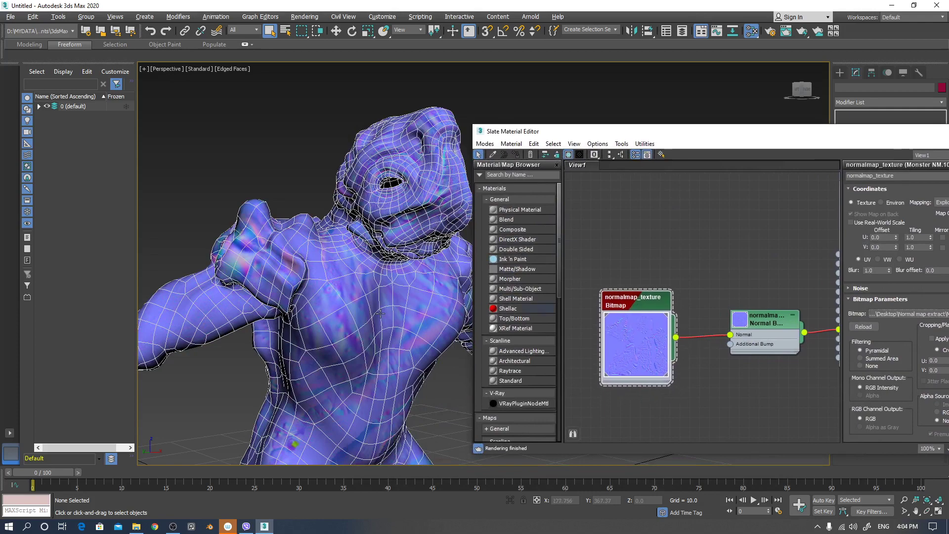
pyautogui.moveTo(376, 302)
pyautogui.keyDown('alt'); pyautogui.mouseDown(button='middle')
pyautogui.moveTo(395, 327)
pyautogui.moveTo(415, 312)
pyautogui.moveTo(423, 271)
pyautogui.mouseUp(button='middle'); pyautogui.keyUp('alt')
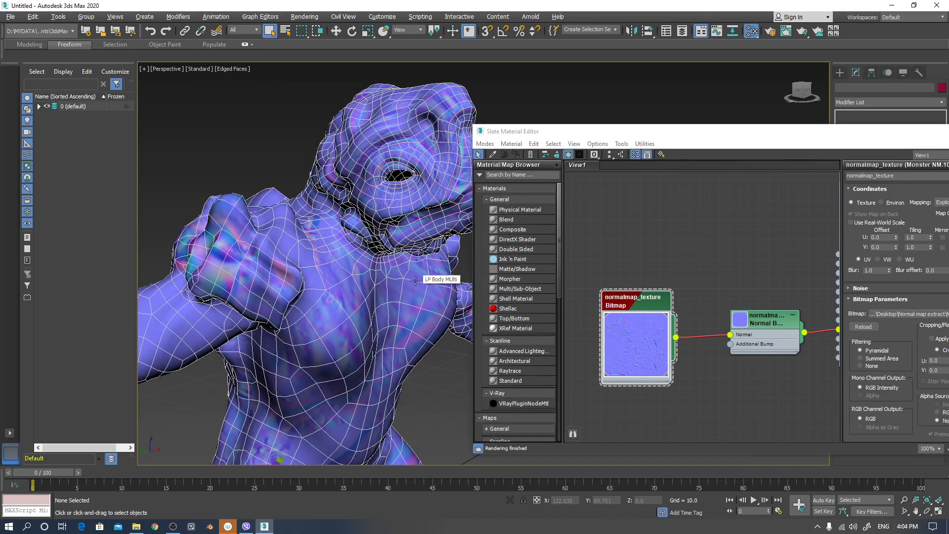
pyautogui.press('F4')
pyautogui.moveTo(409, 219); pyautogui.dragTo(345, 290, button='middle')
pyautogui.keyDown('alt'); pyautogui.moveTo(345, 290); pyautogui.dragTo(360, 253, button='middle'); pyautogui.keyUp('alt')
pyautogui.scroll(-5, 358, 257)
pyautogui.keyDown('alt'); pyautogui.moveTo(345, 286); pyautogui.dragTo(391, 356, button='middle'); pyautogui.keyUp('alt')
pyautogui.scroll(5, 376, 329)
pyautogui.scroll(-5, 367, 263)
pyautogui.scroll(5, 351, 225)
pyautogui.keyDown('alt'); pyautogui.moveTo(396, 271); pyautogui.dragTo(418, 290, button='middle'); pyautogui.keyUp('alt')
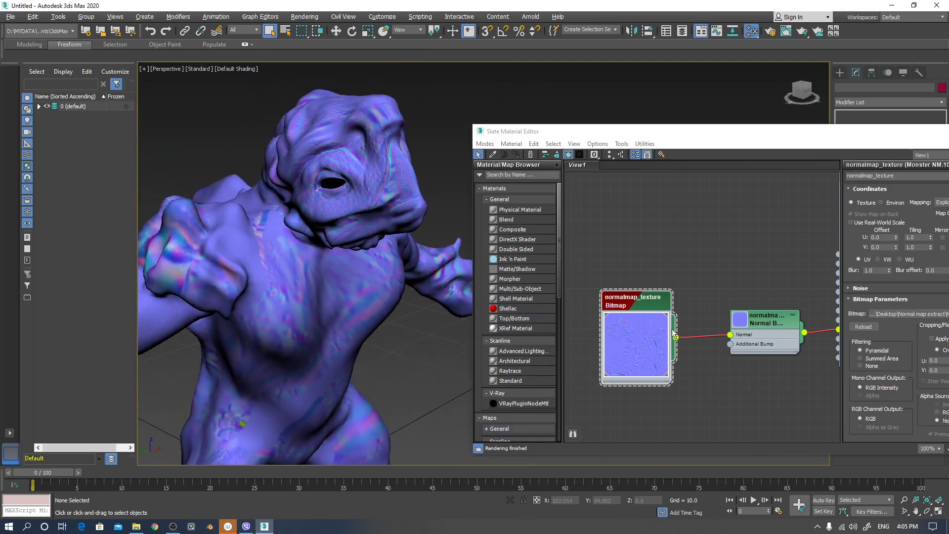
pyautogui.moveTo(643, 307); pyautogui.dragTo(624, 297)
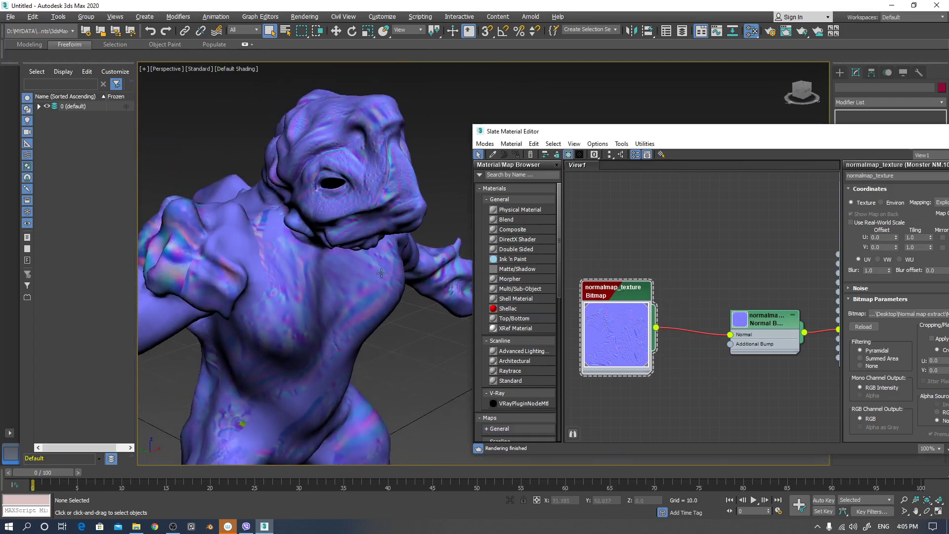
pyautogui.keyDown('alt'); pyautogui.moveTo(381, 273); pyautogui.dragTo(428, 279, button='middle'); pyautogui.keyUp('alt')
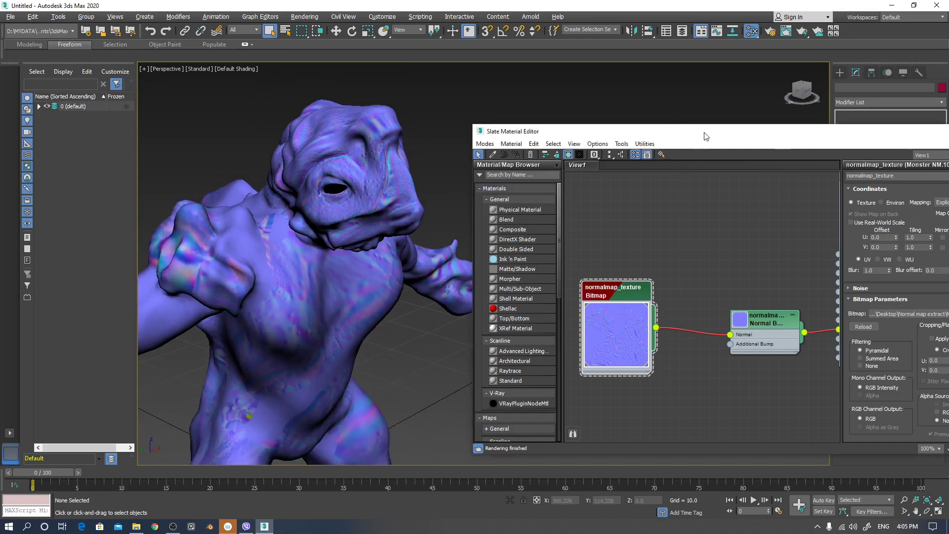
# - Select the monster body, go to its Unwrap UVW modifier, and open the UV Editor
pyautogui.moveTo(706, 137); pyautogui.dragTo(736, 212)
pyautogui.click(378, 205)
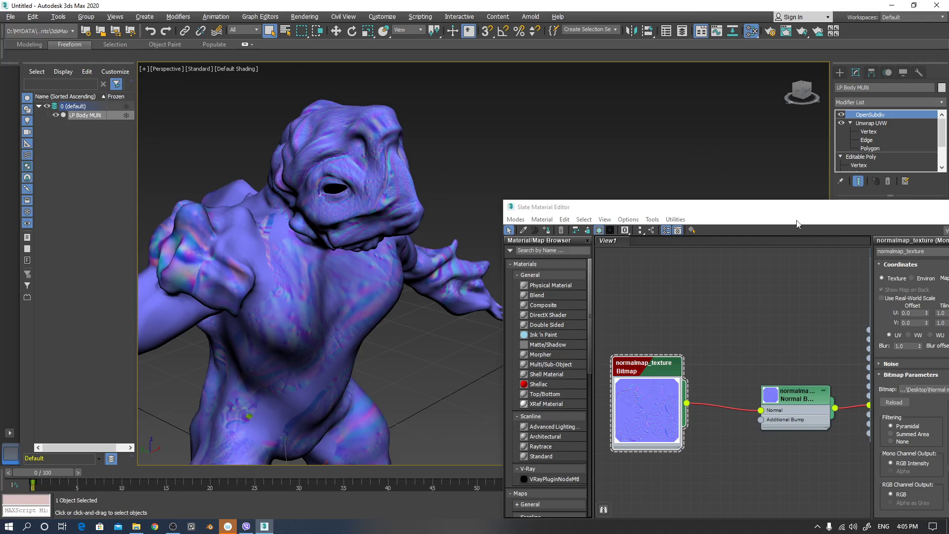
pyautogui.click(870, 124)
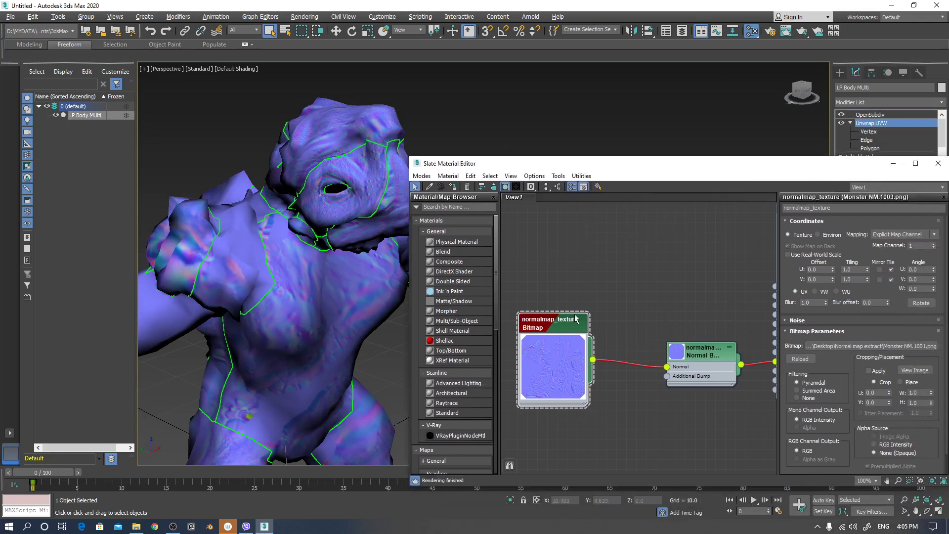
pyautogui.moveTo(755, 165); pyautogui.dragTo(693, 172)
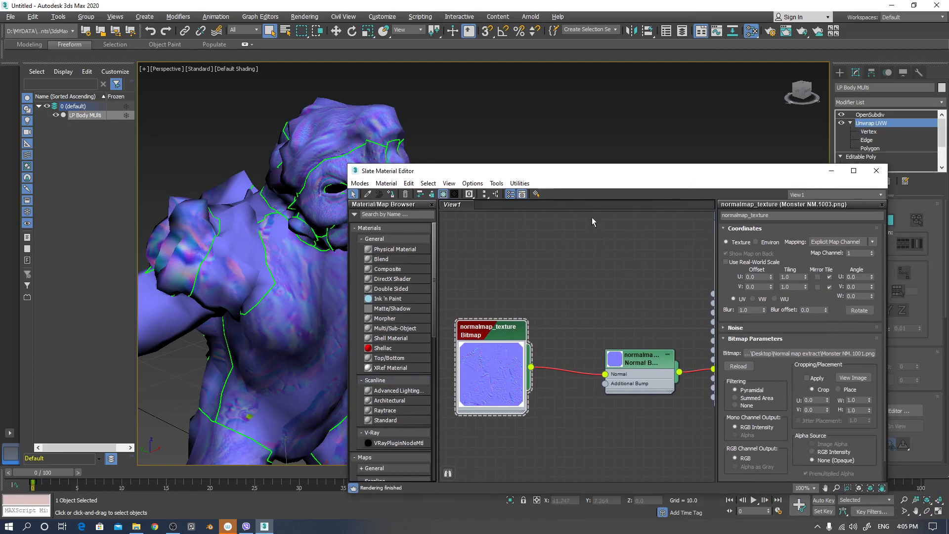
pyautogui.moveTo(616, 182); pyautogui.dragTo(635, 203)
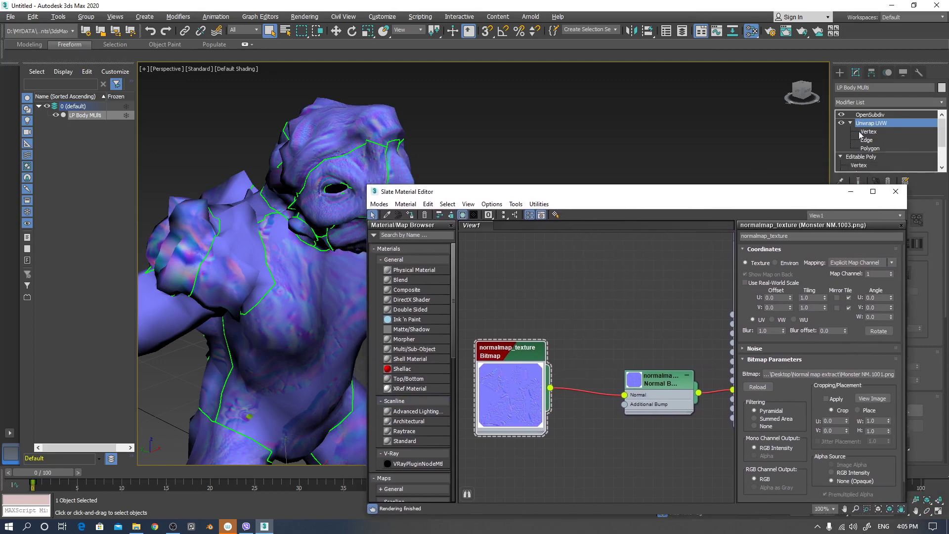
pyautogui.moveTo(621, 196); pyautogui.dragTo(698, 196)
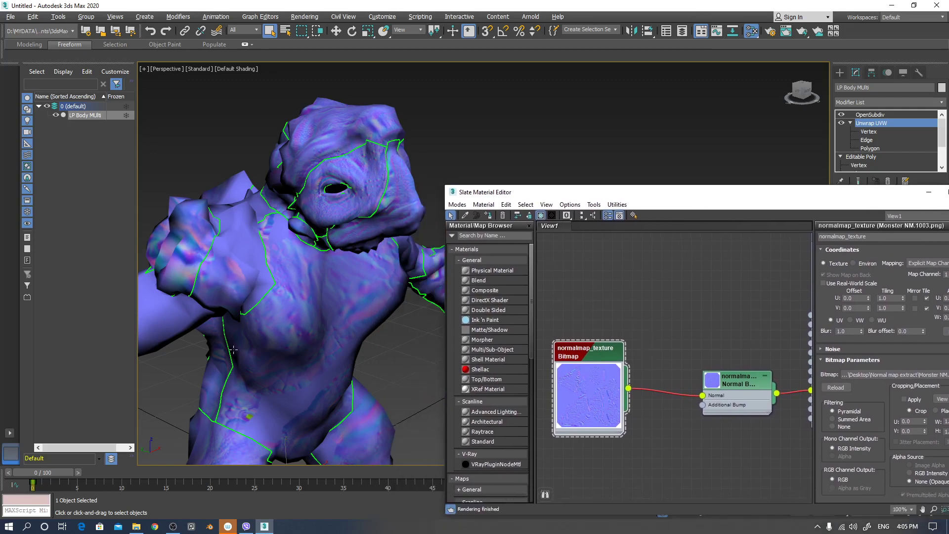
pyautogui.moveTo(697, 199); pyautogui.dragTo(449, 255)
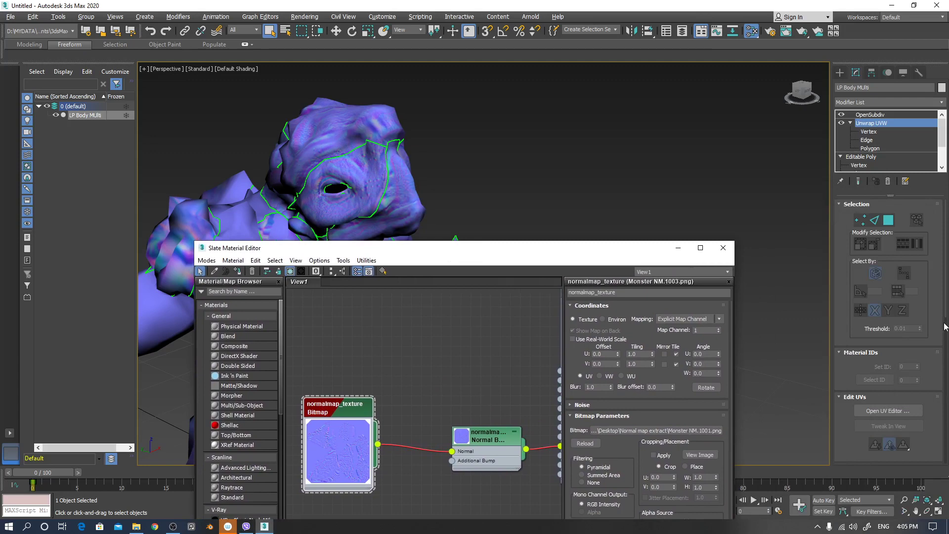
pyautogui.scroll(-3, 915, 316)
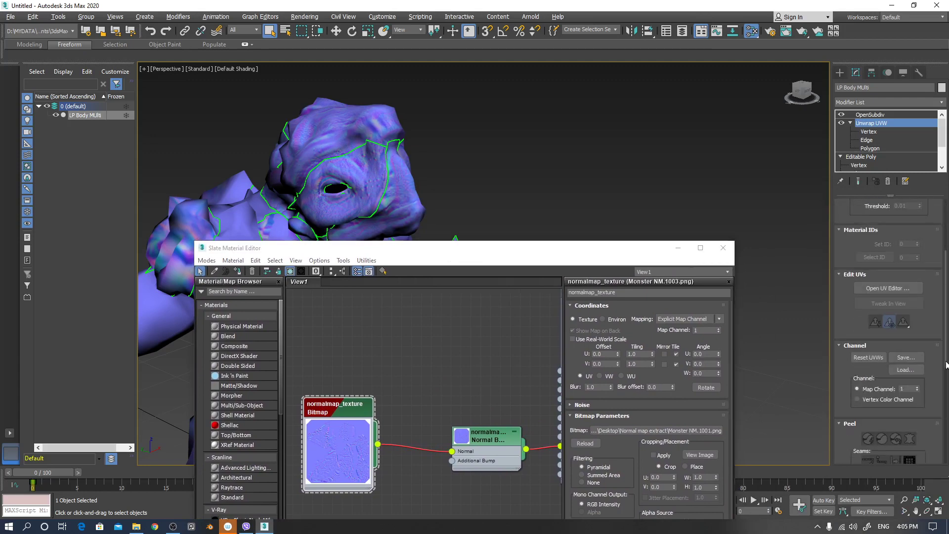
pyautogui.click(888, 288)
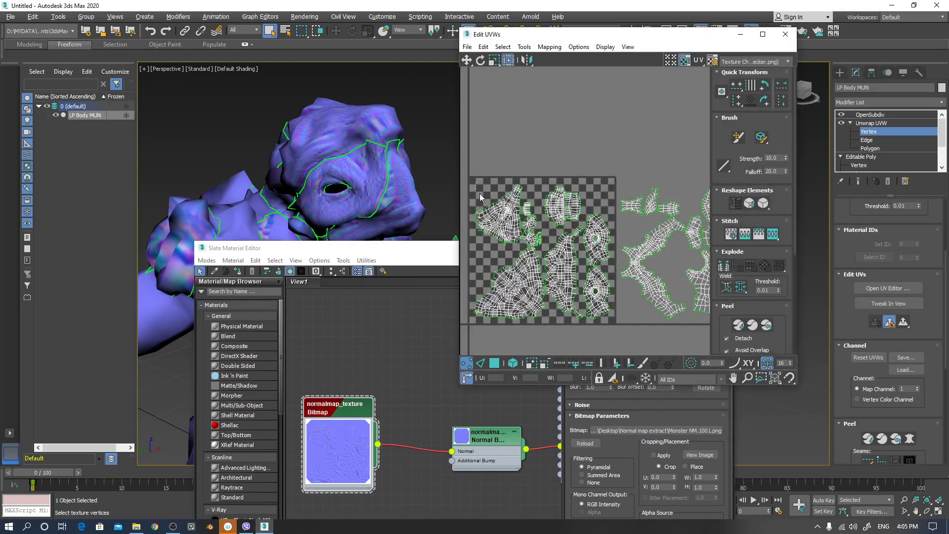
# - Select all UV polygons in the first tile, covering the monster's head
pyautogui.moveTo(475, 181); pyautogui.dragTo(612, 329)
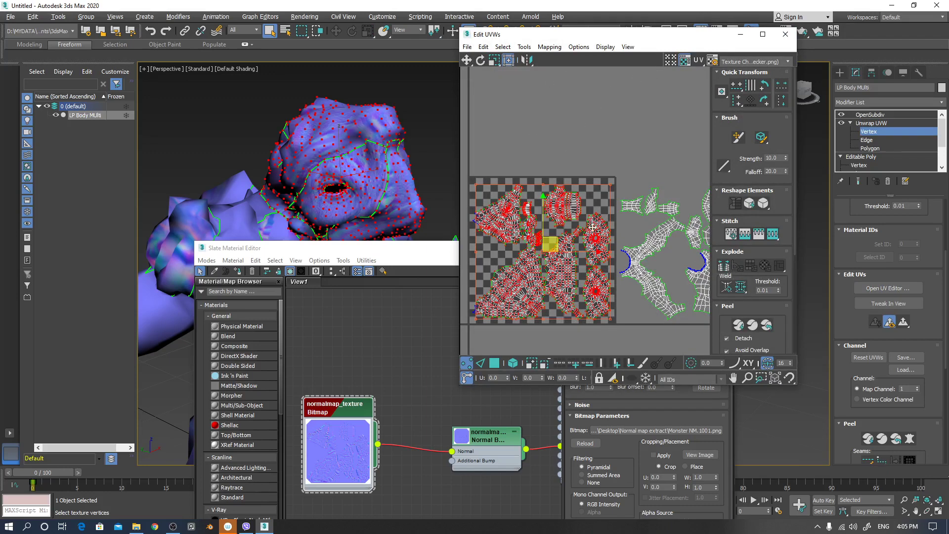
pyautogui.click(495, 363)
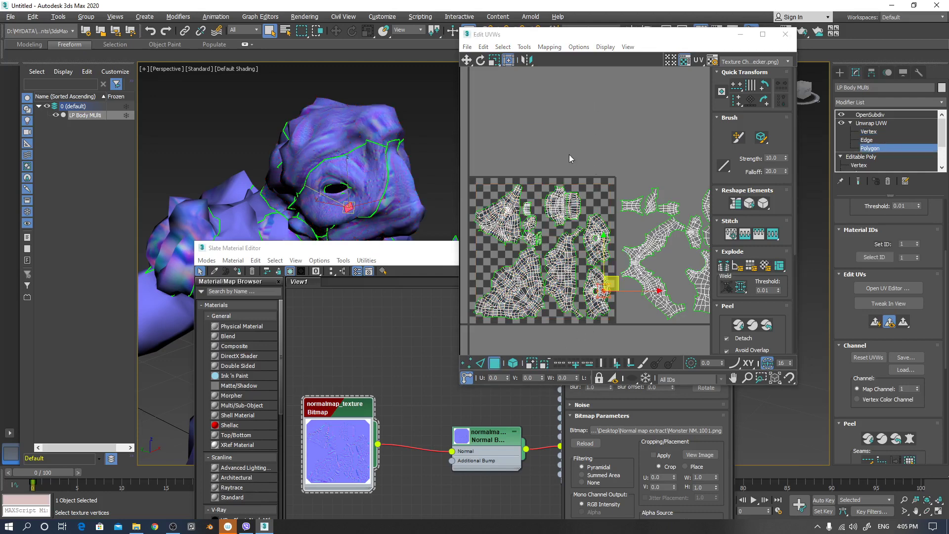
pyautogui.moveTo(481, 178); pyautogui.dragTo(612, 335)
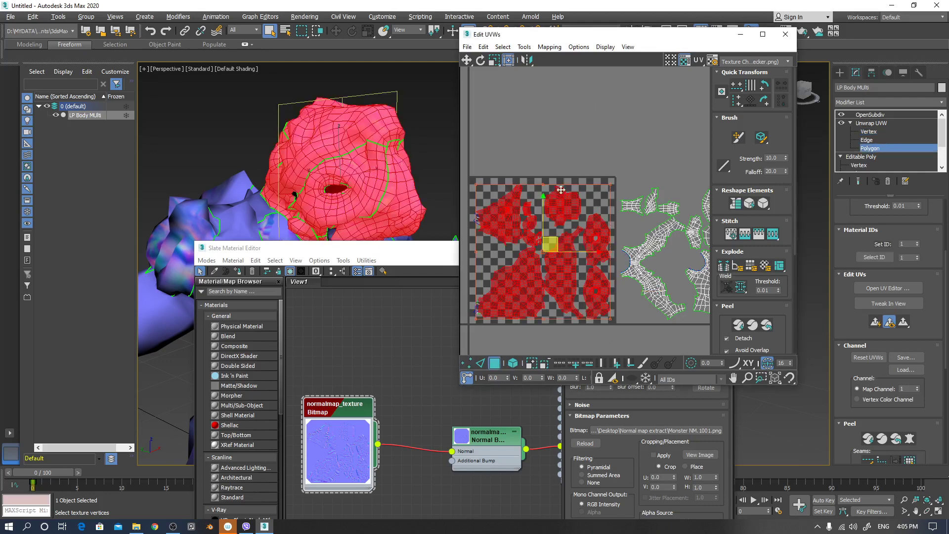
# - Compare the Monster NM.1001 bitmap preview with the first UV tile's layout, and bring the neighbouring tiles into view
pyautogui.click(331, 413)
pyautogui.moveTo(509, 250); pyautogui.dragTo(714, 213)
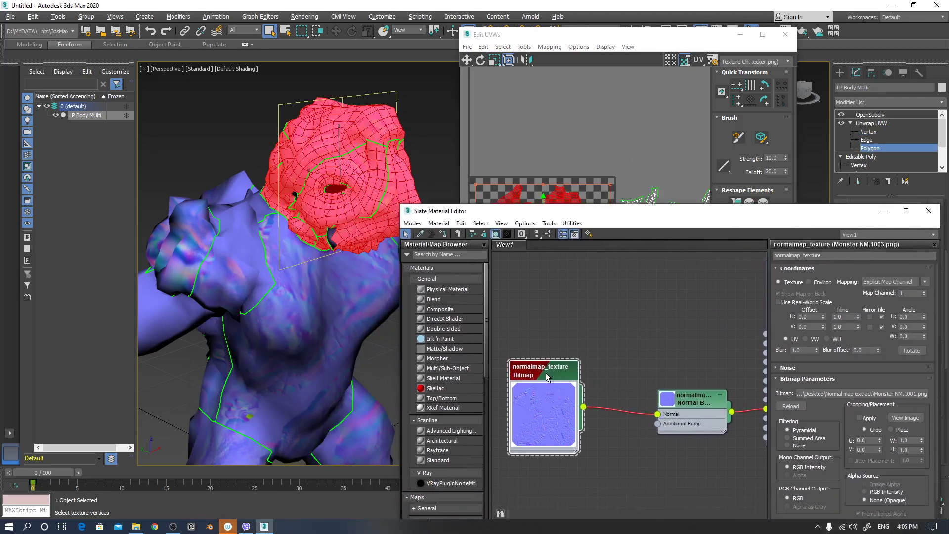
pyautogui.moveTo(547, 377); pyautogui.dragTo(567, 347)
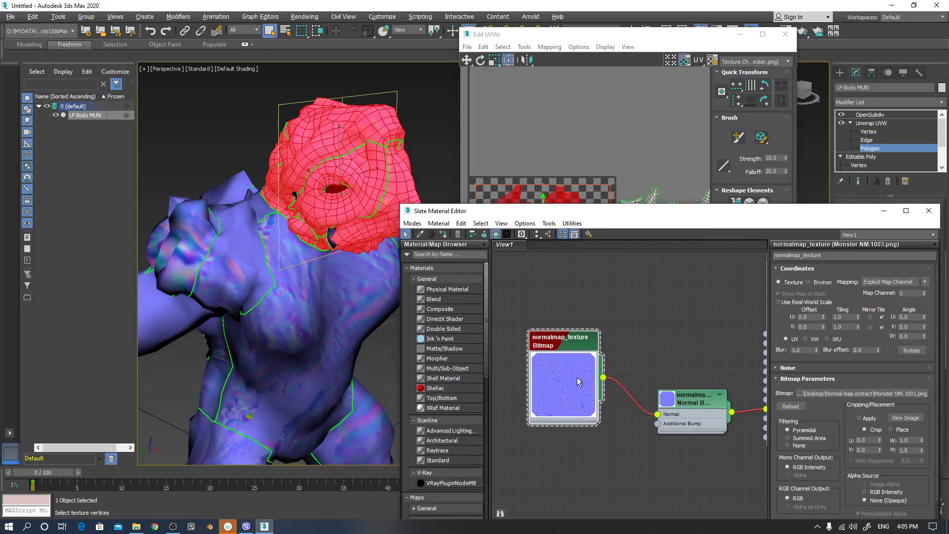
pyautogui.moveTo(627, 227); pyautogui.dragTo(299, 257)
pyautogui.click(542, 205)
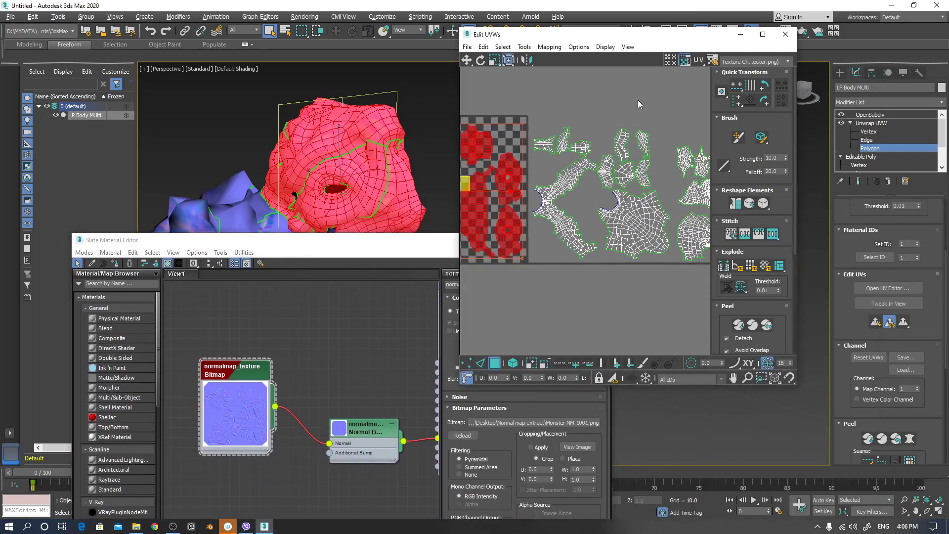
# - Examine the UV layouts of the second and third tiles alongside the Monster NM.1001 bitmap node
pyautogui.moveTo(638, 100); pyautogui.dragTo(604, 131, button='middle')
pyautogui.moveTo(653, 161); pyautogui.dragTo(563, 158, button='middle')
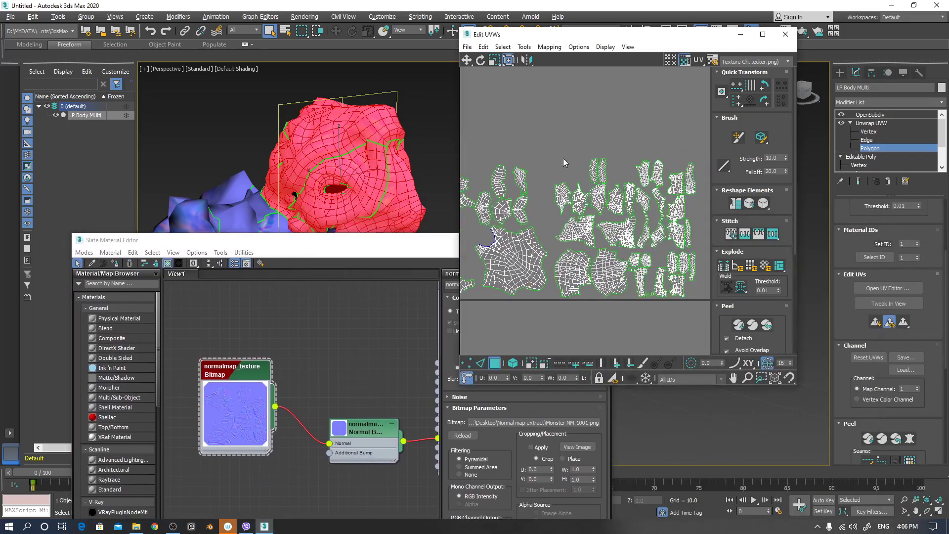
pyautogui.moveTo(491, 159); pyautogui.dragTo(562, 160, button='middle')
pyautogui.click(324, 242)
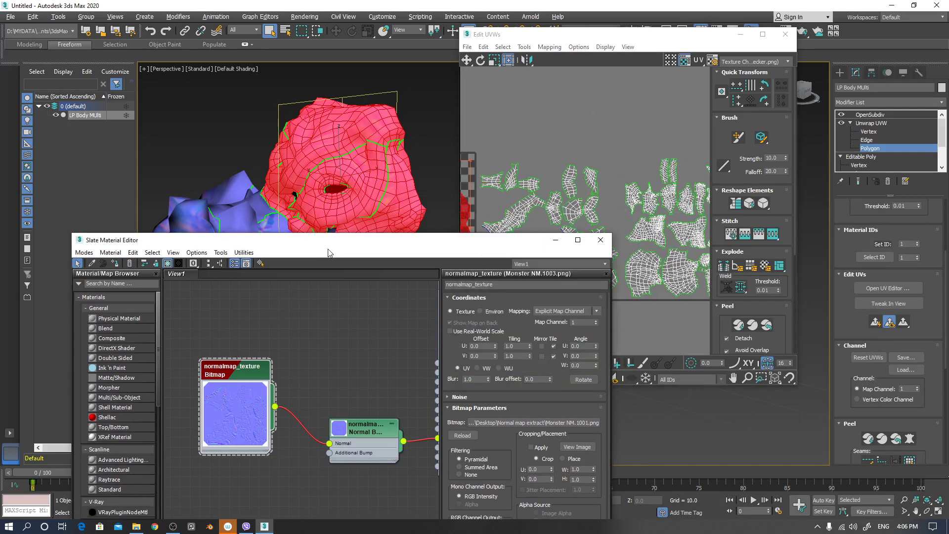
pyautogui.moveTo(353, 245); pyautogui.dragTo(312, 224)
pyautogui.moveTo(311, 332); pyautogui.dragTo(343, 331, button='middle')
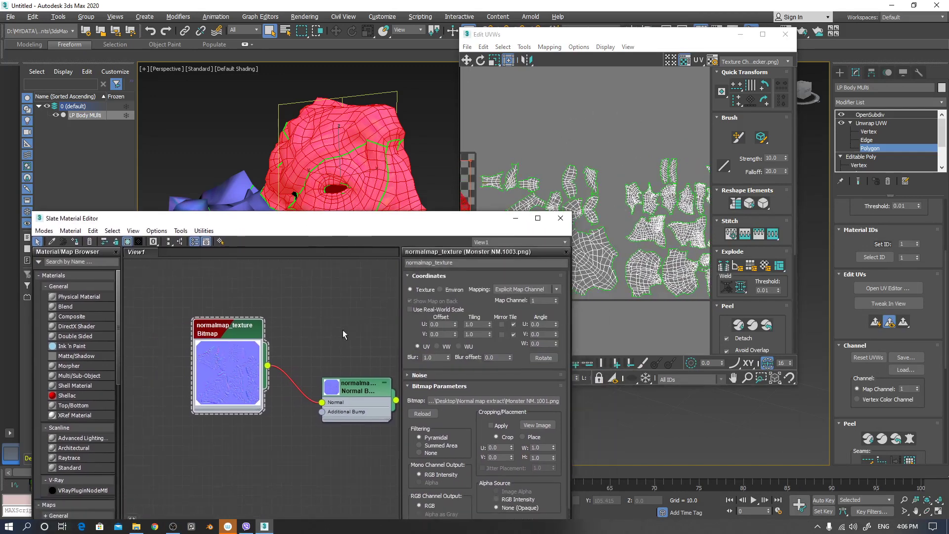
pyautogui.scroll(1, 283, 355)
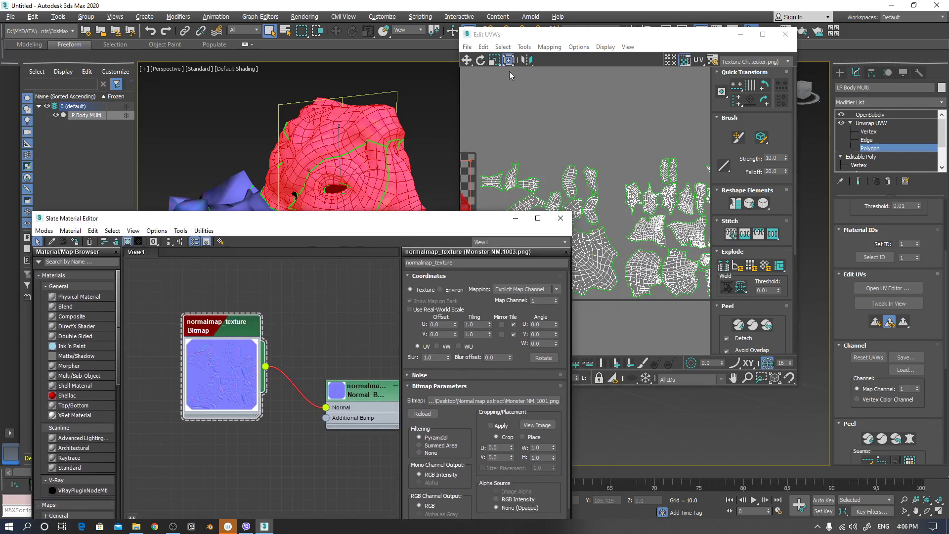
# - Leave polygon selection on the Unwrap UVW modifier and rearrange the UV and material editor windows to reach the bitmap's parameters
pyautogui.click(875, 149)
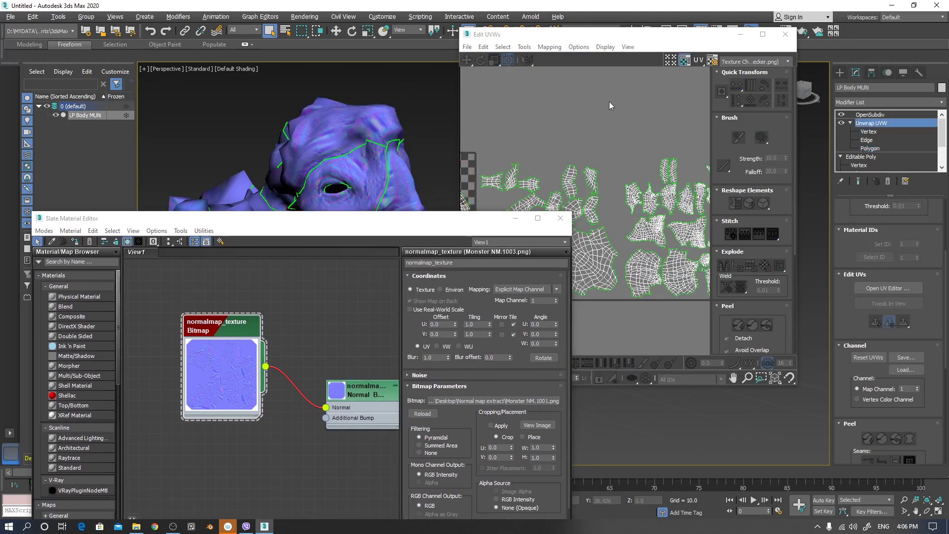
pyautogui.moveTo(243, 218); pyautogui.dragTo(690, 263)
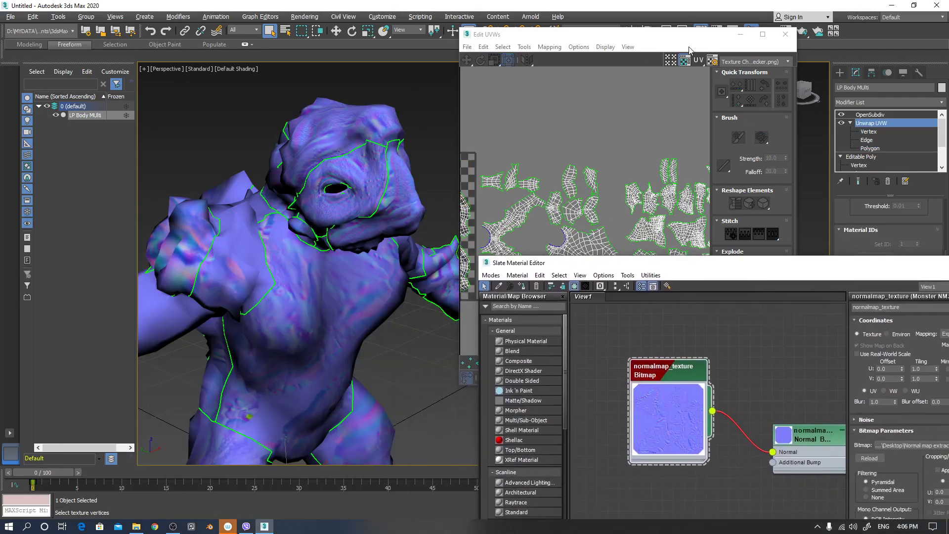
pyautogui.moveTo(679, 41); pyautogui.dragTo(144, 201)
pyautogui.moveTo(673, 261); pyautogui.dragTo(422, 129)
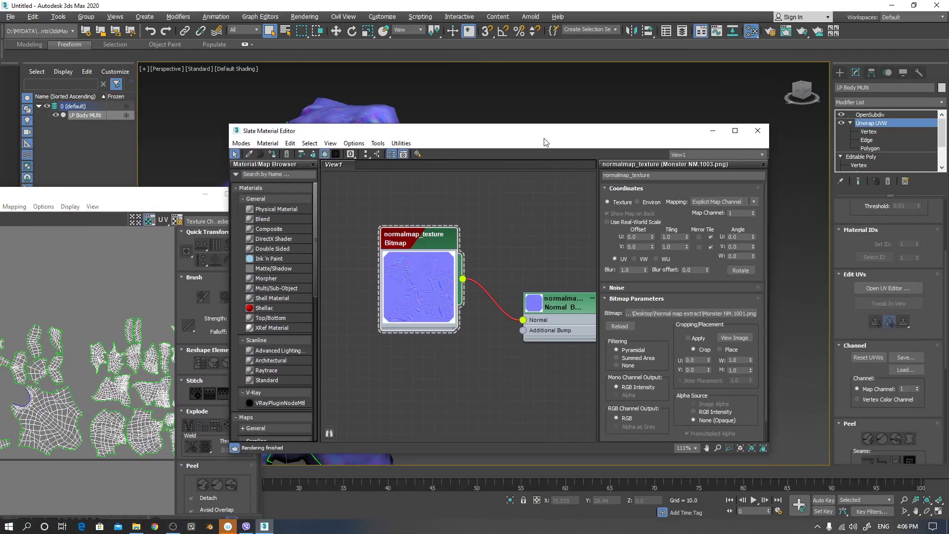
pyautogui.moveTo(545, 142); pyautogui.dragTo(421, 183)
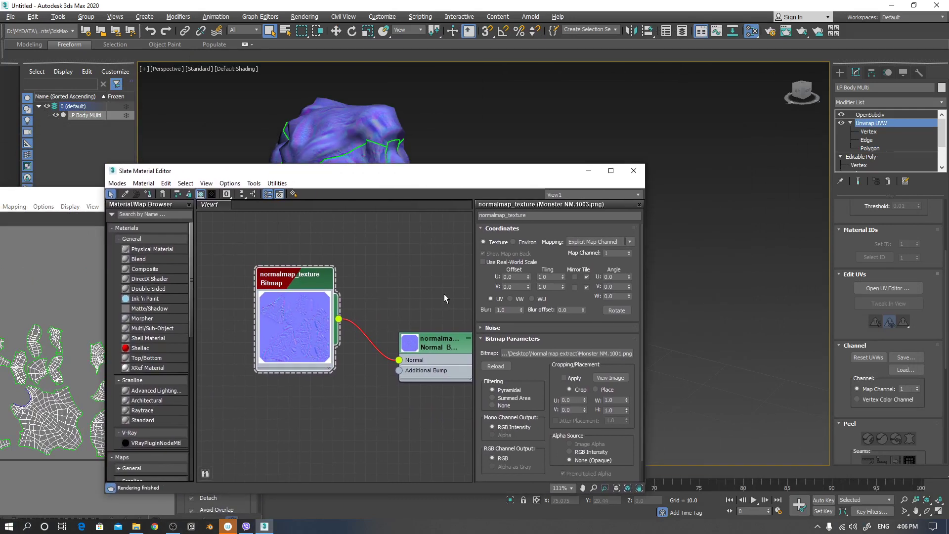
# - Turn off U and V tiling for the Monster NM.1001 bitmap and check its coverage across the whole monster
pyautogui.click(587, 277)
pyautogui.click(586, 286)
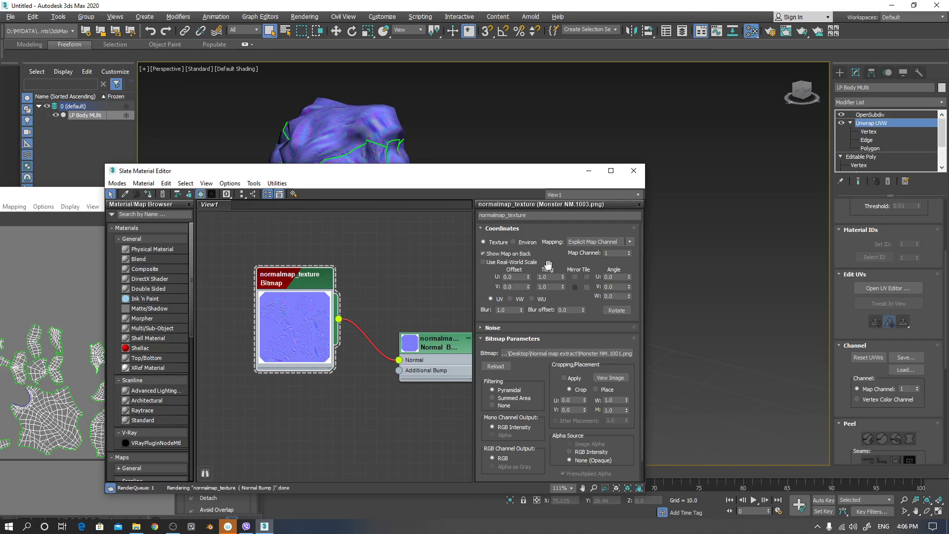
pyautogui.moveTo(465, 178); pyautogui.dragTo(870, 136)
pyautogui.keyDown('alt'); pyautogui.moveTo(428, 345); pyautogui.dragTo(333, 263, button='middle'); pyautogui.keyUp('alt')
pyautogui.scroll(-5, 333, 263)
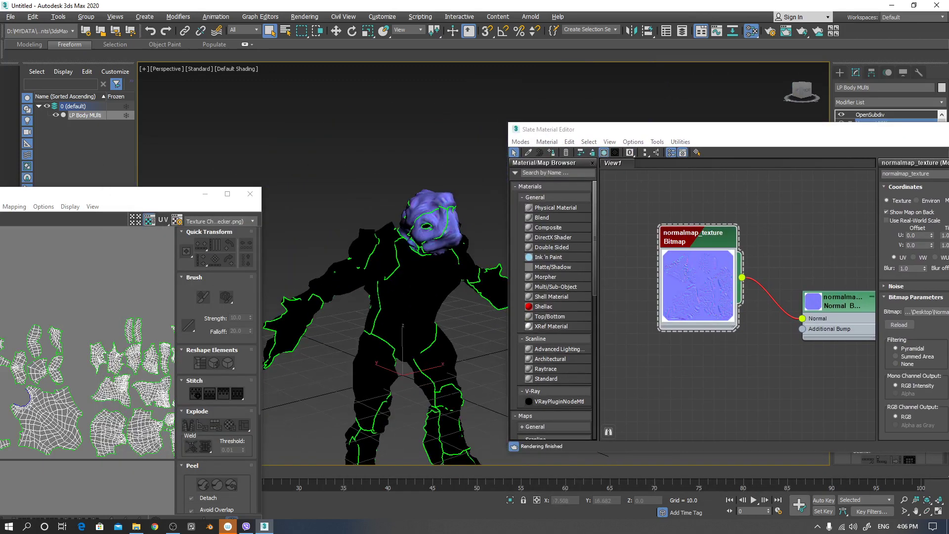
# - Review all three UV tiles side by side in the UV Editor
pyautogui.moveTo(138, 194); pyautogui.dragTo(381, 133)
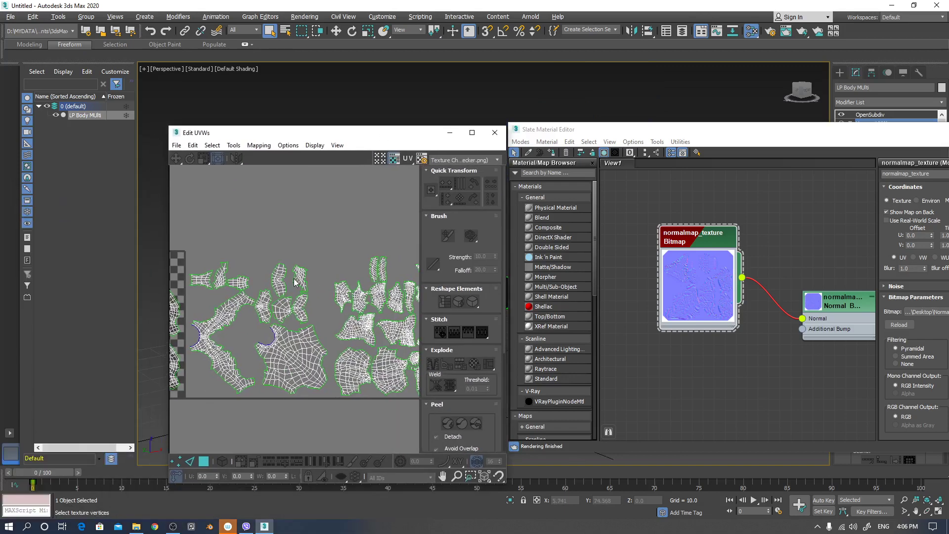
pyautogui.moveTo(325, 252); pyautogui.dragTo(306, 266, button='middle')
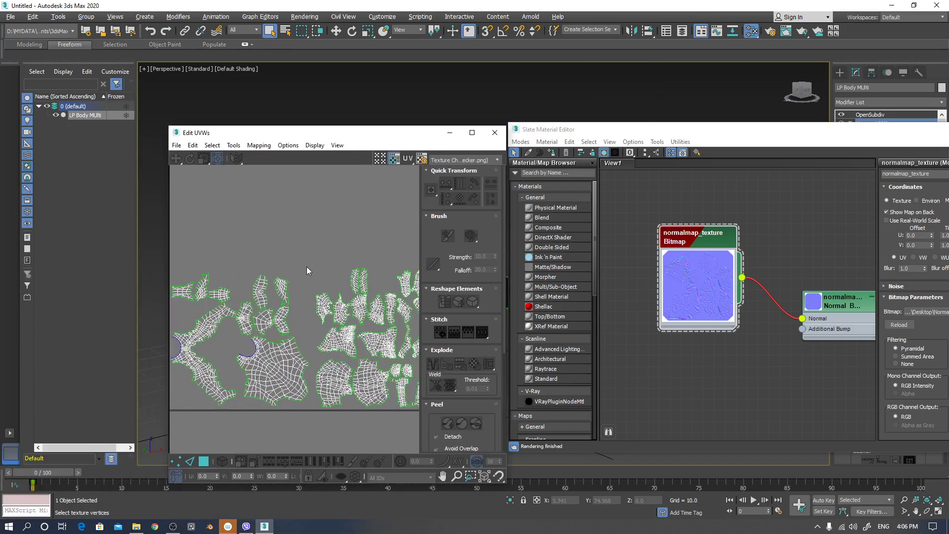
pyautogui.scroll(-4, 307, 266)
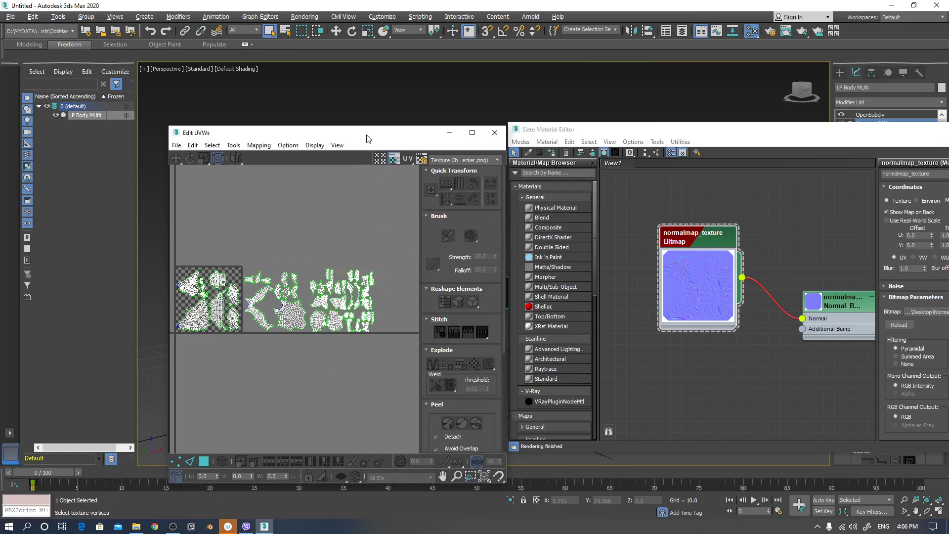
pyautogui.moveTo(368, 139); pyautogui.dragTo(114, 173)
# - Duplicate the Monster NM.1001 bitmap node and place the copy below the original
pyautogui.moveTo(742, 224); pyautogui.dragTo(599, 203, button='middle')
pyautogui.moveTo(711, 245); pyautogui.dragTo(839, 259, button='middle')
pyautogui.moveTo(687, 231); pyautogui.dragTo(677, 231)
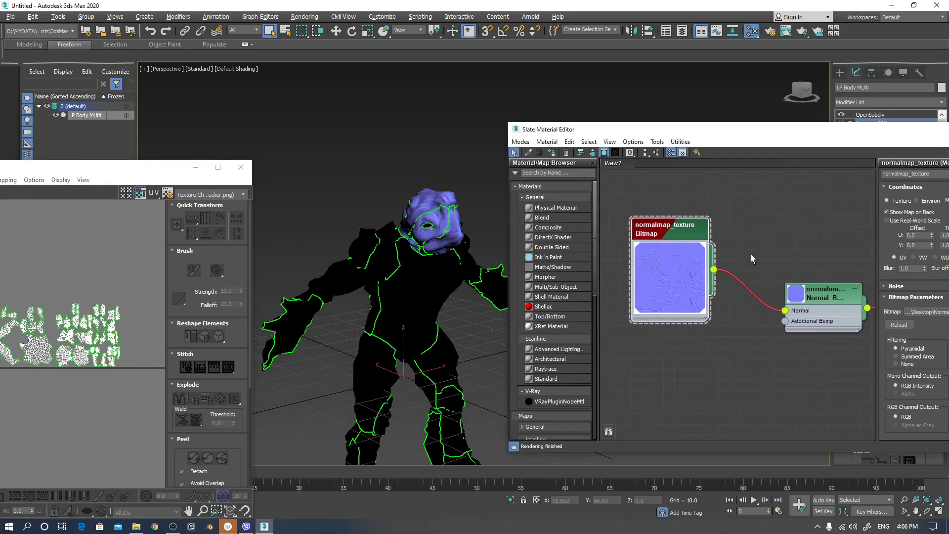
pyautogui.moveTo(751, 254); pyautogui.dragTo(721, 216, button='middle')
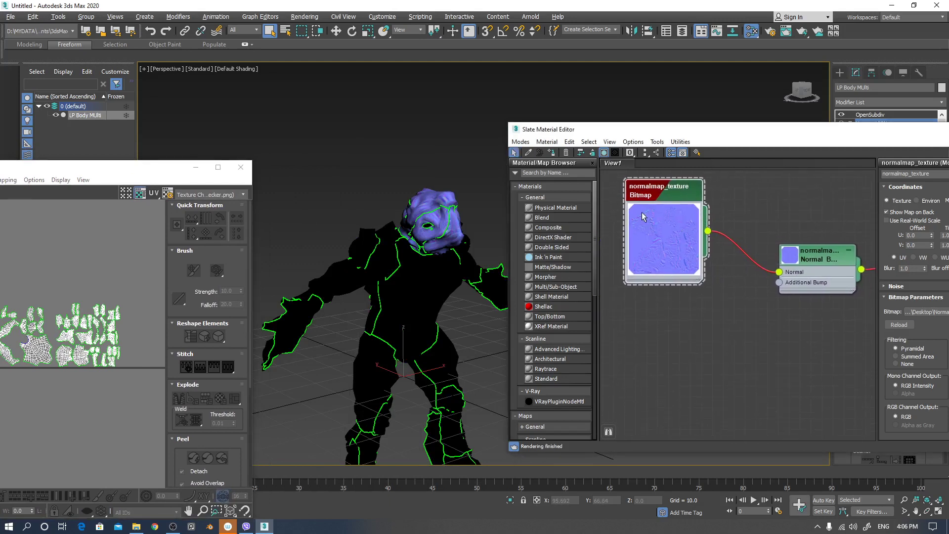
pyautogui.keyDown('shift'); pyautogui.moveTo(659, 194); pyautogui.dragTo(669, 347); pyautogui.keyUp('shift')
pyautogui.moveTo(737, 335); pyautogui.dragTo(766, 324, button='middle')
pyautogui.scroll(1, 716, 301)
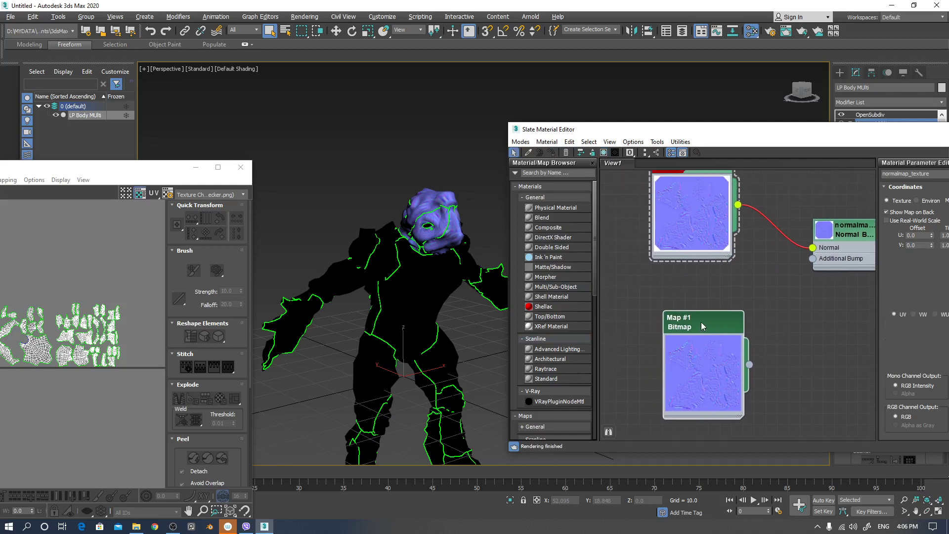
# - Load the Monster NM.1002 image into the duplicated bitmap node, Map #1
pyautogui.click(701, 322)
pyautogui.moveTo(593, 129); pyautogui.dragTo(517, 109)
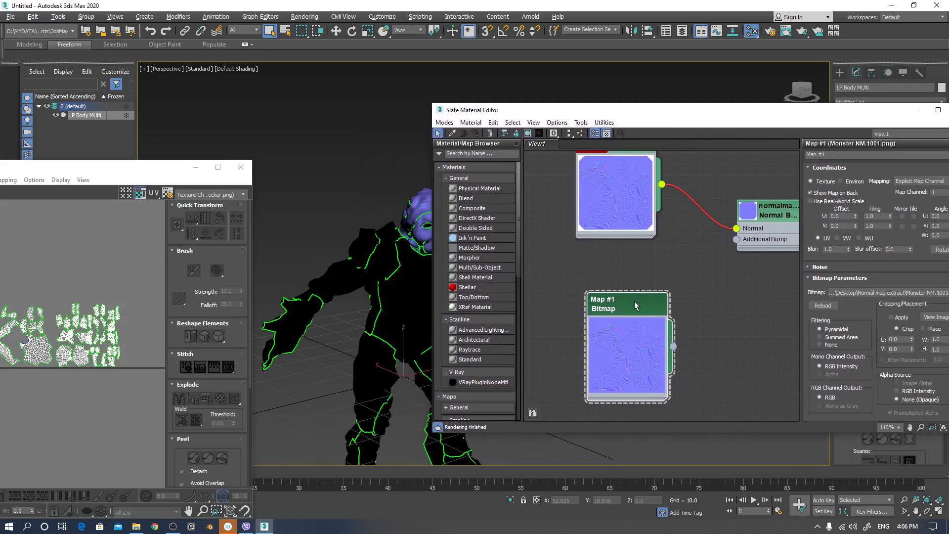
pyautogui.moveTo(775, 119); pyautogui.dragTo(637, 122)
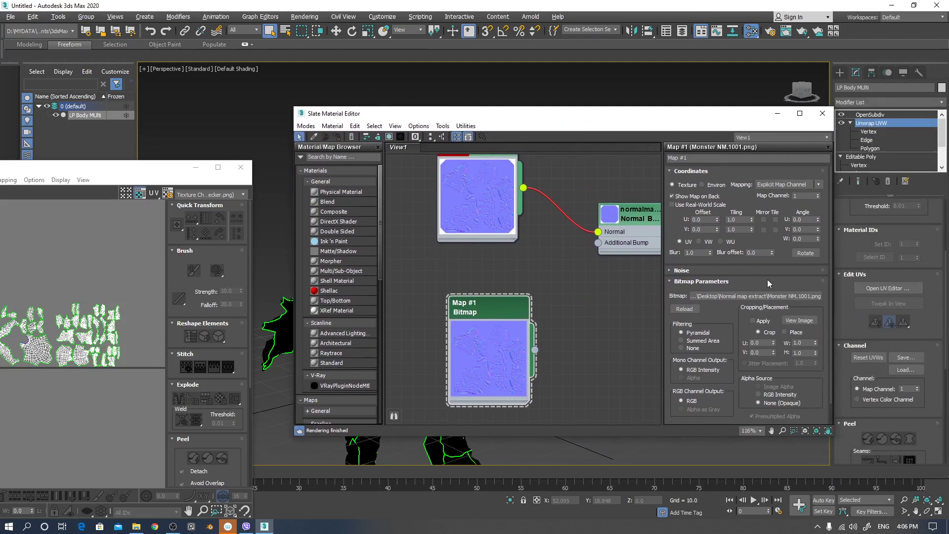
pyautogui.click(771, 296)
pyautogui.doubleClick(440, 215)
# - Duplicate the Monster NM.1002 bitmap node and place the copy beneath it
pyautogui.moveTo(497, 306); pyautogui.dragTo(497, 283)
pyautogui.moveTo(597, 329); pyautogui.dragTo(668, 285, button='middle')
pyautogui.keyDown('shift'); pyautogui.moveTo(573, 239); pyautogui.dragTo(577, 384); pyautogui.keyUp('shift')
pyautogui.moveTo(604, 364); pyautogui.dragTo(529, 336, button='middle')
pyautogui.scroll(-1, 518, 319)
pyautogui.scroll(-1, 521, 357)
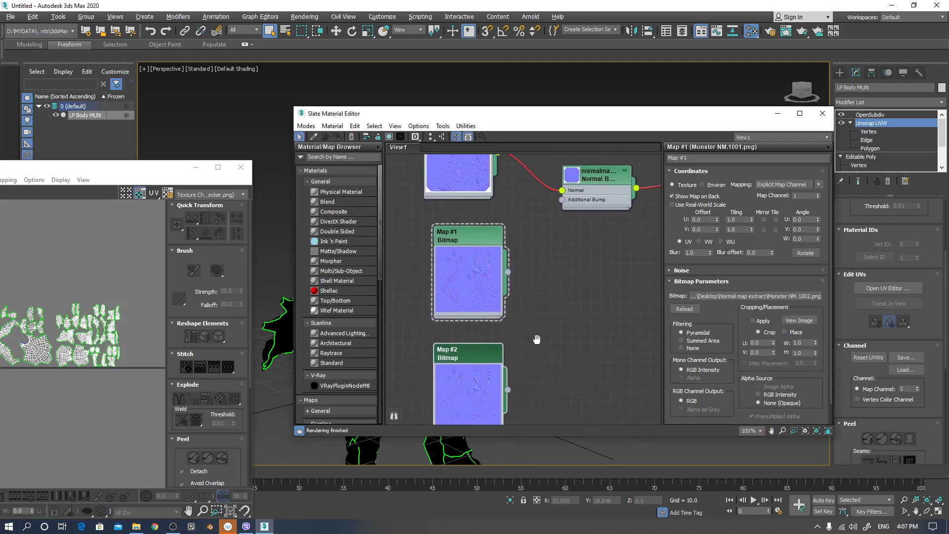
pyautogui.moveTo(521, 273); pyautogui.dragTo(563, 314, button='middle')
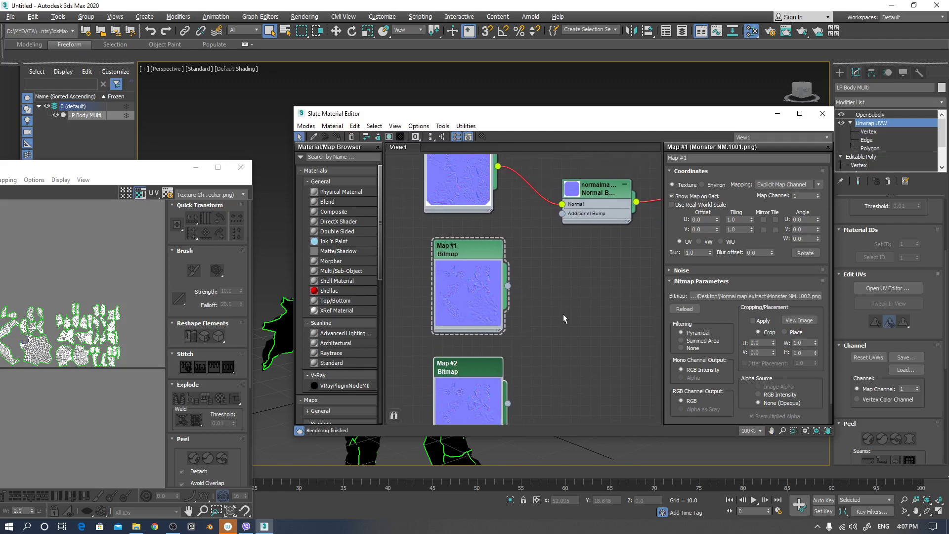
# - Load the Monster NM.1003 image into the newest bitmap node, Map #2
pyautogui.doubleClick(480, 371)
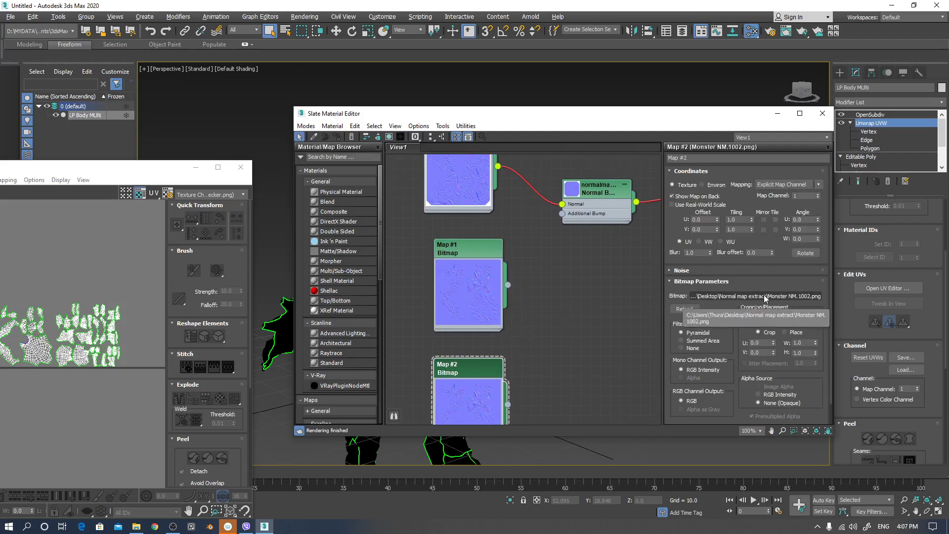
pyautogui.click(764, 295)
pyautogui.click(486, 219)
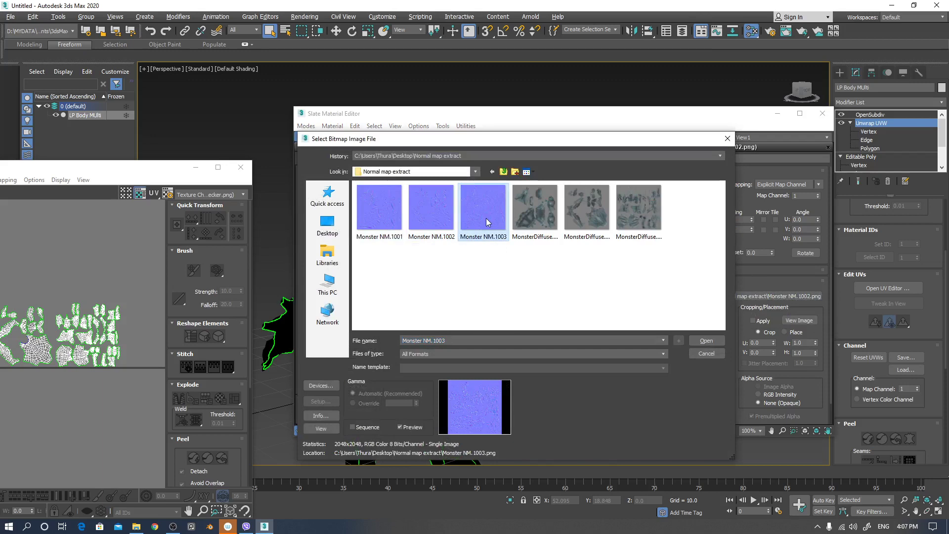
pyautogui.click(707, 341)
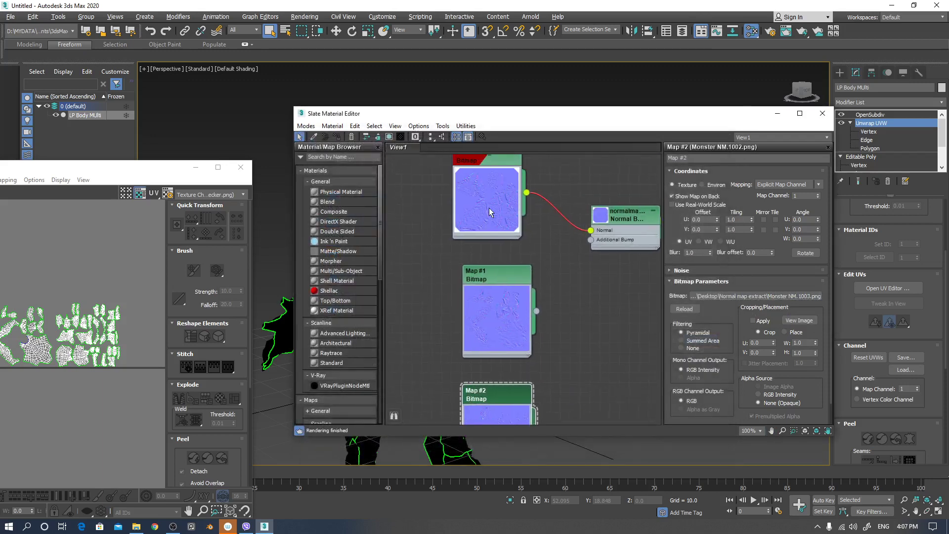
# - Arrange the three normal map bitmap nodes in a staggered column beside the Normal Bump node
pyautogui.moveTo(488, 208); pyautogui.dragTo(500, 217)
pyautogui.moveTo(500, 304); pyautogui.dragTo(482, 305)
pyautogui.moveTo(497, 189); pyautogui.dragTo(477, 190)
pyautogui.moveTo(479, 280); pyautogui.dragTo(460, 280)
pyautogui.moveTo(547, 329); pyautogui.dragTo(576, 270, button='middle')
pyautogui.moveTo(488, 224); pyautogui.dragTo(498, 235)
pyautogui.moveTo(538, 338); pyautogui.dragTo(498, 340)
pyautogui.moveTo(582, 290); pyautogui.dragTo(514, 323, button='middle')
# - Connect the Monster NM.1002 bitmap to the Normal input of the Normal Bump node, replacing the Monster NM.1001 bitmap
pyautogui.doubleClick(455, 306)
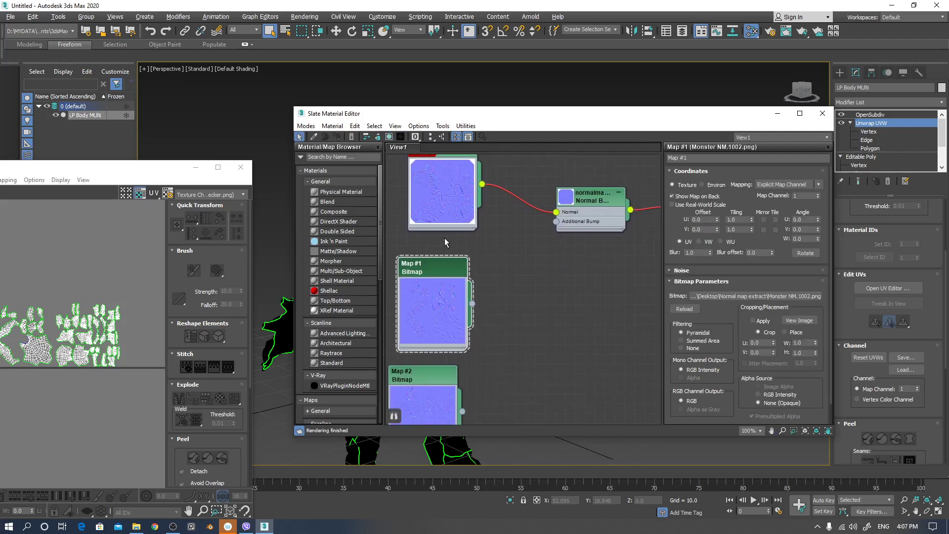
pyautogui.moveTo(530, 119); pyautogui.dragTo(779, 122)
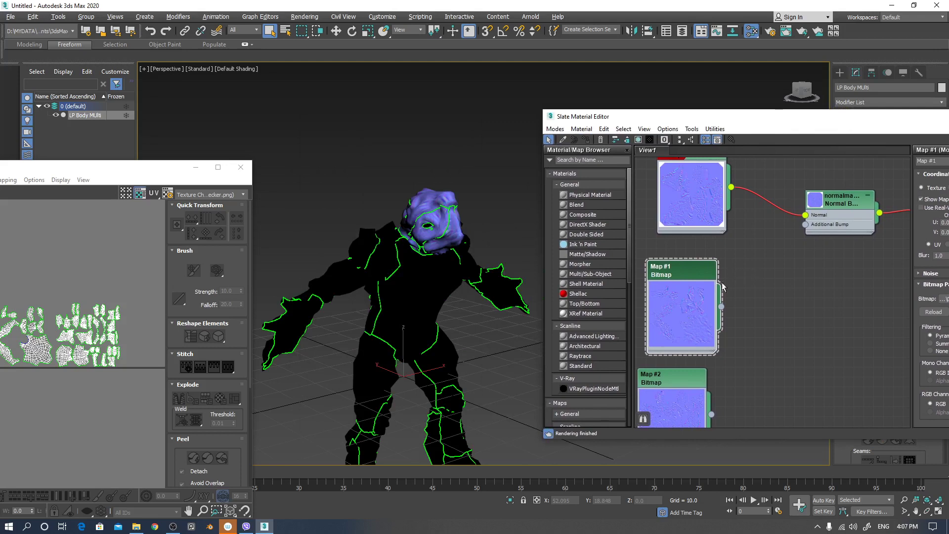
pyautogui.moveTo(728, 361); pyautogui.dragTo(711, 347, button='middle')
pyautogui.moveTo(683, 258); pyautogui.dragTo(713, 257)
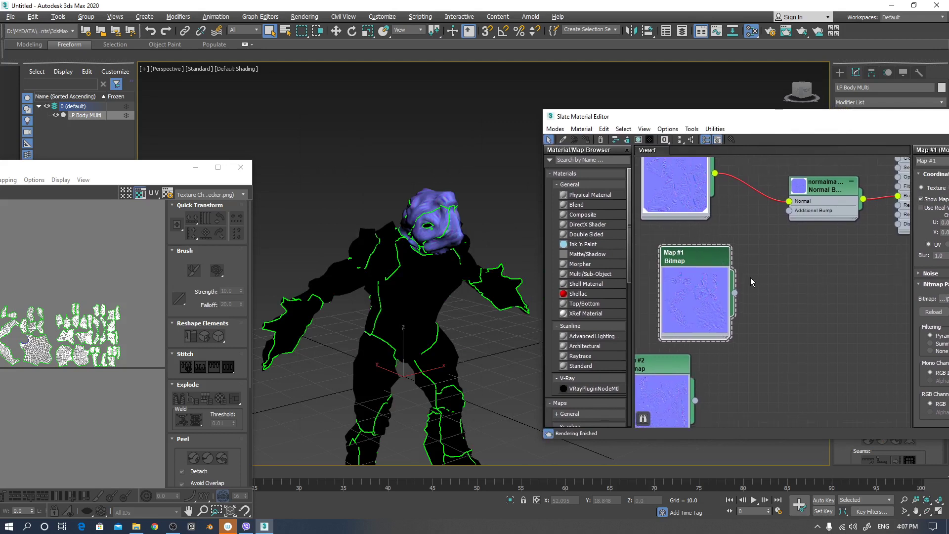
pyautogui.moveTo(751, 282); pyautogui.dragTo(740, 289, button='middle')
pyautogui.moveTo(723, 300); pyautogui.dragTo(780, 211)
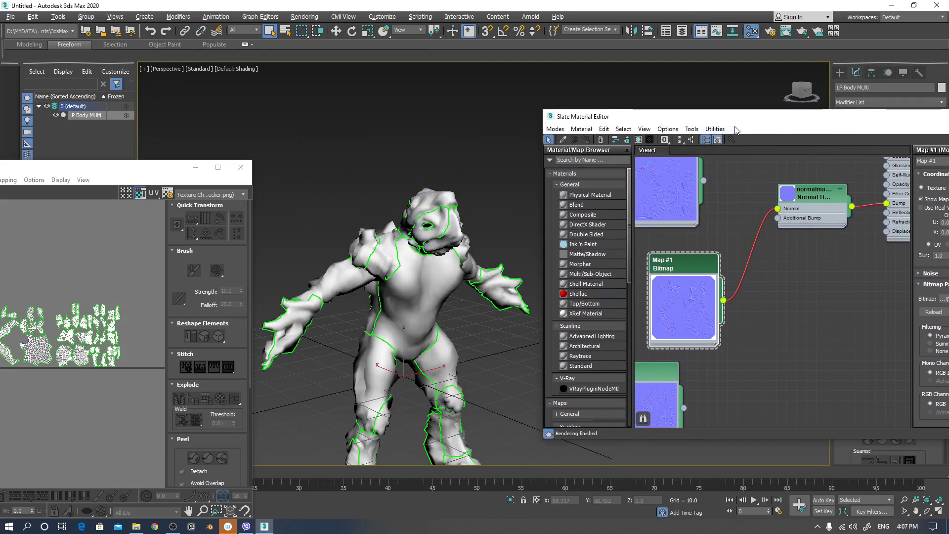
# - Display the Monster NM.1002 bitmap on the model in the viewport and inspect how it falls on the head
pyautogui.moveTo(735, 119); pyautogui.dragTo(724, 120)
pyautogui.click(628, 140)
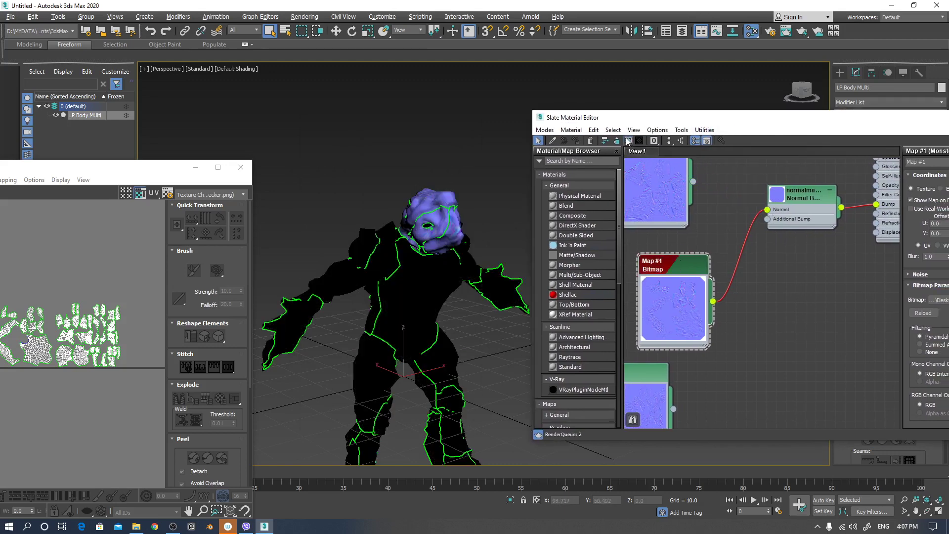
pyautogui.moveTo(445, 279)
pyautogui.keyDown('alt'); pyautogui.mouseDown(button='middle')
pyautogui.moveTo(447, 259)
pyautogui.moveTo(463, 274)
pyautogui.mouseUp(button='middle'); pyautogui.keyUp('alt')
pyautogui.scroll(5, 447, 259)
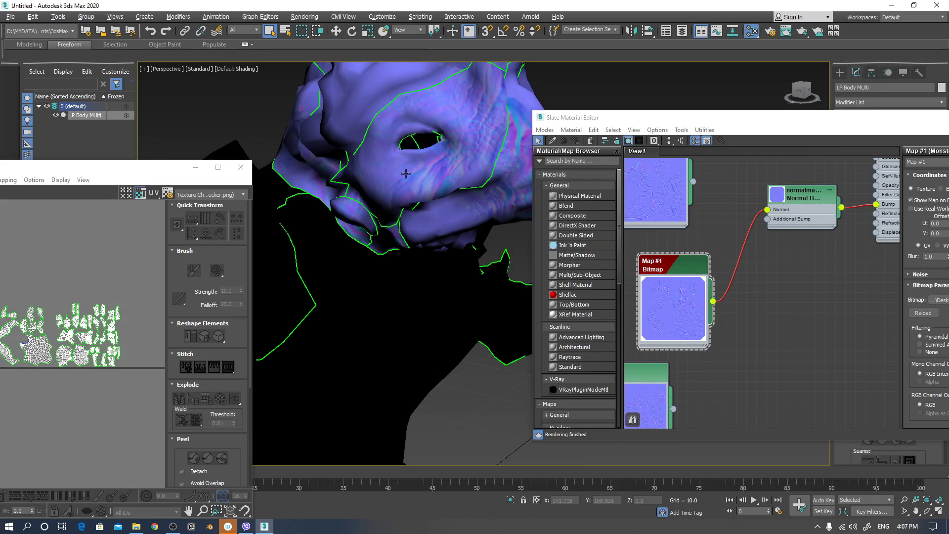
pyautogui.scroll(-6, 406, 173)
pyautogui.moveTo(405, 173)
pyautogui.keyDown('alt'); pyautogui.mouseDown(button='middle')
pyautogui.moveTo(357, 175)
pyautogui.moveTo(410, 157)
pyautogui.mouseUp(button='middle'); pyautogui.keyUp('alt')
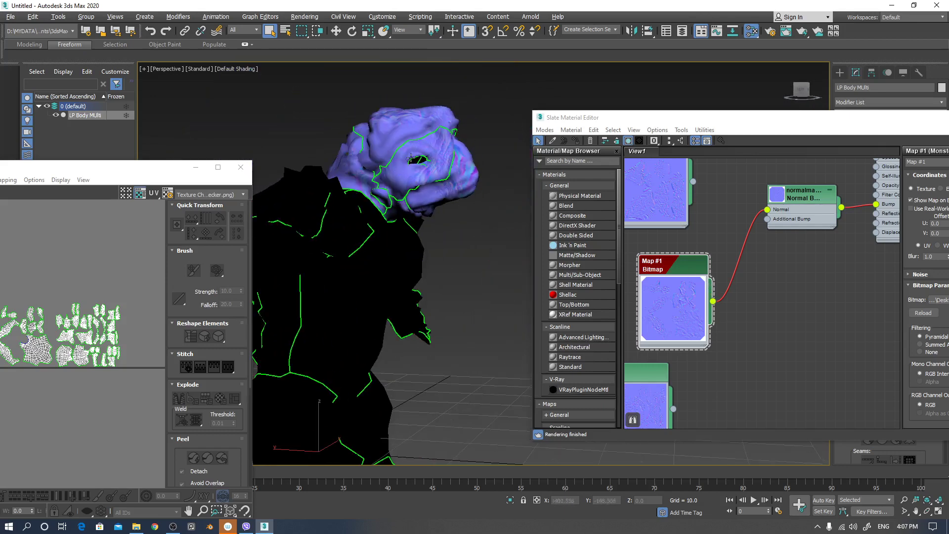
# - Check the second tile's position in the UV layout and set the Monster NM.1002 bitmap's U offset to 1.0
pyautogui.moveTo(151, 168); pyautogui.dragTo(418, 204)
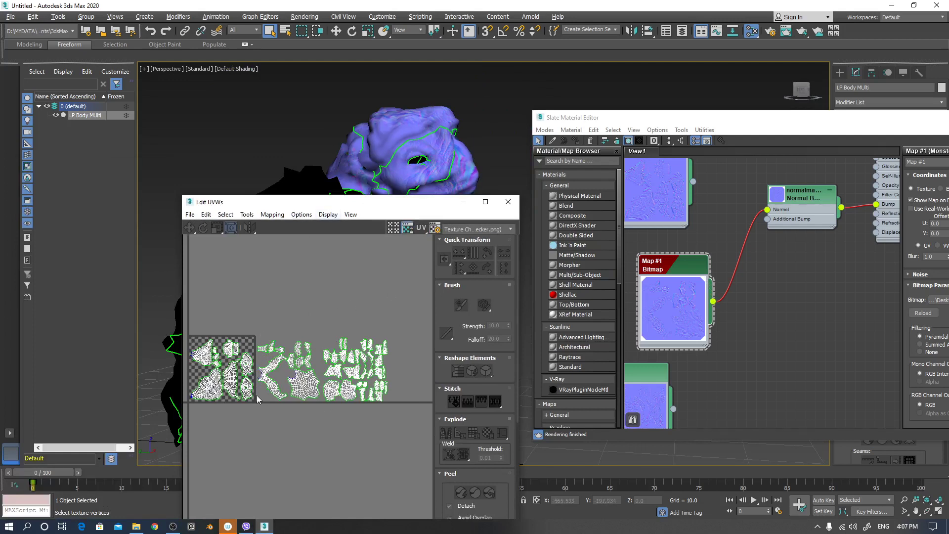
pyautogui.moveTo(422, 209); pyautogui.dragTo(259, 212)
pyautogui.moveTo(733, 127); pyautogui.dragTo(522, 149)
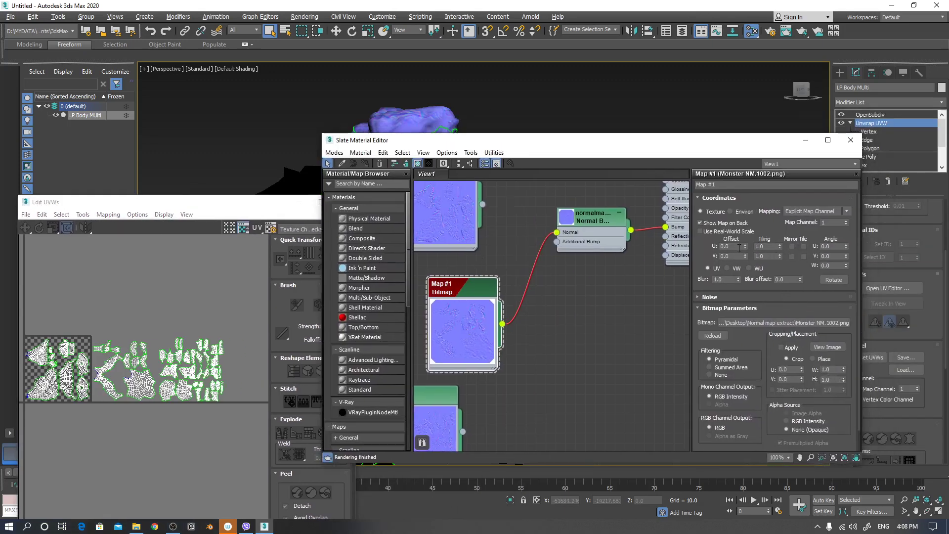
pyautogui.doubleClick(724, 246)
pyautogui.write('1')
pyautogui.press('Return')
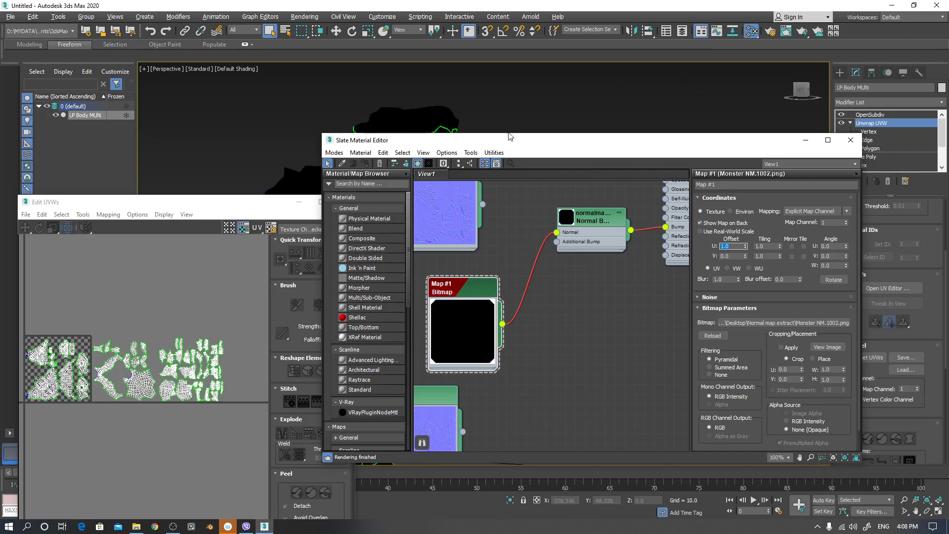
# - Inspect how the offset Monster NM.1002 texture fits the monster's back and torso
pyautogui.moveTo(509, 138); pyautogui.dragTo(726, 136)
pyautogui.moveTo(197, 204); pyautogui.dragTo(88, 180)
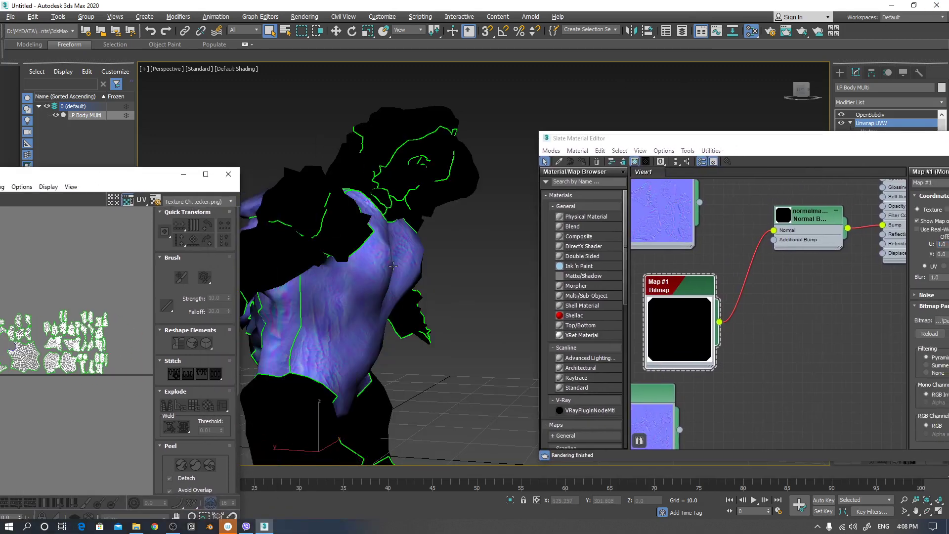
pyautogui.moveTo(469, 270)
pyautogui.keyDown('alt'); pyautogui.mouseDown(button='middle')
pyautogui.moveTo(386, 266)
pyautogui.moveTo(407, 265)
pyautogui.moveTo(425, 280)
pyautogui.mouseUp(button='middle'); pyautogui.keyUp('alt')
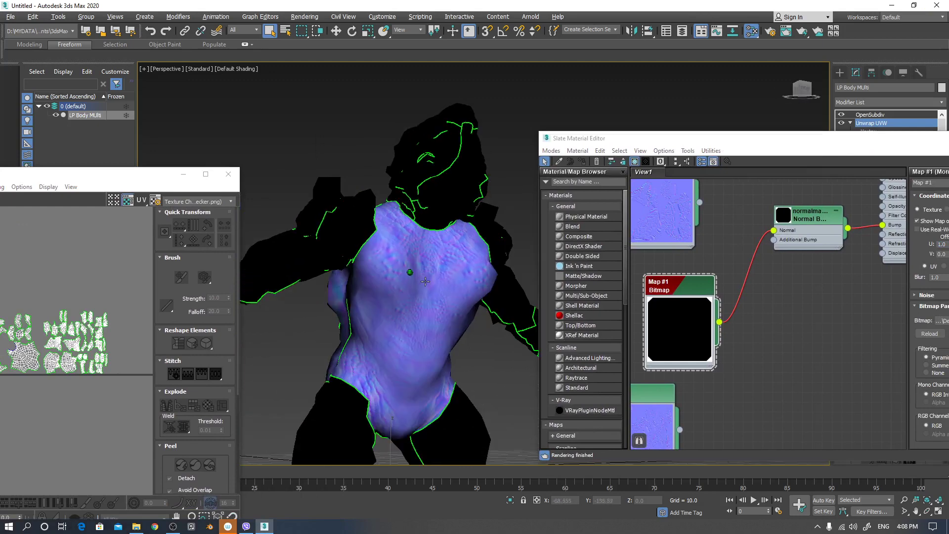
# - Check the second tile in the UV layout and compare it with the textured torso in the viewport
pyautogui.moveTo(87, 174); pyautogui.dragTo(513, 233)
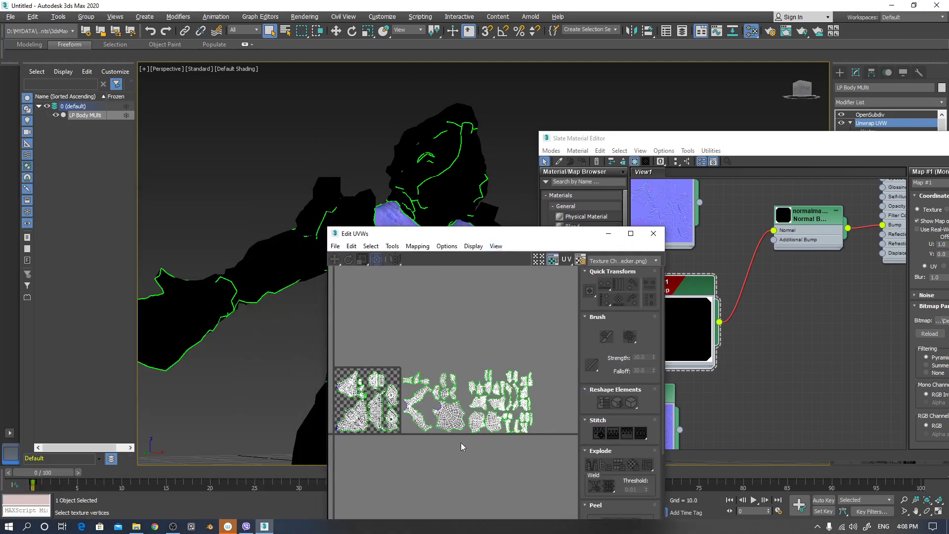
pyautogui.moveTo(523, 231); pyautogui.dragTo(46, 213)
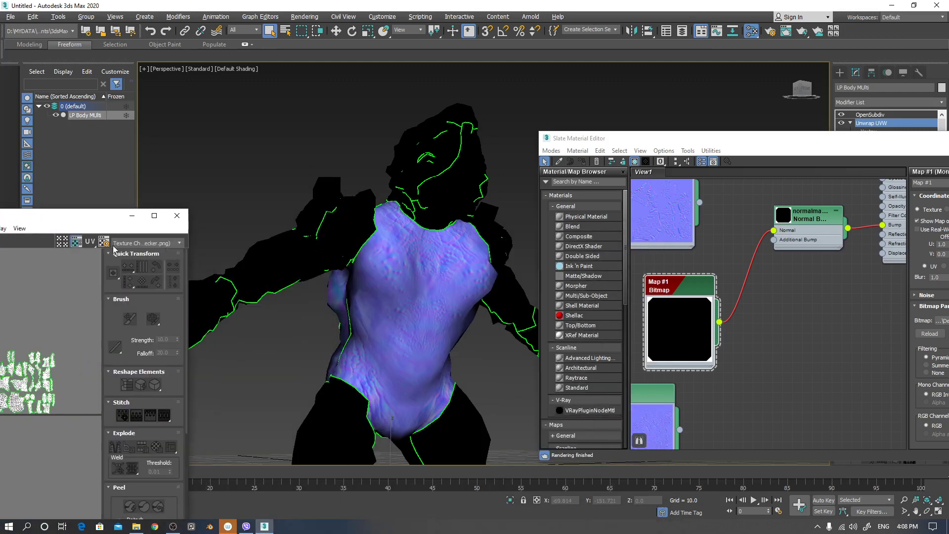
pyautogui.moveTo(404, 382)
pyautogui.keyDown('alt'); pyautogui.mouseDown(button='middle')
pyautogui.moveTo(551, 389)
pyautogui.moveTo(407, 386)
pyautogui.mouseUp(button='middle'); pyautogui.keyUp('alt')
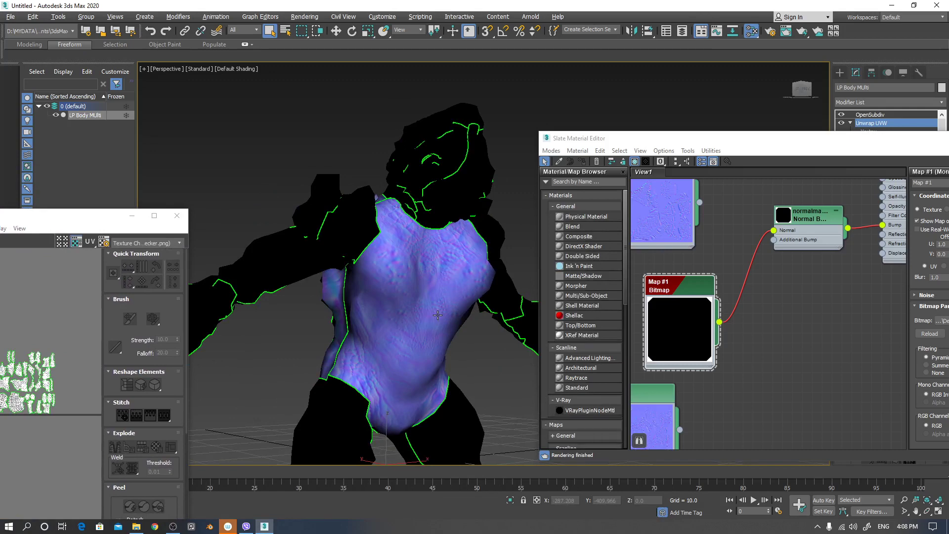
# - Connect the Monster NM.1003 bitmap to the Normal input of the Normal Bump node, replacing the Monster NM.1002 bitmap
pyautogui.moveTo(785, 358); pyautogui.dragTo(795, 299, button='middle')
pyautogui.moveTo(690, 322); pyautogui.dragTo(710, 321)
pyautogui.moveTo(747, 141); pyautogui.dragTo(532, 109)
pyautogui.click(489, 203)
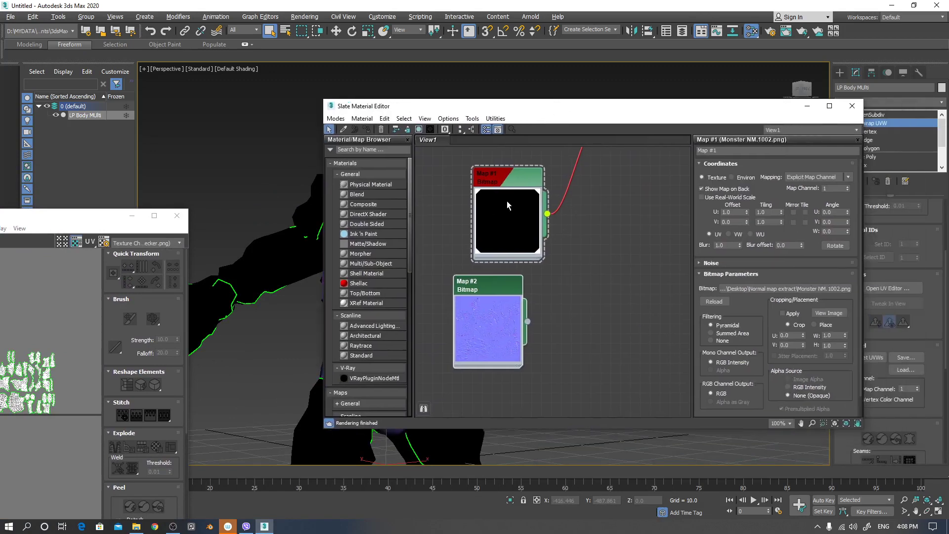
pyautogui.moveTo(580, 235); pyautogui.dragTo(628, 340, button='middle')
pyautogui.moveTo(553, 282); pyautogui.dragTo(534, 281)
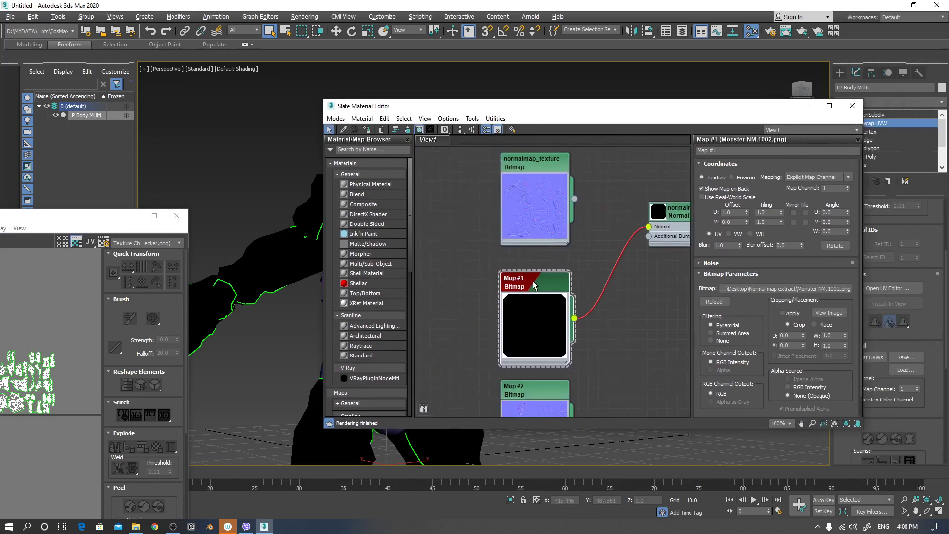
pyautogui.scroll(1, 595, 291)
pyautogui.moveTo(597, 294)
pyautogui.mouseDown(button='middle')
pyautogui.moveTo(577, 189)
pyautogui.moveTo(584, 288)
pyautogui.moveTo(528, 340)
pyautogui.mouseUp(button='middle')
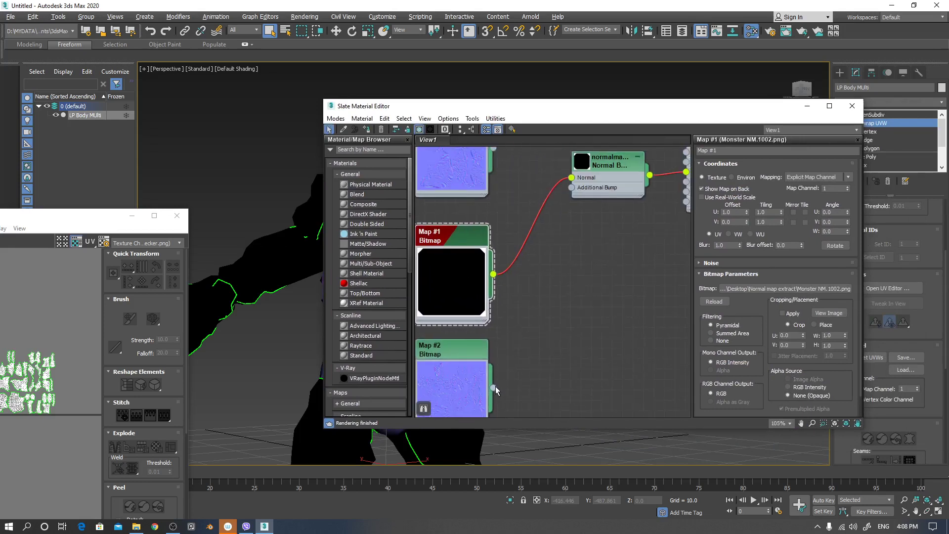
pyautogui.moveTo(493, 388)
pyautogui.mouseDown()
pyautogui.moveTo(571, 211)
pyautogui.moveTo(572, 178)
pyautogui.mouseUp()
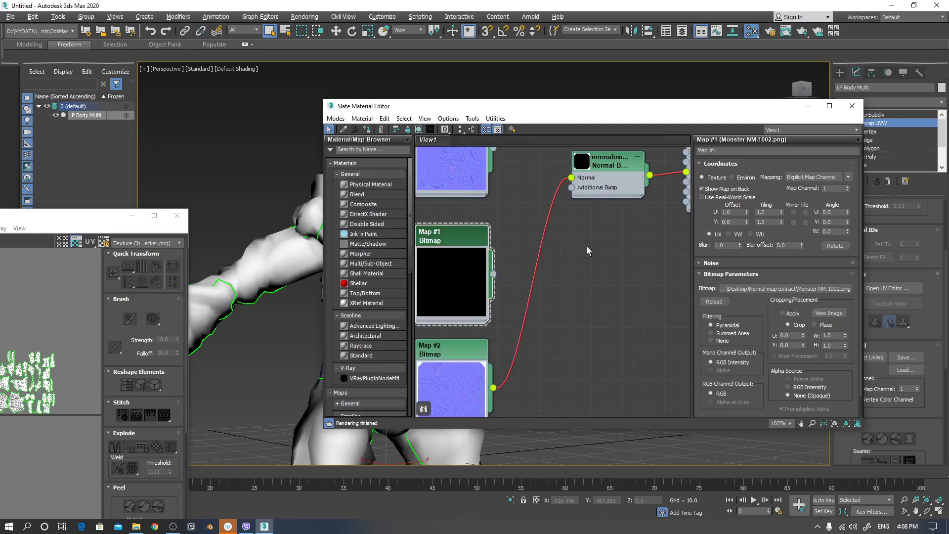
# - Display the Monster NM.1003 bitmap on the model in the viewport and inspect how it falls on the head
pyautogui.moveTo(544, 300); pyautogui.dragTo(614, 251, button='middle')
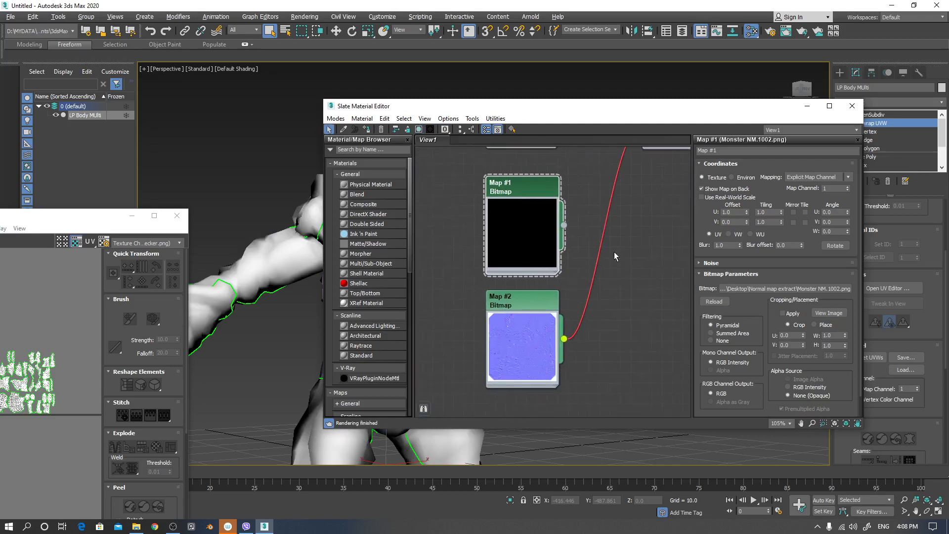
pyautogui.click(419, 129)
pyautogui.keyDown('alt'); pyautogui.moveTo(274, 274); pyautogui.dragTo(276, 283, button='middle'); pyautogui.keyUp('alt')
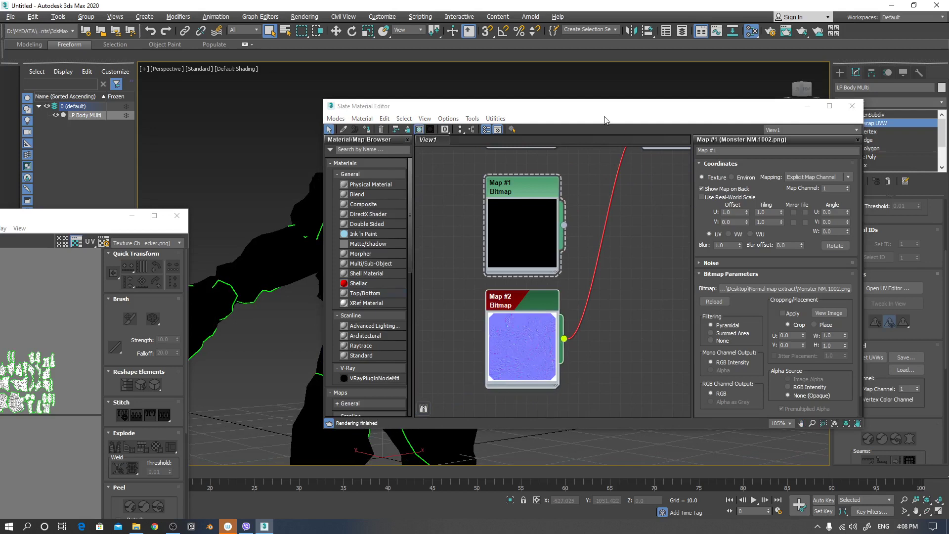
pyautogui.moveTo(604, 112); pyautogui.dragTo(791, 84)
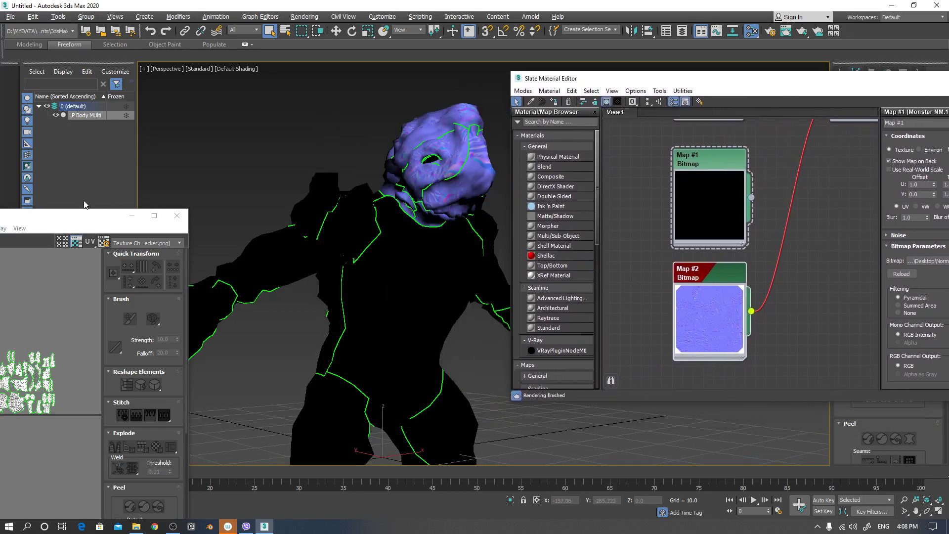
# - Check the third tile in the UV layout and try a U offset of 3.0 on the Monster NM.1003 bitmap
pyautogui.moveTo(79, 217); pyautogui.dragTo(301, 193)
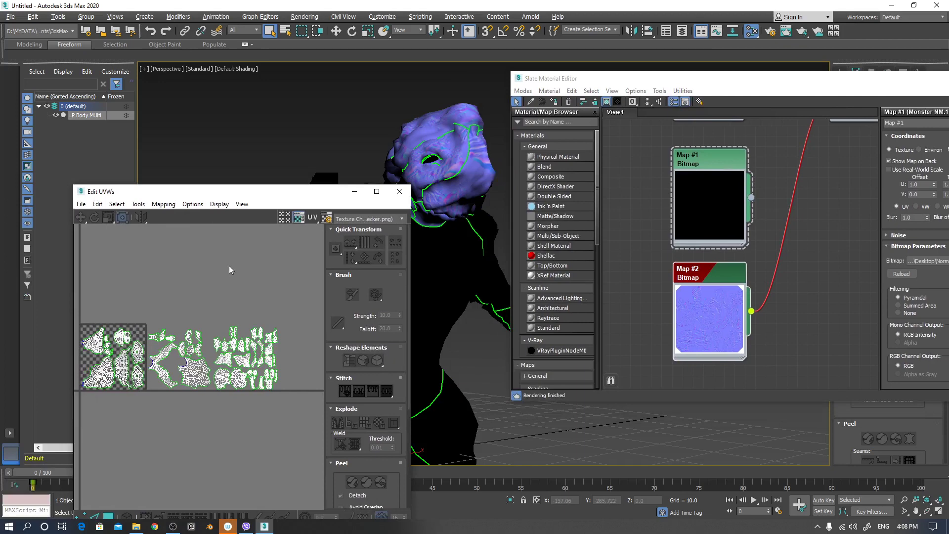
pyautogui.moveTo(243, 194); pyautogui.dragTo(115, 182)
pyautogui.moveTo(783, 85); pyautogui.dragTo(581, 85)
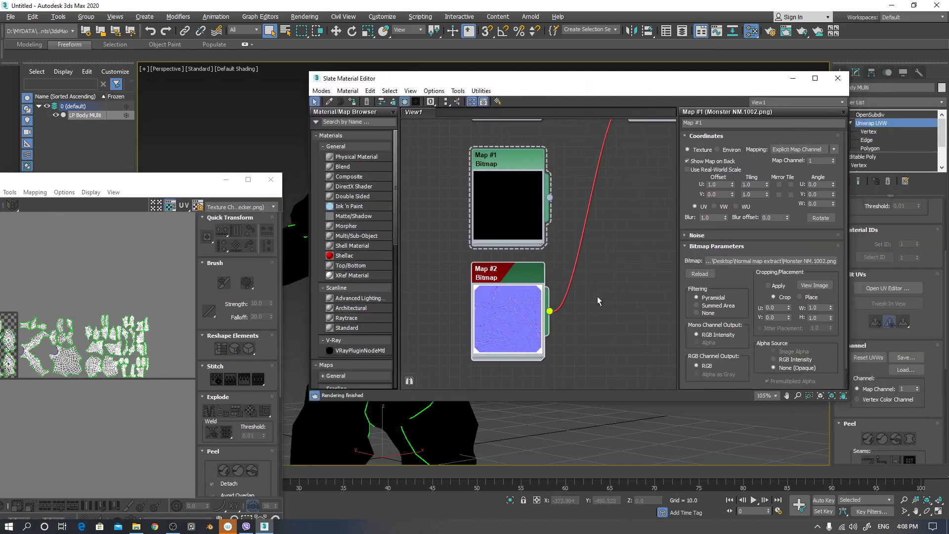
pyautogui.doubleClick(524, 271)
pyautogui.moveTo(714, 184); pyautogui.dragTo(687, 188)
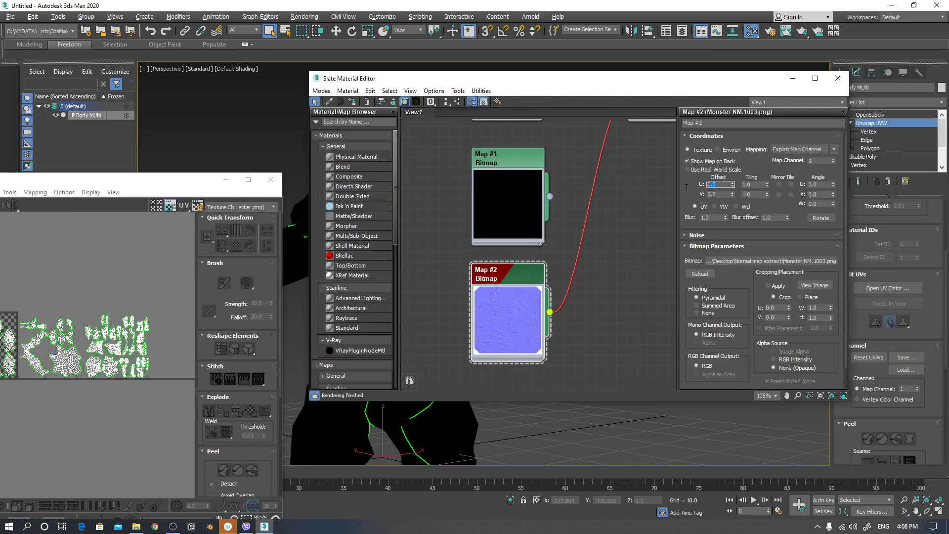
pyautogui.write('3')
pyautogui.press('Return')
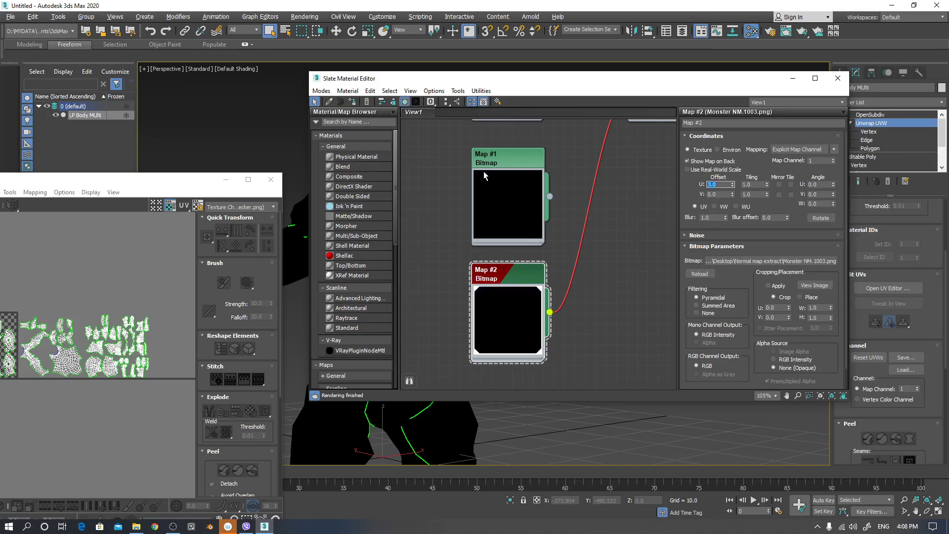
# - Inspect the monster from several angles with the offset Monster NM.1003 texture, toggling its viewport display off and on
pyautogui.moveTo(614, 83); pyautogui.dragTo(891, 70)
pyautogui.keyDown('alt'); pyautogui.moveTo(532, 249); pyautogui.dragTo(501, 324, button='middle'); pyautogui.keyUp('alt')
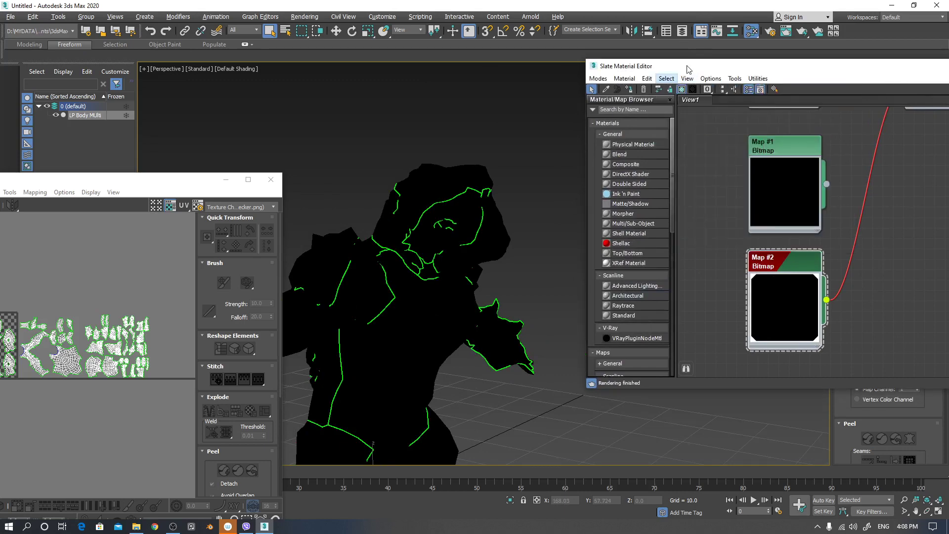
pyautogui.click(682, 89)
pyautogui.click(682, 90)
pyautogui.keyDown('alt'); pyautogui.moveTo(434, 366); pyautogui.dragTo(419, 368, button='middle'); pyautogui.keyUp('alt')
pyautogui.moveTo(819, 71); pyautogui.dragTo(605, 84)
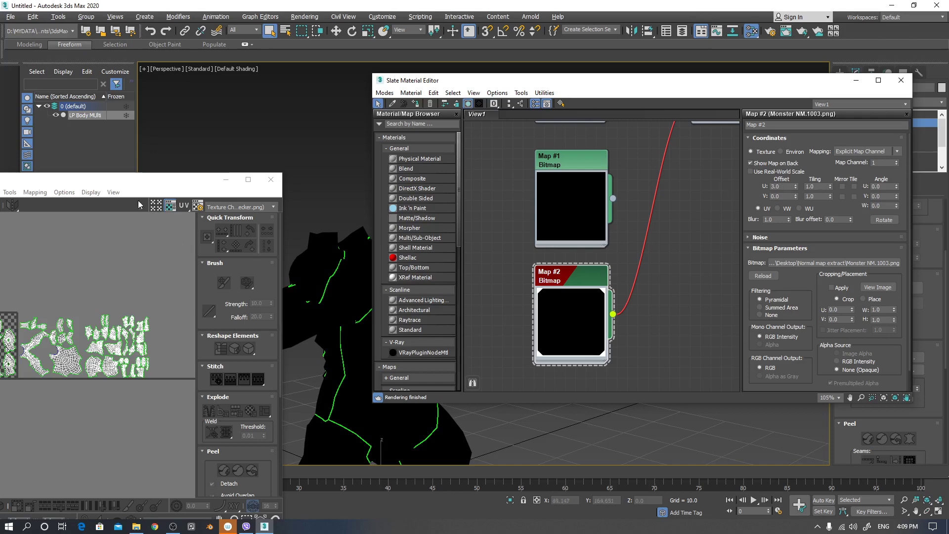
# - Compare the Monster NM.1003 image with the third tile in the UV layout and set the bitmap's U offset to 2.0
pyautogui.moveTo(151, 180); pyautogui.dragTo(176, 171)
pyautogui.moveTo(662, 303); pyautogui.dragTo(688, 327, button='middle')
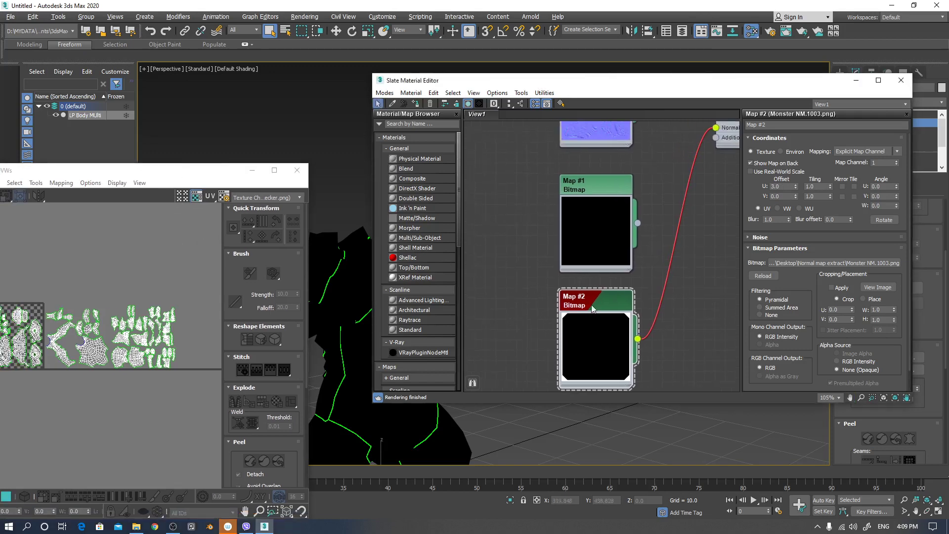
pyautogui.click(877, 287)
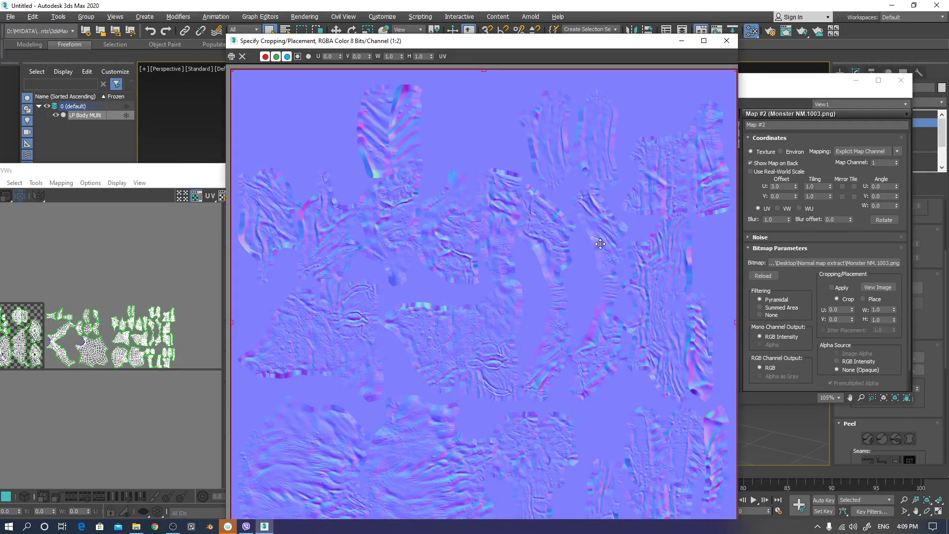
pyautogui.click(726, 40)
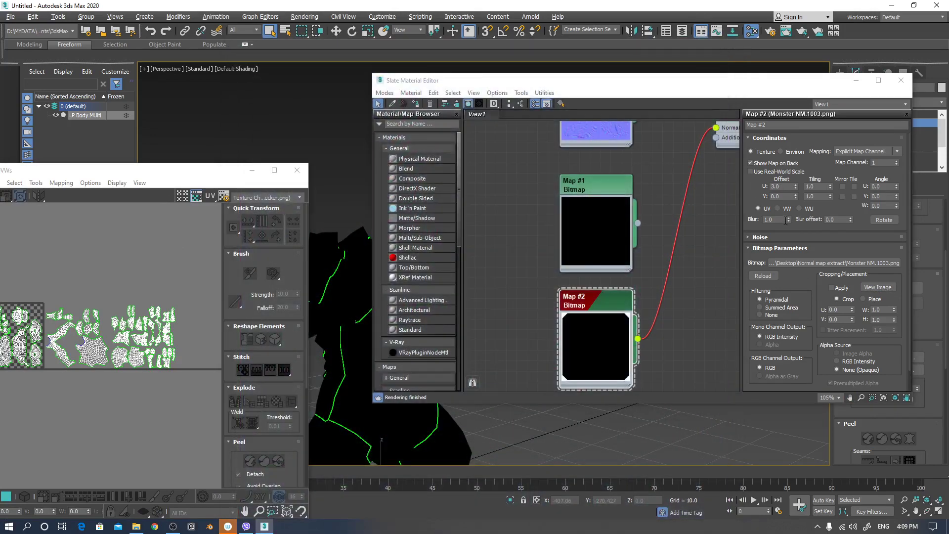
pyautogui.click(783, 187)
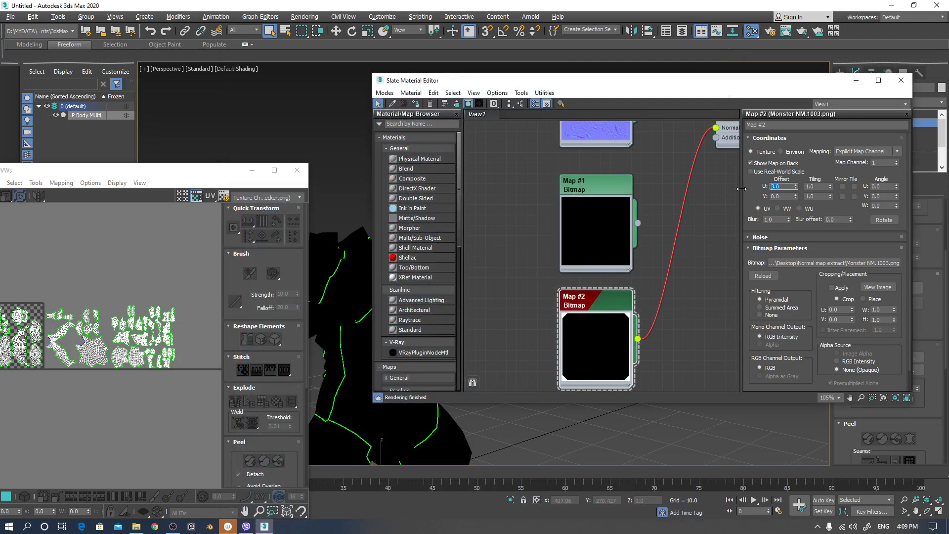
pyautogui.write('2')
pyautogui.press('Return')
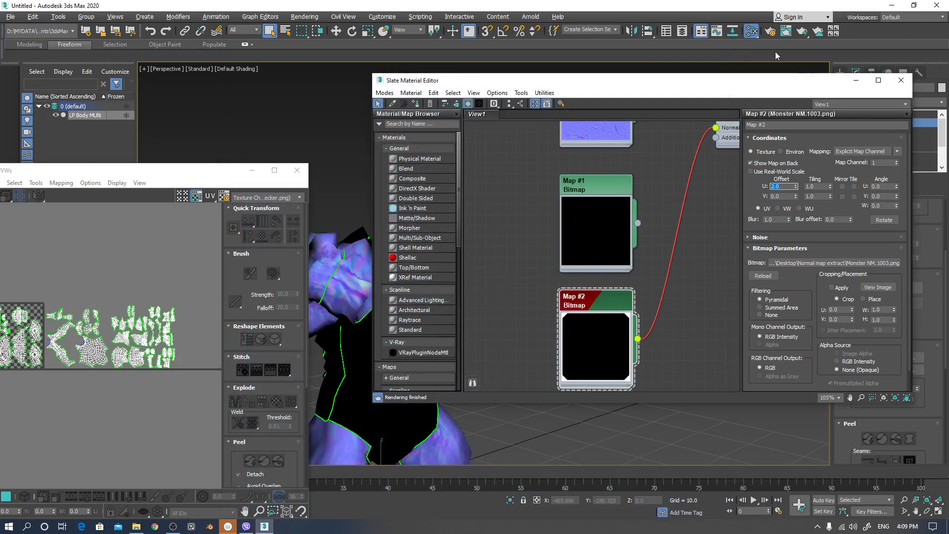
# - Inspect how the offset Monster NM.1003 texture fits the monster's arms and legs
pyautogui.moveTo(658, 180); pyautogui.dragTo(658, 244, button='middle')
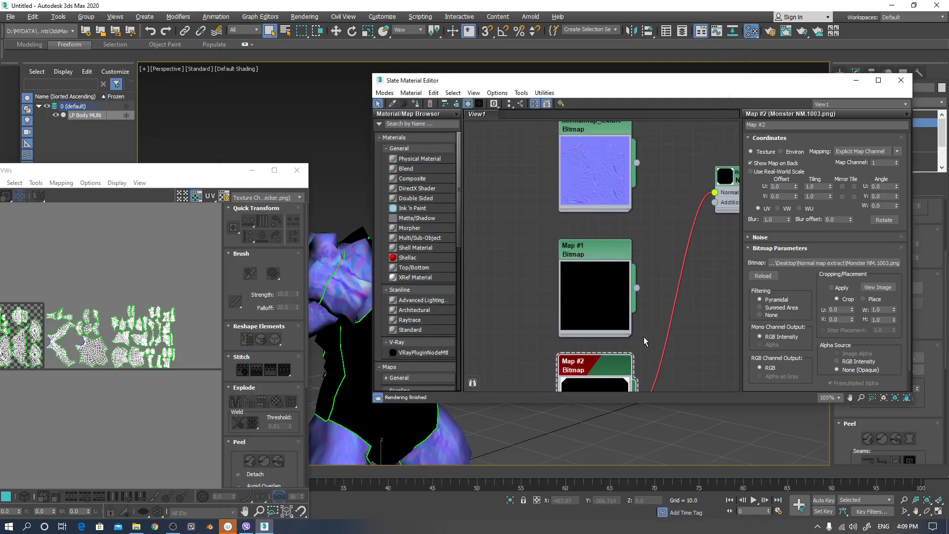
pyautogui.moveTo(606, 384); pyautogui.dragTo(618, 310, button='middle')
pyautogui.moveTo(576, 85); pyautogui.dragTo(730, 60)
pyautogui.keyDown('alt'); pyautogui.moveTo(457, 323); pyautogui.dragTo(418, 323, button='middle'); pyautogui.keyUp('alt')
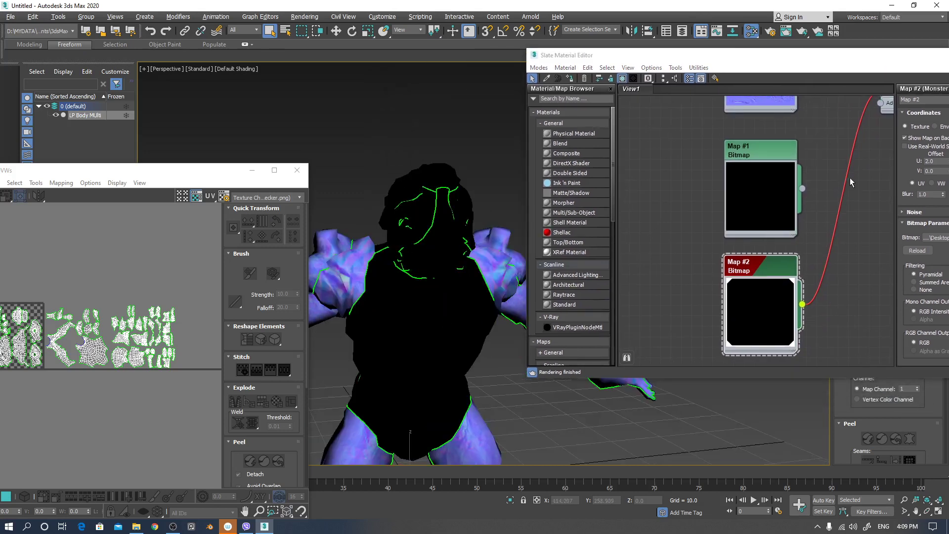
# - Review the parameters of the three normal map bitmaps in turn and examine the model around the head
pyautogui.moveTo(850, 182); pyautogui.dragTo(777, 282, button='middle')
pyautogui.doubleClick(687, 127)
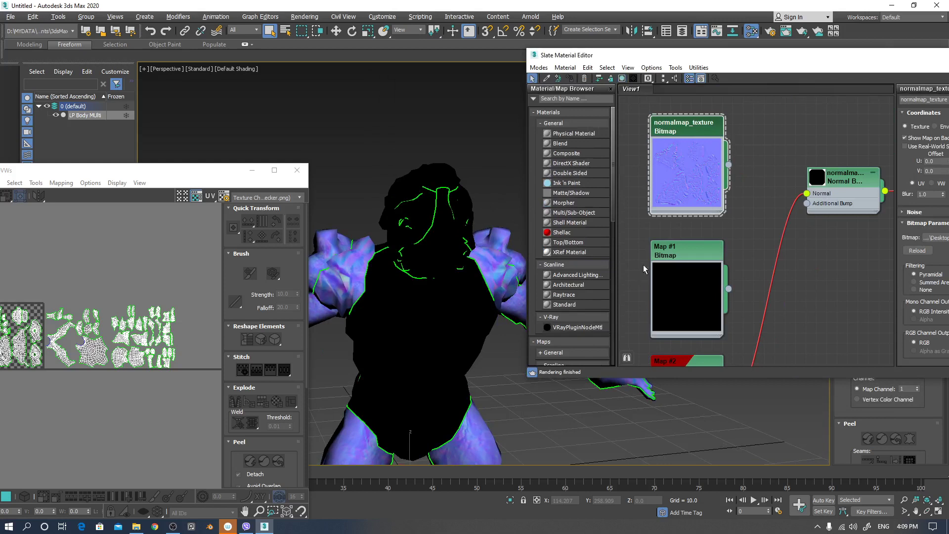
pyautogui.doubleClick(690, 248)
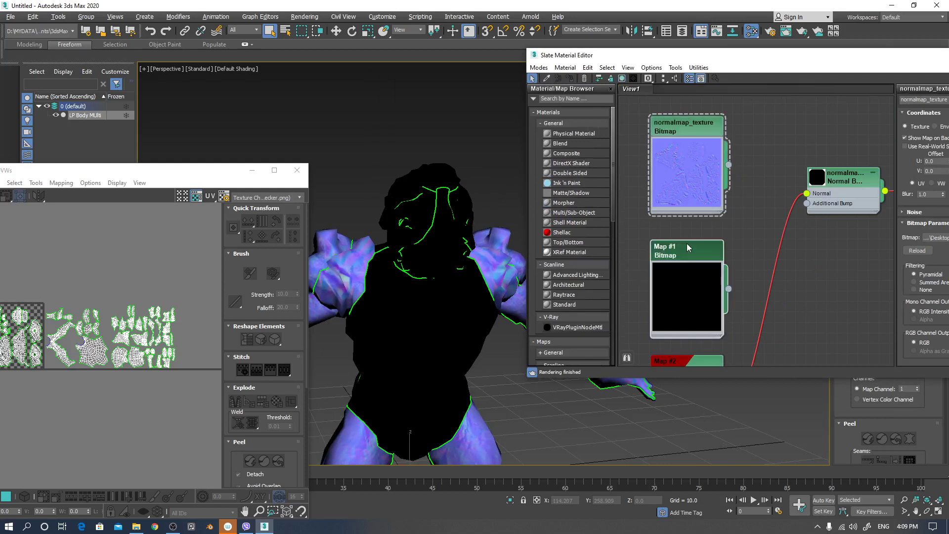
pyautogui.doubleClick(669, 357)
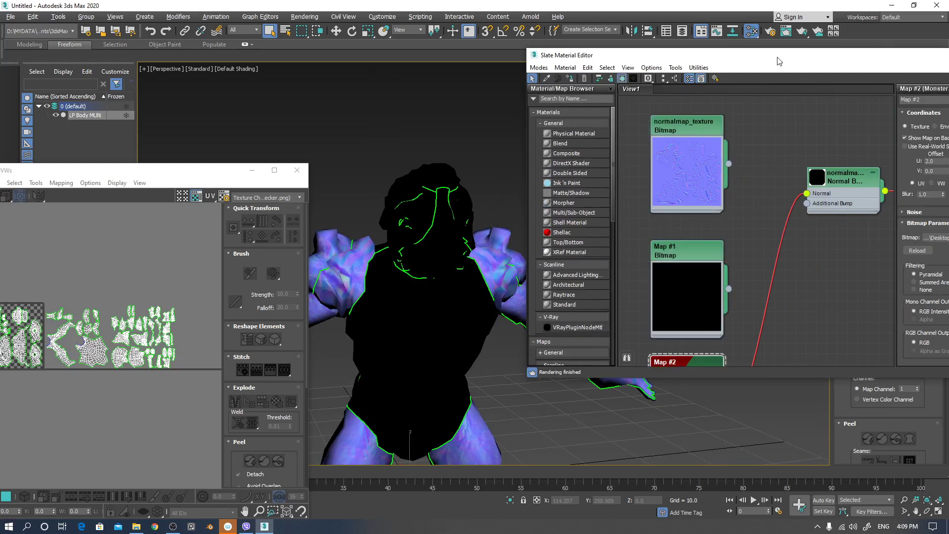
pyautogui.moveTo(779, 60); pyautogui.dragTo(777, 101)
pyautogui.scroll(5, 411, 272)
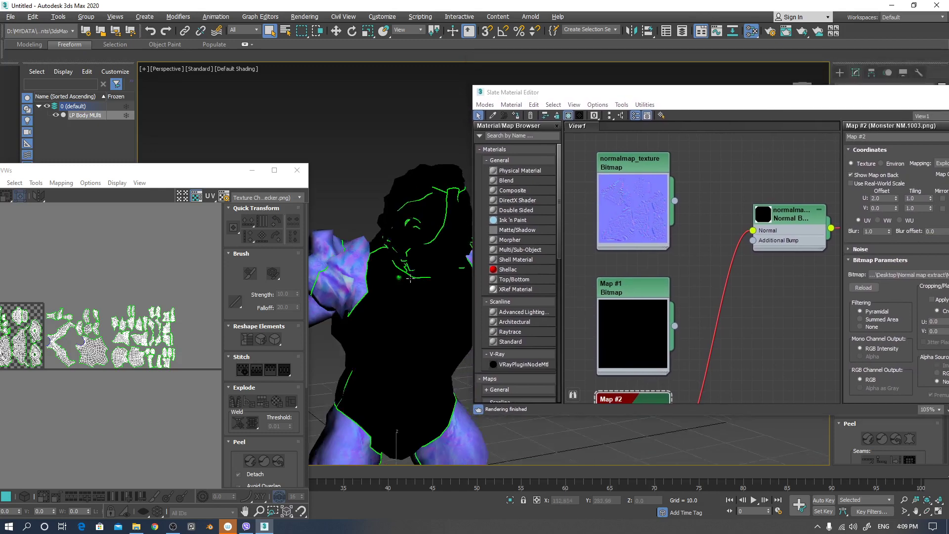
pyautogui.scroll(-2, 681, 290)
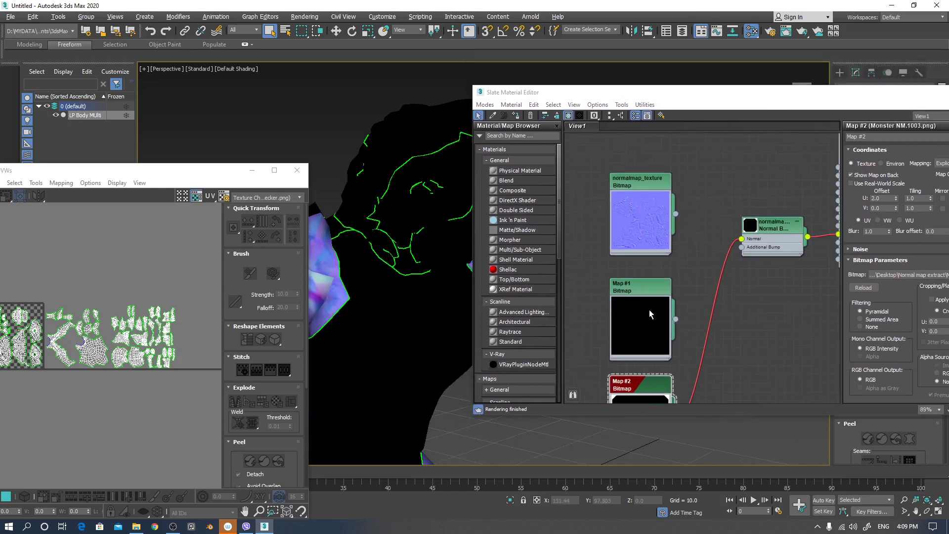
# - Move the three bitmap nodes farther away from the Normal Bump node to make room between them
pyautogui.moveTo(678, 293); pyautogui.dragTo(727, 272, button='middle')
pyautogui.scroll(1, 736, 220)
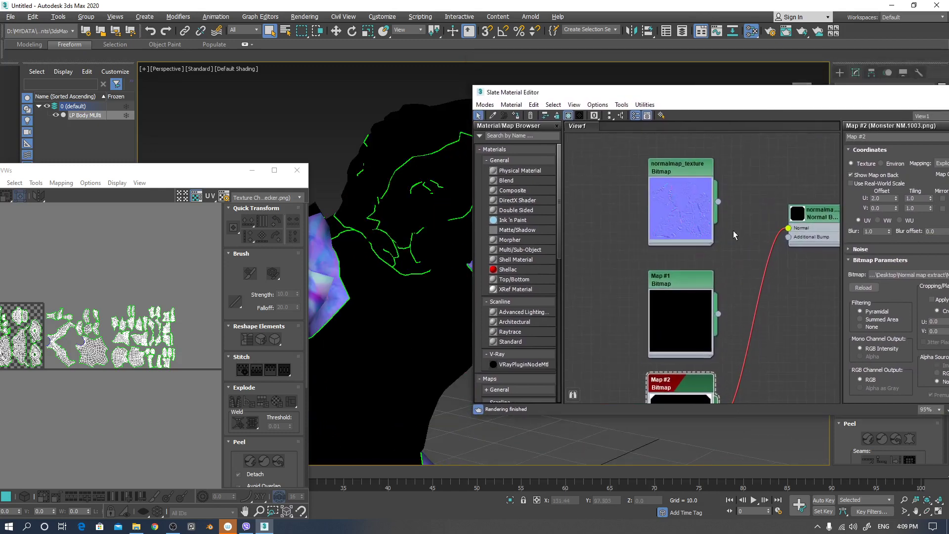
pyautogui.moveTo(684, 171); pyautogui.dragTo(591, 159)
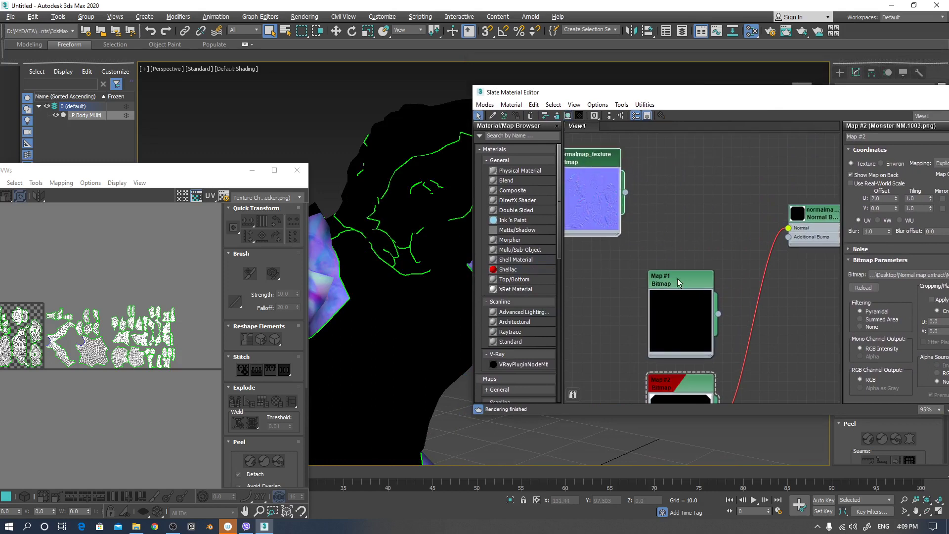
pyautogui.moveTo(677, 279); pyautogui.dragTo(576, 269)
pyautogui.moveTo(686, 291); pyautogui.dragTo(756, 254, button='middle')
pyautogui.moveTo(757, 348); pyautogui.dragTo(656, 346)
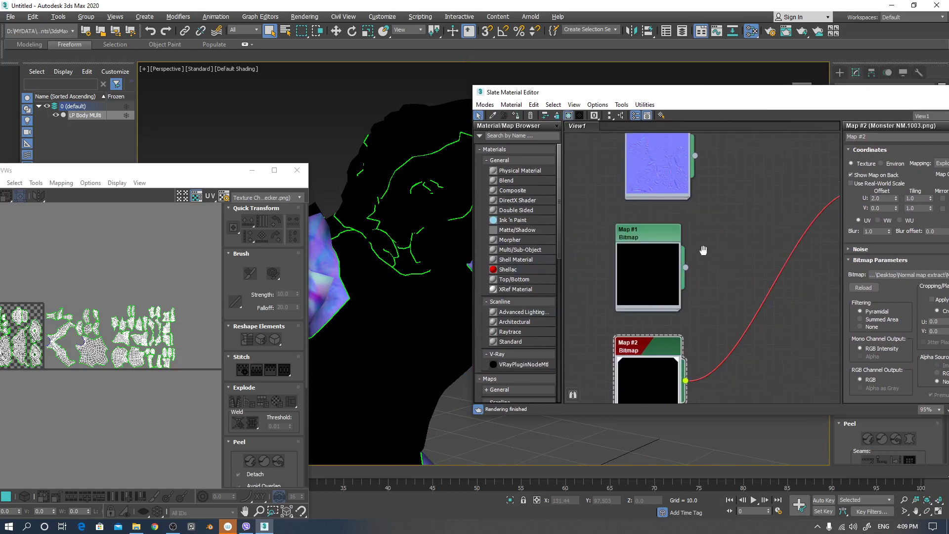
pyautogui.moveTo(703, 251); pyautogui.dragTo(598, 302, button='middle')
pyautogui.moveTo(791, 235); pyautogui.dragTo(799, 236)
pyautogui.moveTo(695, 254); pyautogui.dragTo(778, 264, button='middle')
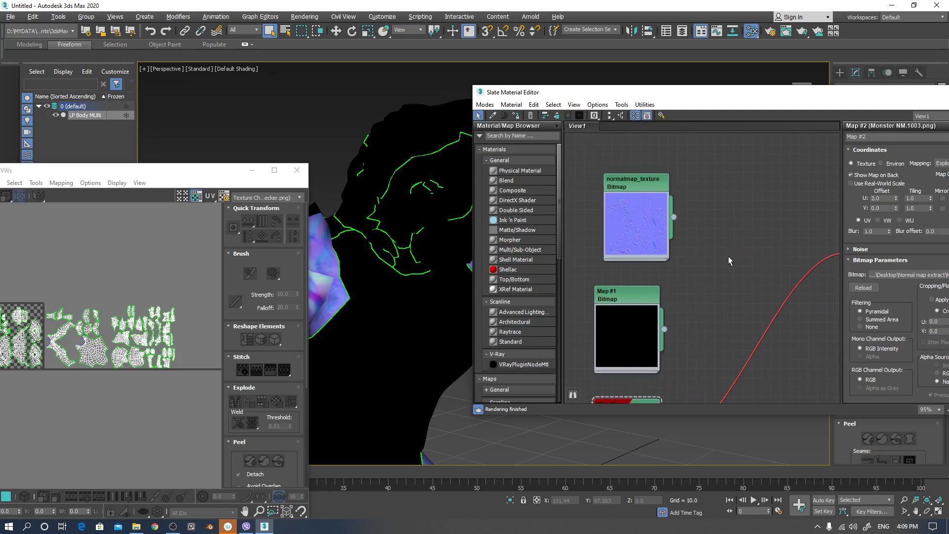
# - Add a Composite map node in the open space between the bitmap nodes and the Normal Bump node
pyautogui.click(705, 252)
pyautogui.rightClick(723, 224)
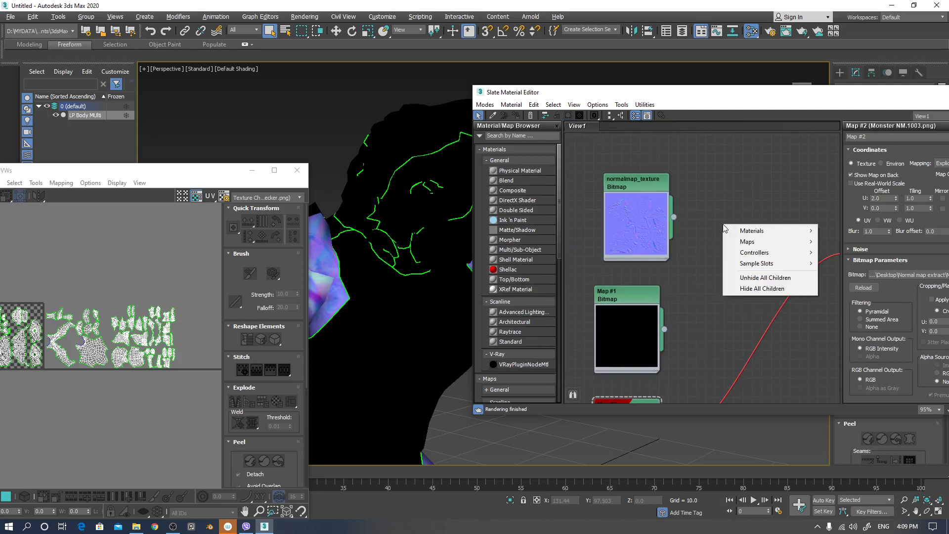
pyautogui.moveTo(751, 232)
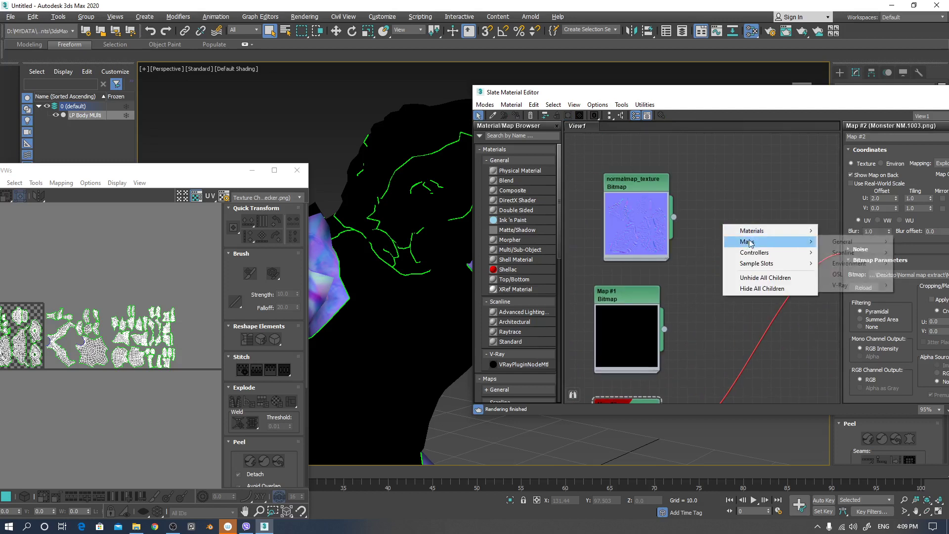
pyautogui.moveTo(870, 244)
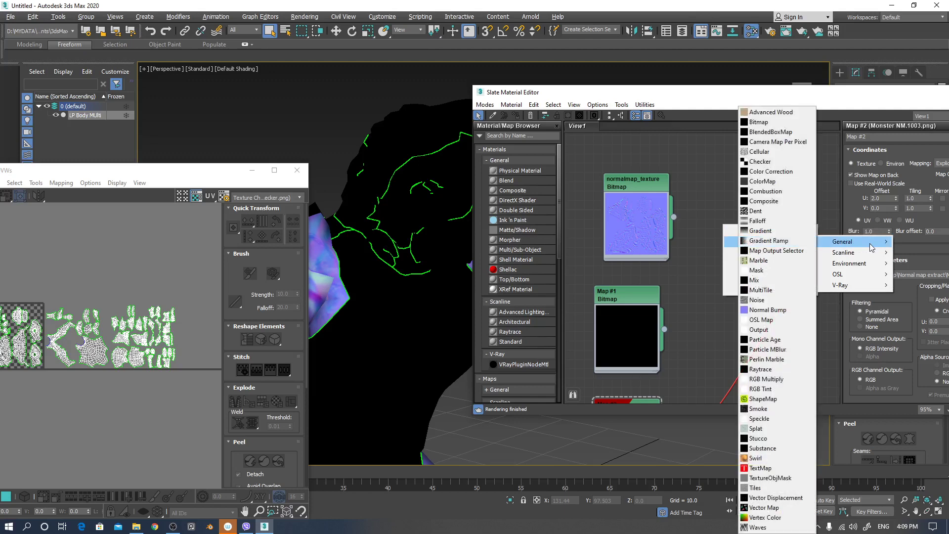
pyautogui.click(785, 201)
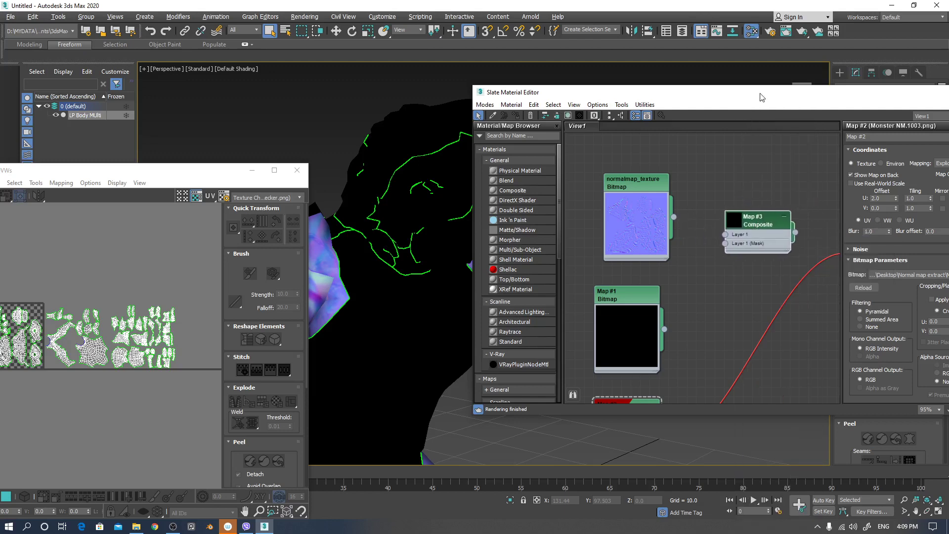
# - Open the Composite map's parameters and add two more layers for a total of three
pyautogui.moveTo(761, 97); pyautogui.dragTo(529, 97)
pyautogui.doubleClick(523, 220)
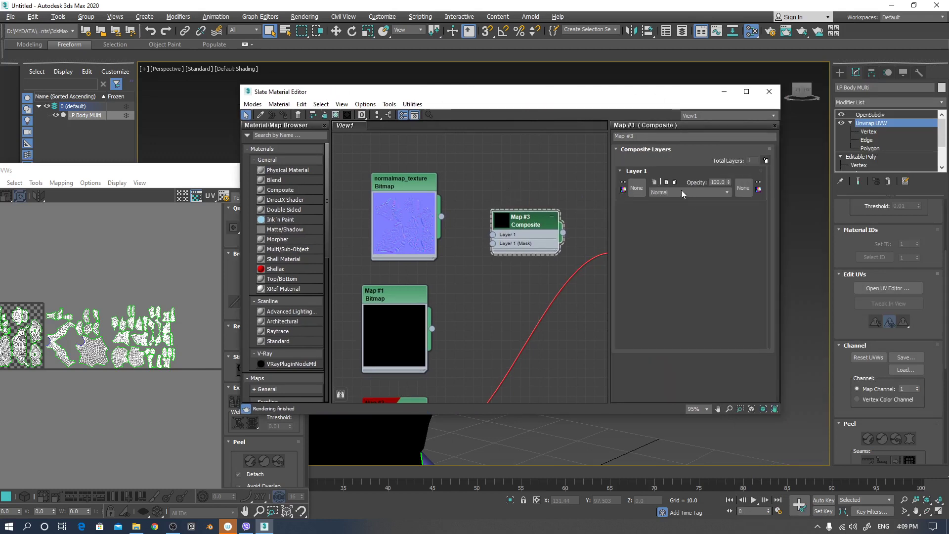
pyautogui.click(765, 161)
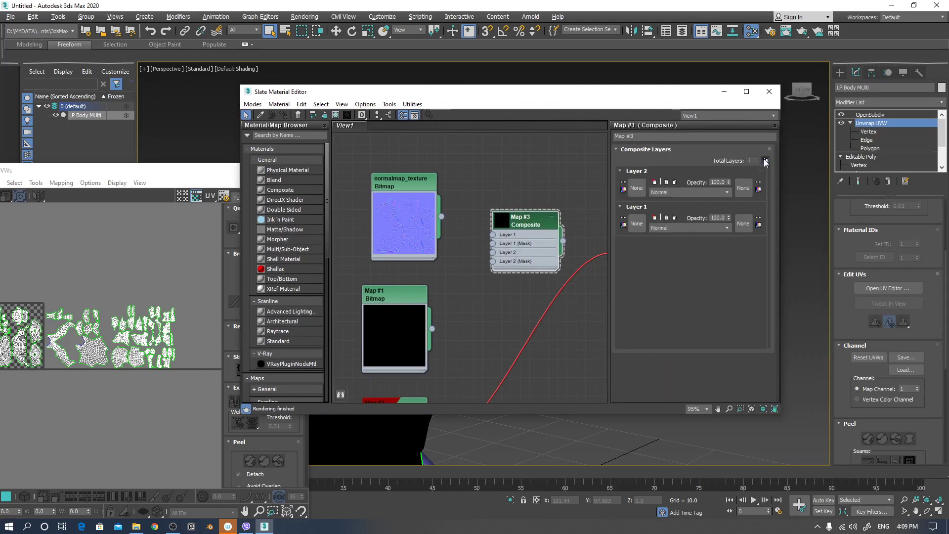
pyautogui.click(765, 161)
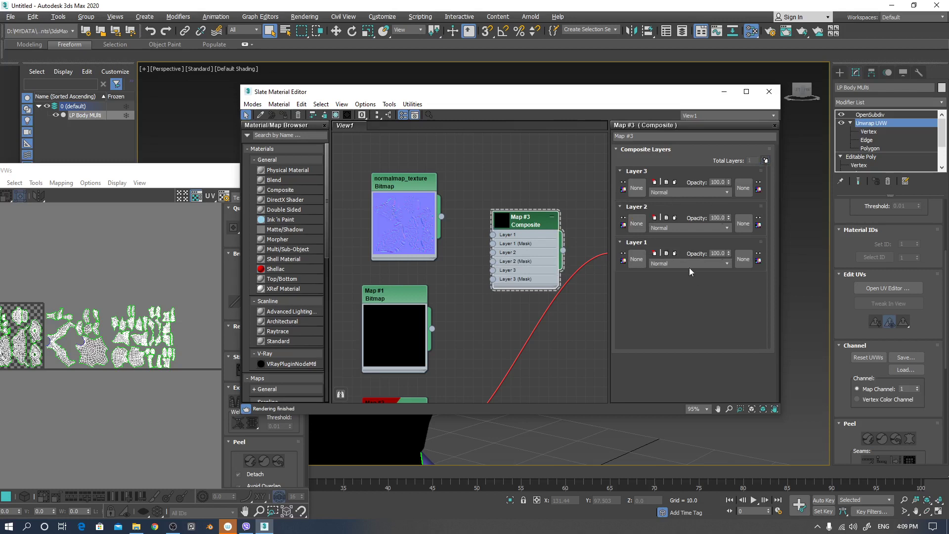
# - Set the blend mode of Composite Layer 2 and Layer 3 to Addition
pyautogui.click(675, 227)
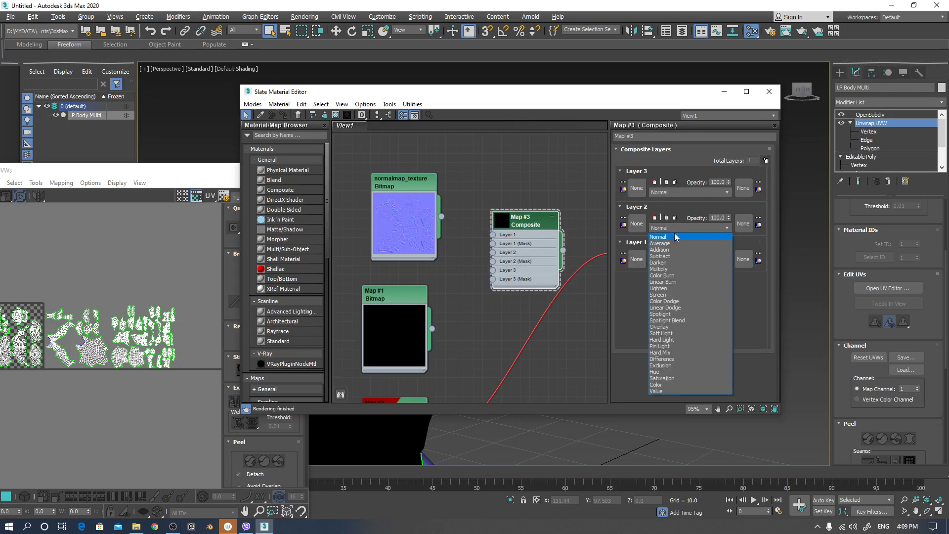
pyautogui.click(646, 336)
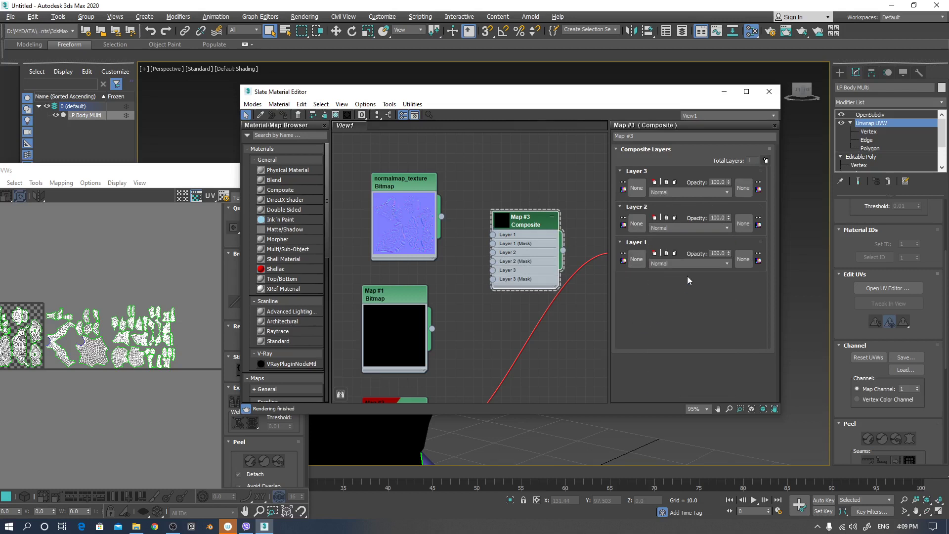
pyautogui.click(679, 227)
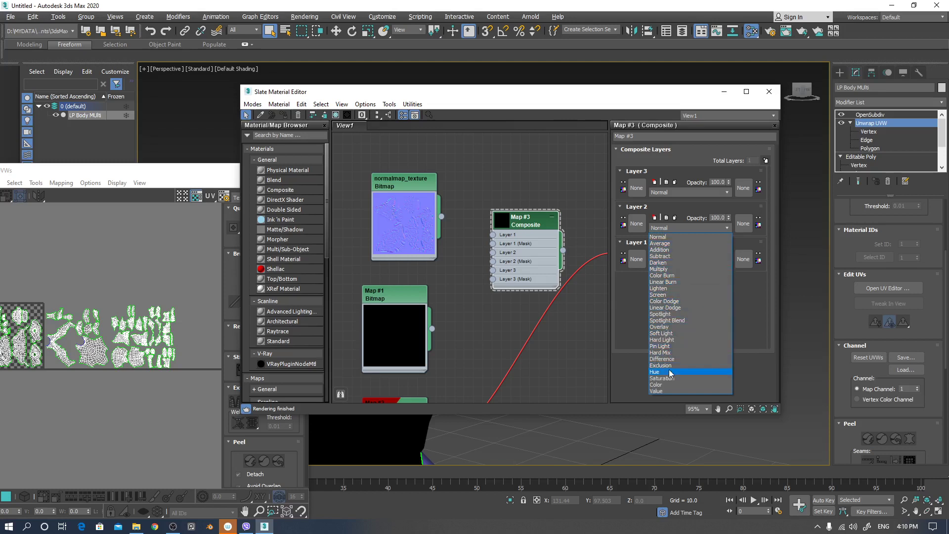
pyautogui.click(664, 250)
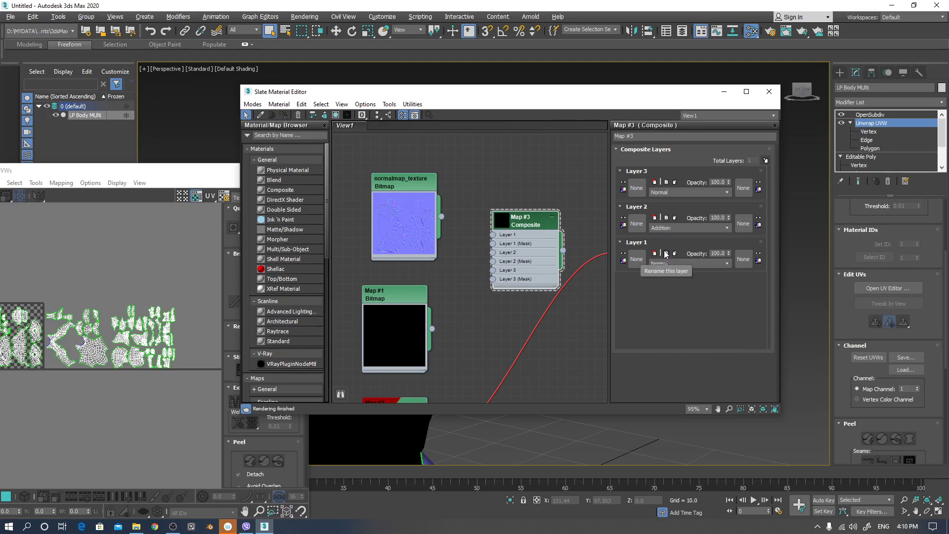
pyautogui.click(665, 193)
pyautogui.click(665, 214)
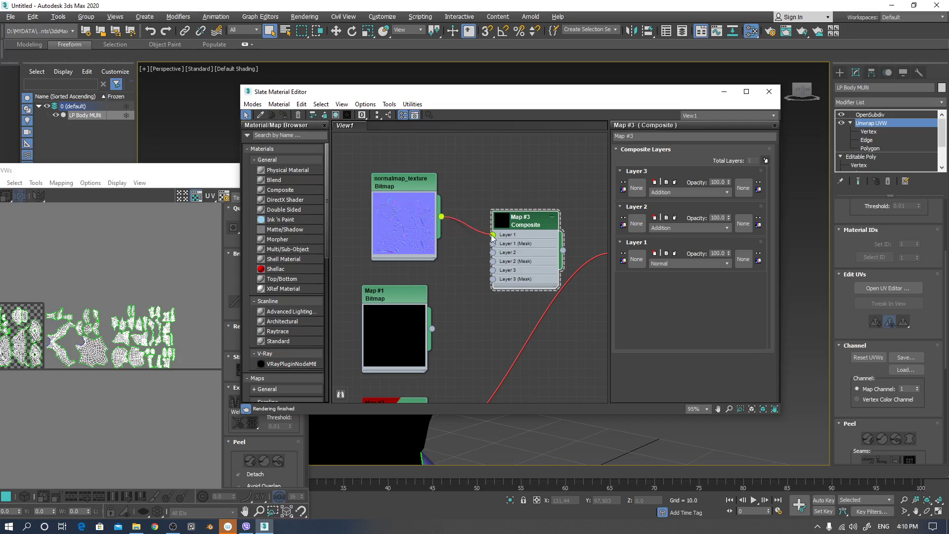
# - Connect the three normal map bitmaps to Layer 1, Layer 2 and Layer 3 of the Composite map in order
pyautogui.moveTo(491, 237); pyautogui.dragTo(493, 235)
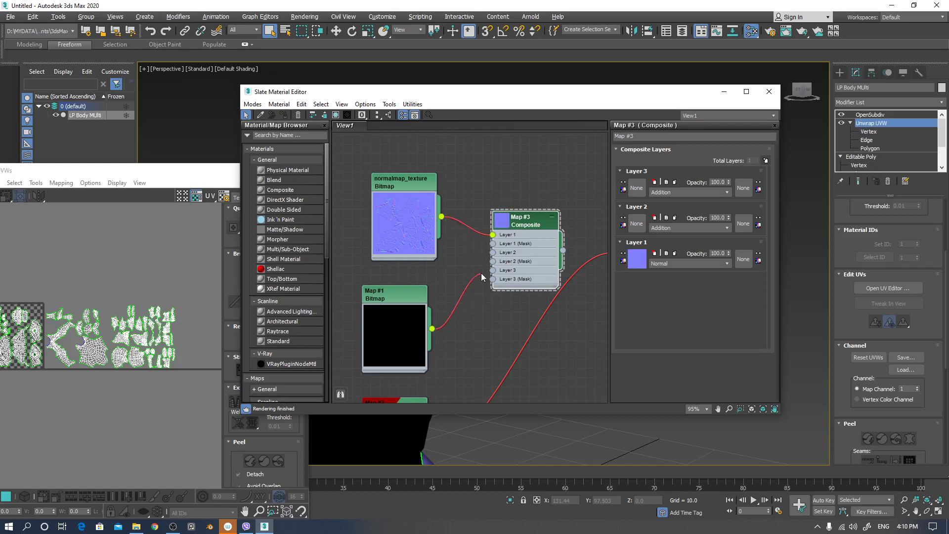
pyautogui.moveTo(481, 273); pyautogui.dragTo(493, 252)
pyautogui.moveTo(473, 328); pyautogui.dragTo(487, 271, button='middle')
pyautogui.moveTo(445, 384); pyautogui.dragTo(506, 213)
# - Connect the Composite map to the Normal input of the Normal Bump node and show the Composite map in the viewport
pyautogui.moveTo(497, 247); pyautogui.dragTo(462, 262, button='middle')
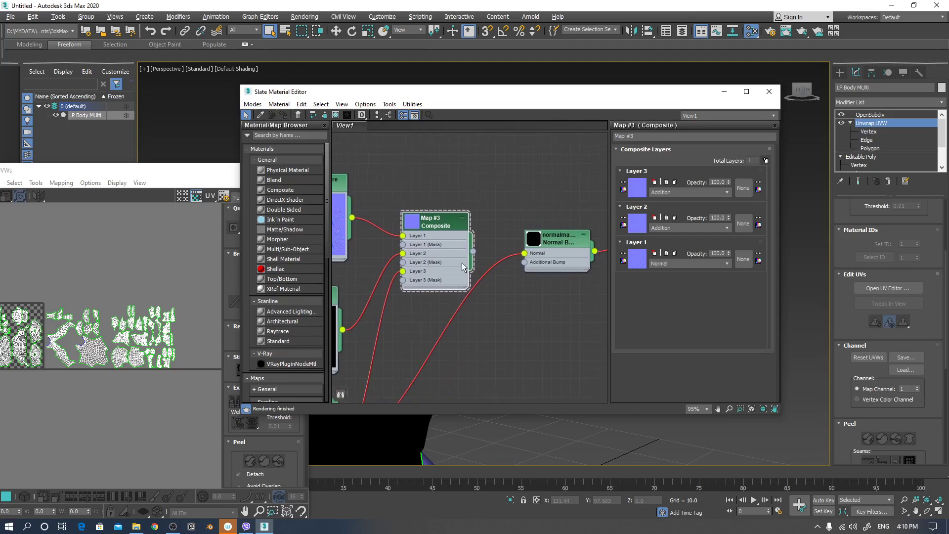
pyautogui.moveTo(473, 251); pyautogui.dragTo(524, 253)
pyautogui.moveTo(531, 100); pyautogui.dragTo(780, 113)
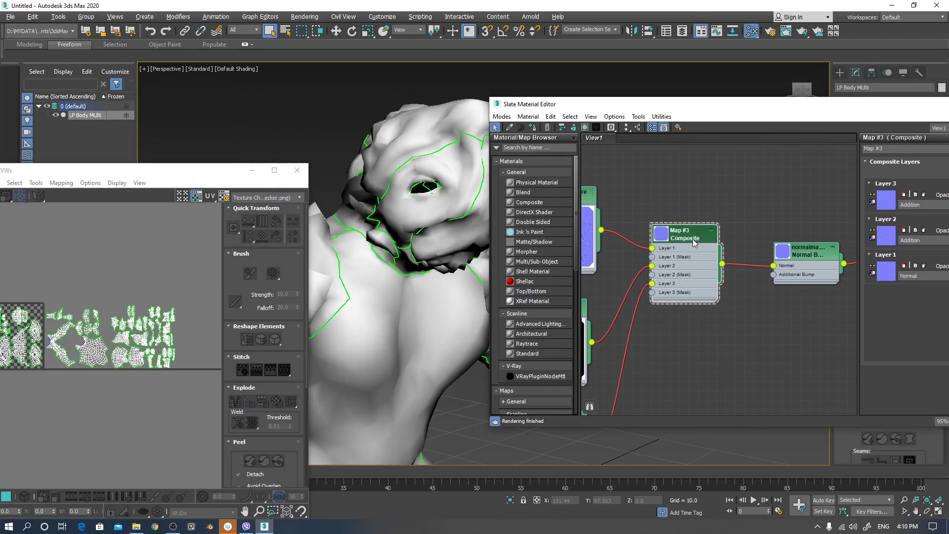
pyautogui.click(585, 128)
# - Examine the composite normal map on the monster's body, make a test render, and close the render window
pyautogui.scroll(-8, 366, 304)
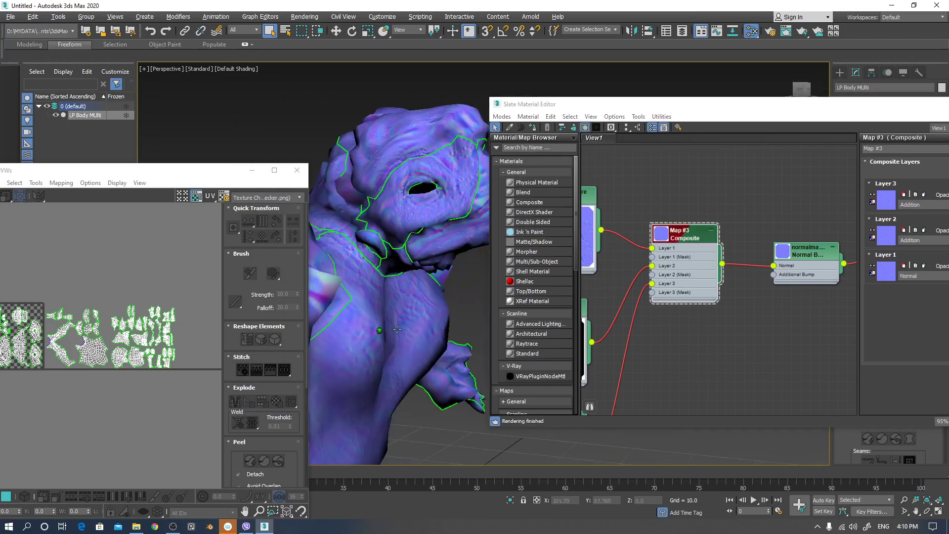
pyautogui.keyDown('alt'); pyautogui.moveTo(398, 329); pyautogui.dragTo(463, 327, button='middle'); pyautogui.keyUp('alt')
pyautogui.scroll(-5, 382, 378)
pyautogui.scroll(2, 465, 318)
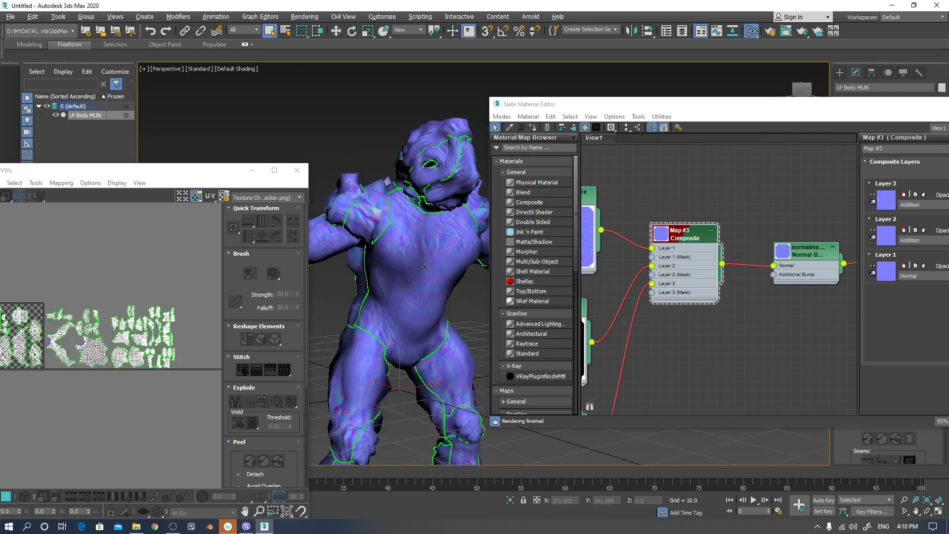
pyautogui.click(786, 30)
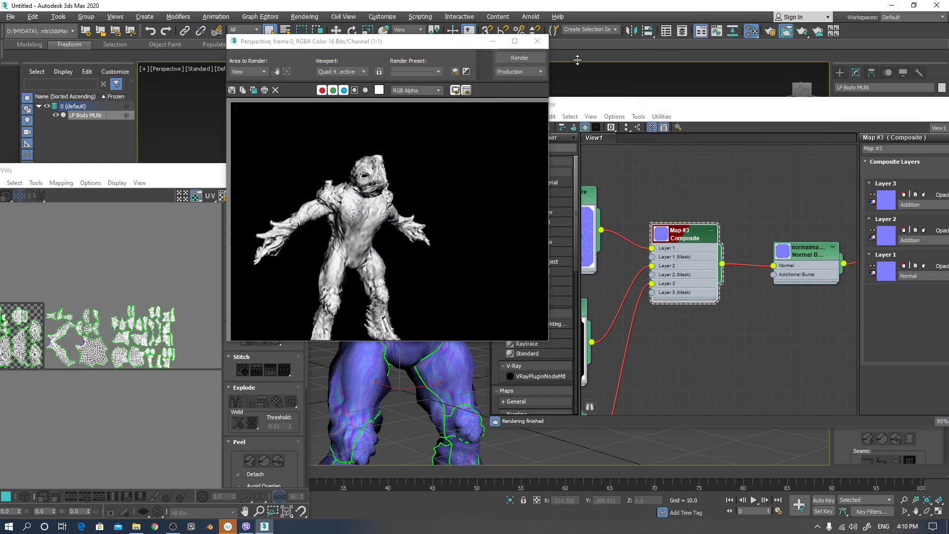
pyautogui.click(537, 41)
# - Close the Slate Material Editor and select the OpenSubdiv modifier in the monster's modifier stack
pyautogui.moveTo(593, 104); pyautogui.dragTo(702, 217)
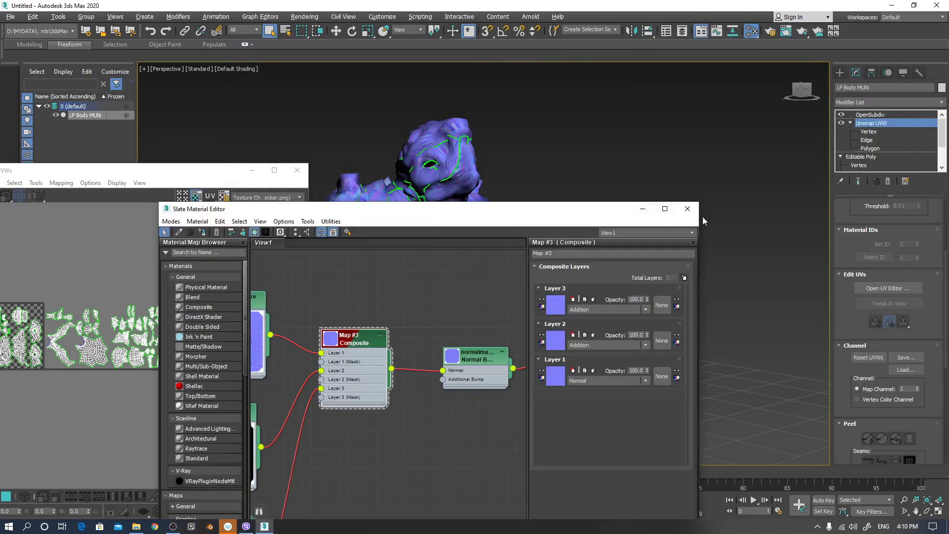
pyautogui.click(688, 208)
pyautogui.click(889, 114)
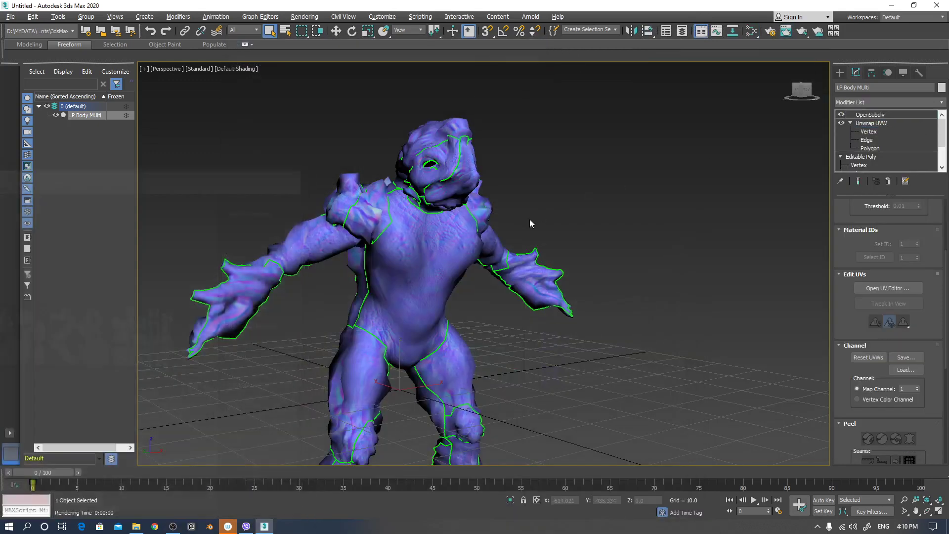
# - Inspect the composite normal map across the monster's torso, arms and legs without the UV seam display
pyautogui.keyDown('alt'); pyautogui.moveTo(530, 218); pyautogui.dragTo(528, 248, button='middle'); pyautogui.keyUp('alt')
pyautogui.scroll(5, 507, 324)
pyautogui.keyDown('alt'); pyautogui.moveTo(508, 324); pyautogui.dragTo(509, 341, button='middle'); pyautogui.keyUp('alt')
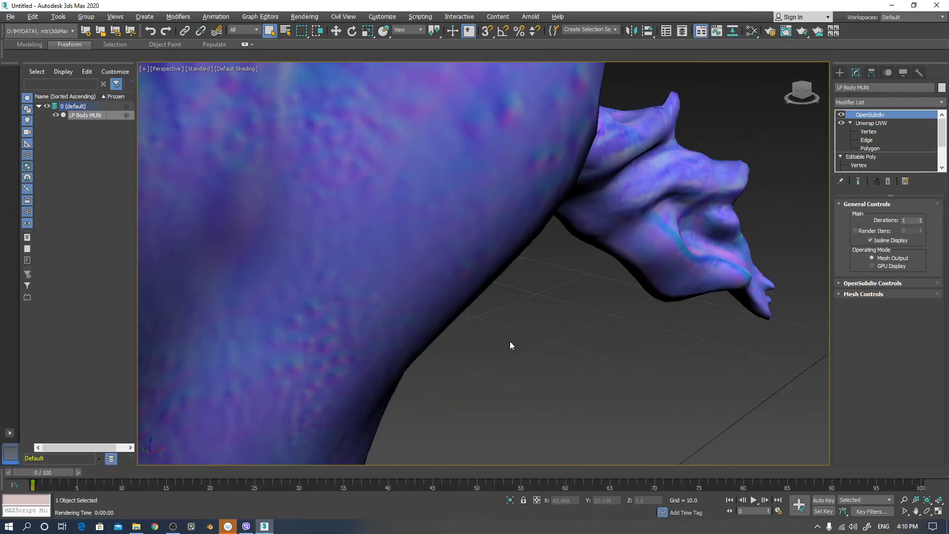
pyautogui.scroll(-8, 510, 345)
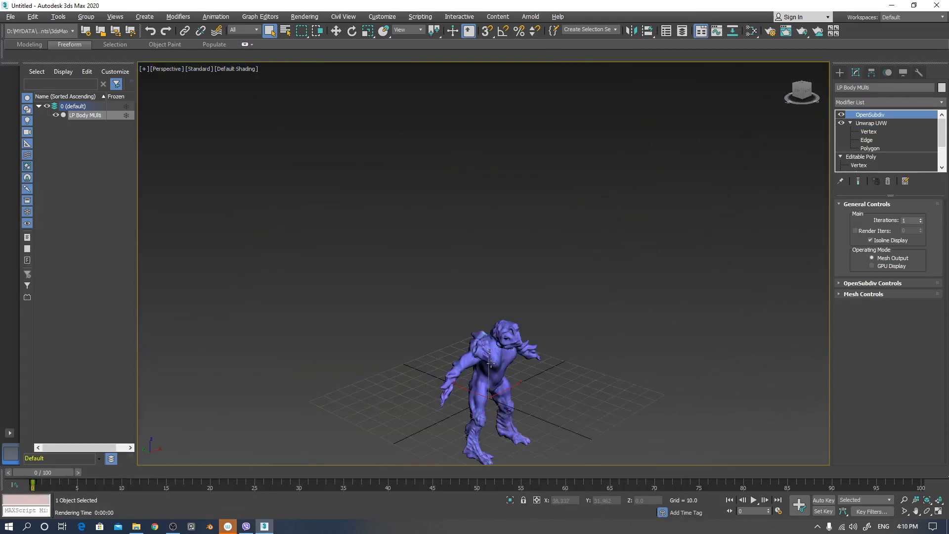
pyautogui.keyDown('alt'); pyautogui.moveTo(490, 364); pyautogui.dragTo(520, 291, button='middle'); pyautogui.keyUp('alt')
pyautogui.scroll(8, 522, 292)
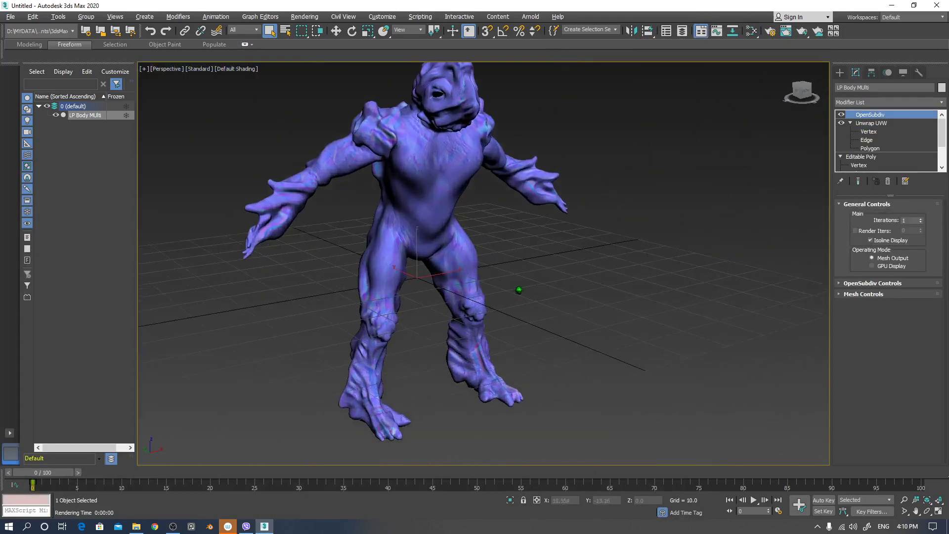
pyautogui.moveTo(508, 236); pyautogui.dragTo(529, 262, button='middle')
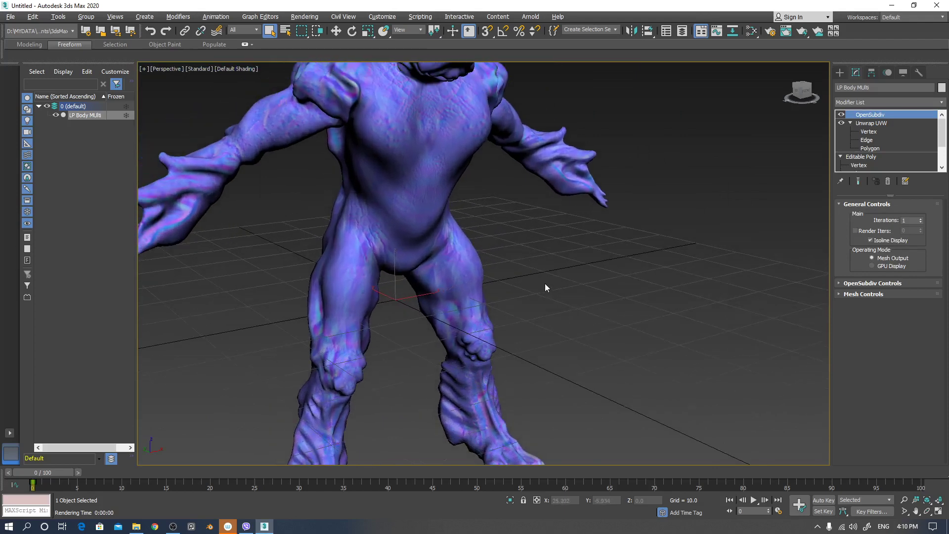
# - Reopen the material editor and set the Bump amount of the Baked NM material to 80
pyautogui.press('m')
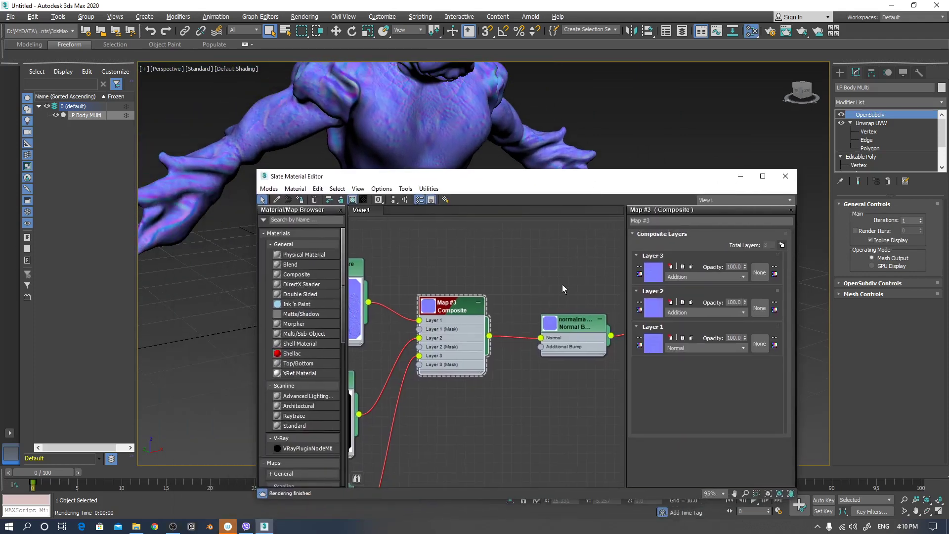
pyautogui.moveTo(563, 286); pyautogui.dragTo(364, 345, button='middle')
pyautogui.doubleClick(467, 249)
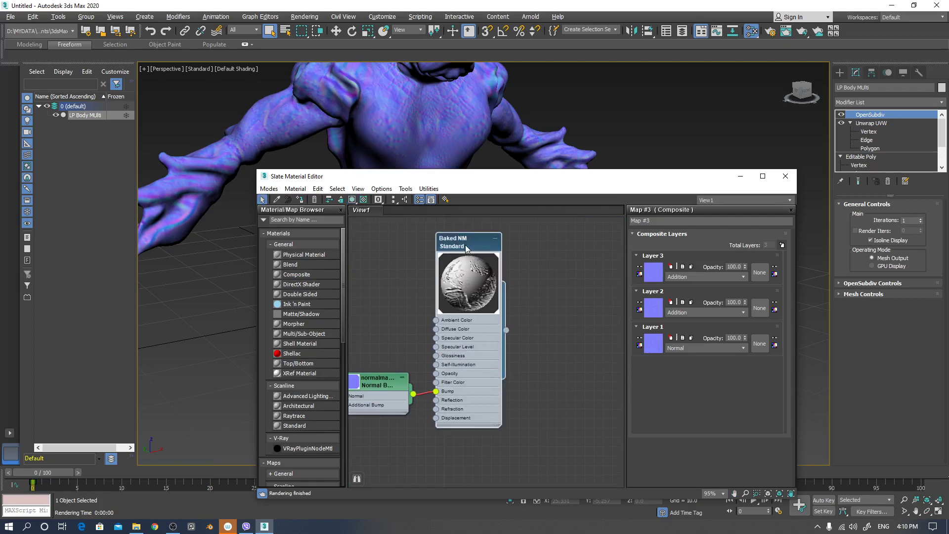
pyautogui.click(665, 397)
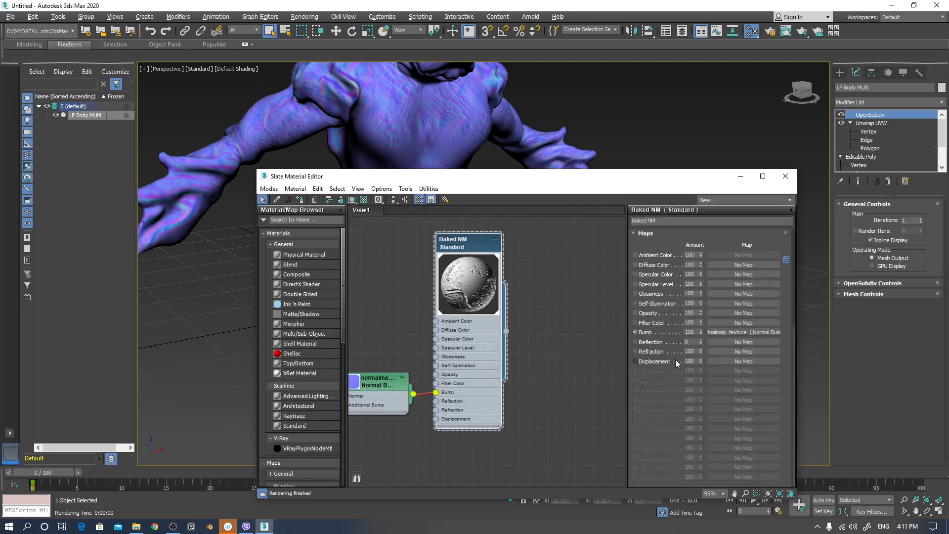
pyautogui.moveTo(694, 335); pyautogui.dragTo(663, 333)
pyautogui.moveTo(533, 186); pyautogui.dragTo(759, 236)
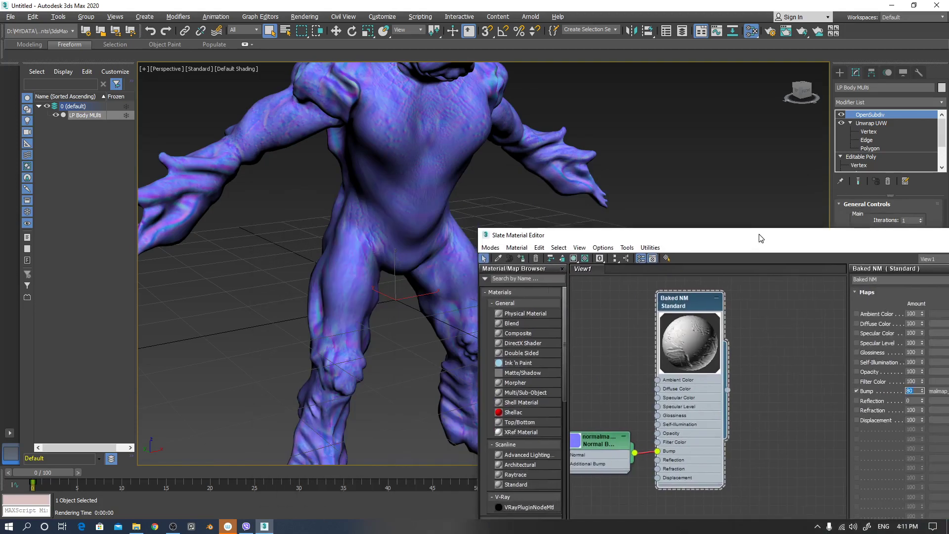
# - Render the monster's front view, check the bump detail on the chest up close, and close the render
pyautogui.keyDown('alt'); pyautogui.moveTo(376, 233); pyautogui.dragTo(370, 282, button='middle'); pyautogui.keyUp('alt')
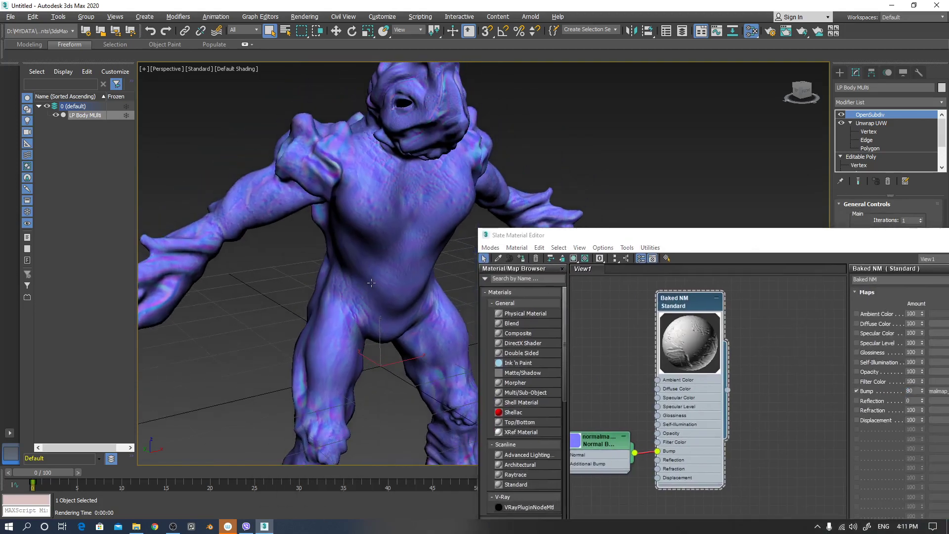
pyautogui.hotkey('shift', 'q')
pyautogui.scroll(1, 327, 195)
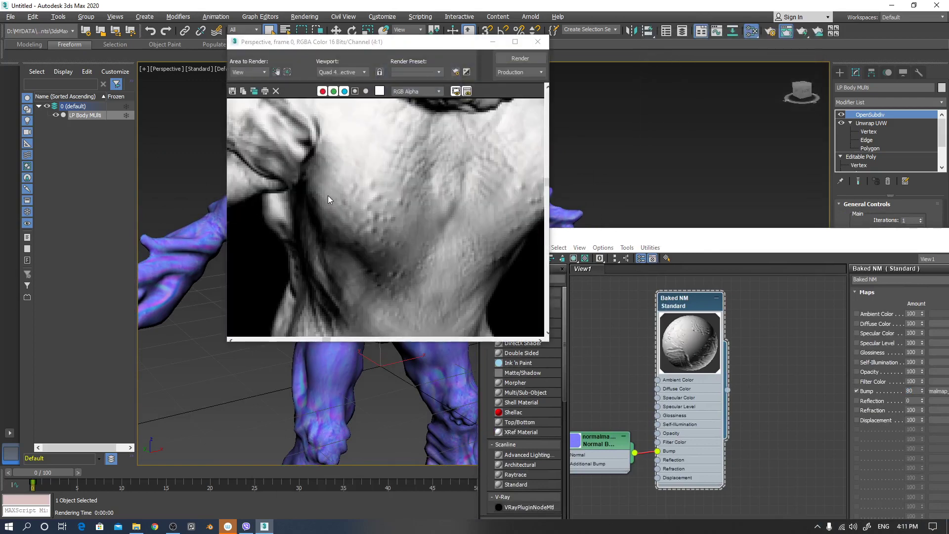
pyautogui.scroll(-1, 373, 193)
pyautogui.scroll(1, 349, 202)
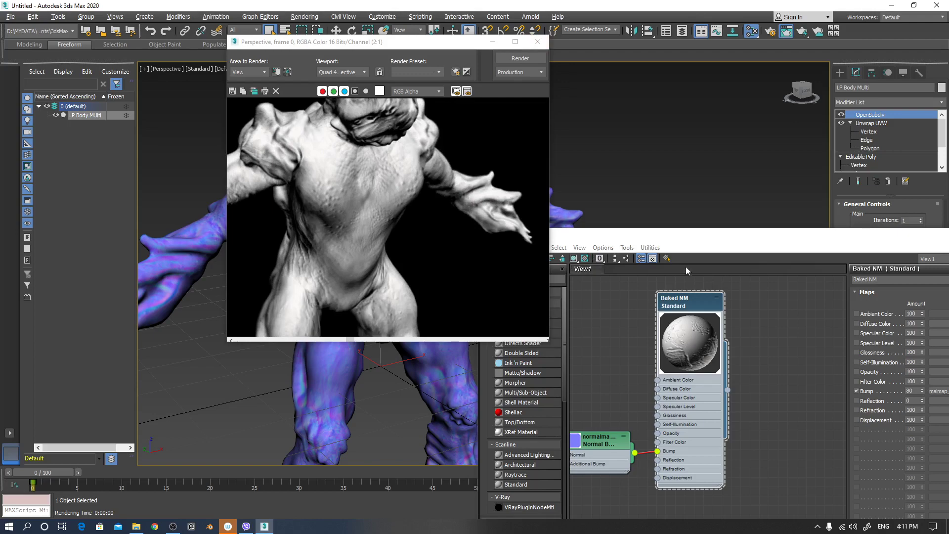
pyautogui.click(537, 42)
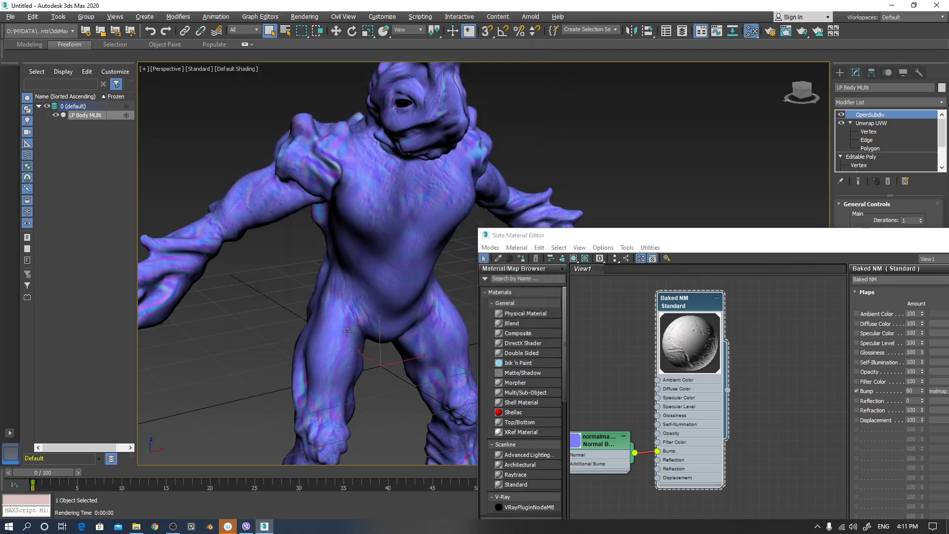
# - Render a close-up of the monster's hip and thigh to check the normal map detail there
pyautogui.keyDown('alt'); pyautogui.moveTo(384, 313); pyautogui.dragTo(434, 281, button='middle'); pyautogui.keyUp('alt')
pyautogui.scroll(2, 384, 313)
pyautogui.keyDown('alt'); pyautogui.moveTo(326, 306); pyautogui.dragTo(405, 327, button='middle'); pyautogui.keyUp('alt')
pyautogui.scroll(3, 392, 336)
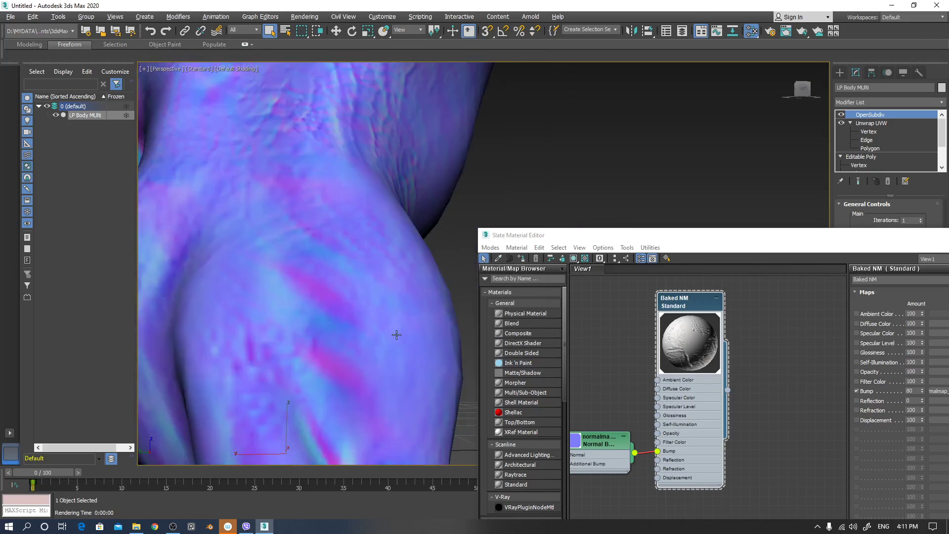
pyautogui.hotkey('shift', 'q')
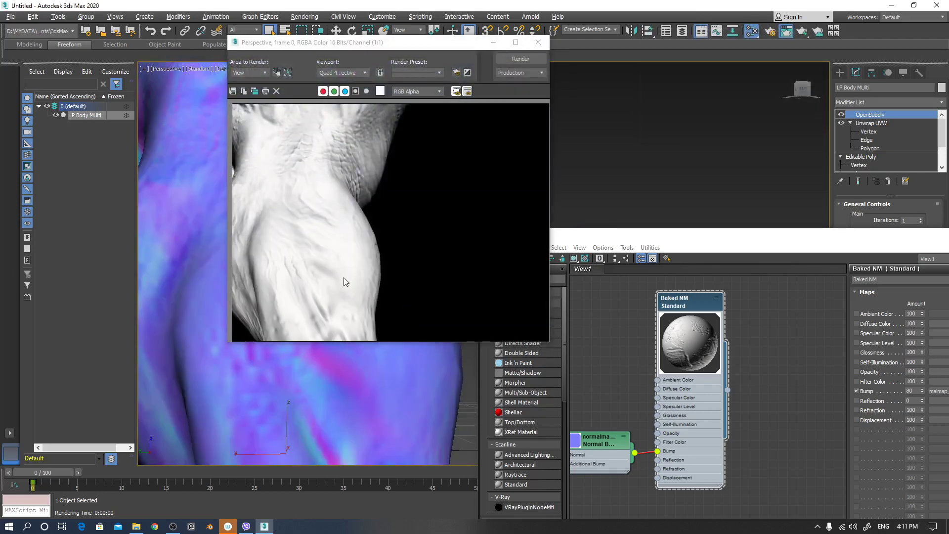
pyautogui.click(539, 41)
pyautogui.moveTo(418, 205)
pyautogui.keyDown('alt'); pyautogui.mouseDown(button='middle')
pyautogui.moveTo(370, 224)
pyautogui.moveTo(401, 219)
pyautogui.mouseUp(button='middle'); pyautogui.keyUp('alt')
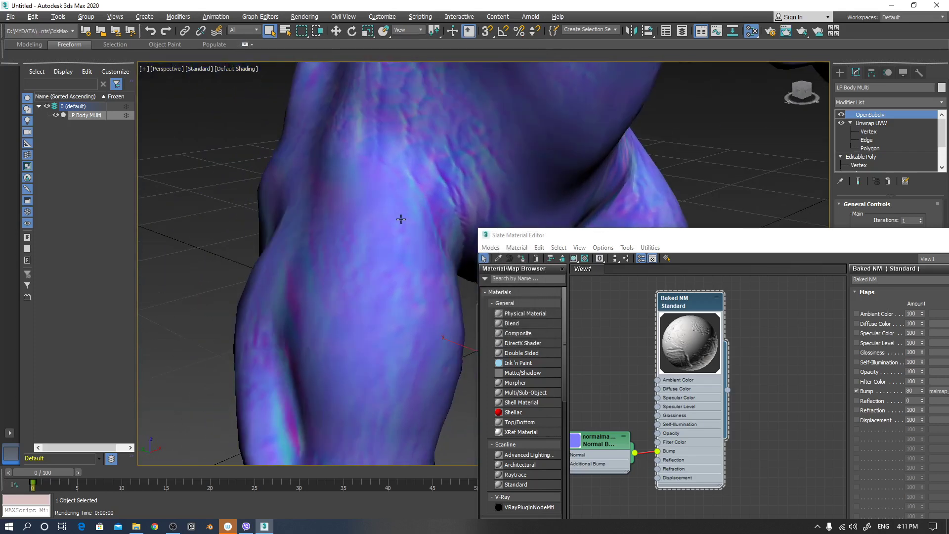
# - Render the upper thigh and groin area again, examine its skin detail up close, and close the render
pyautogui.hotkey('shift', 'q')
pyautogui.scroll(4, 341, 187)
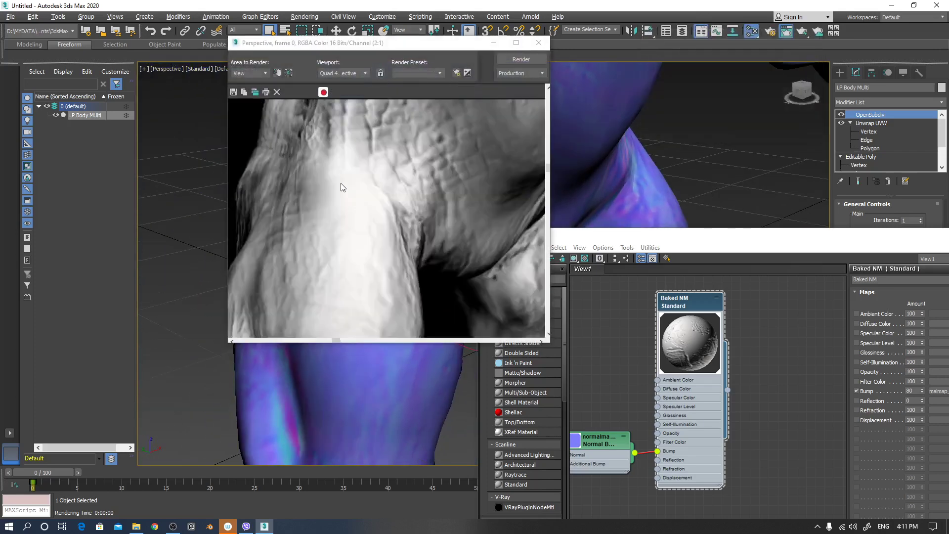
pyautogui.scroll(-2, 341, 187)
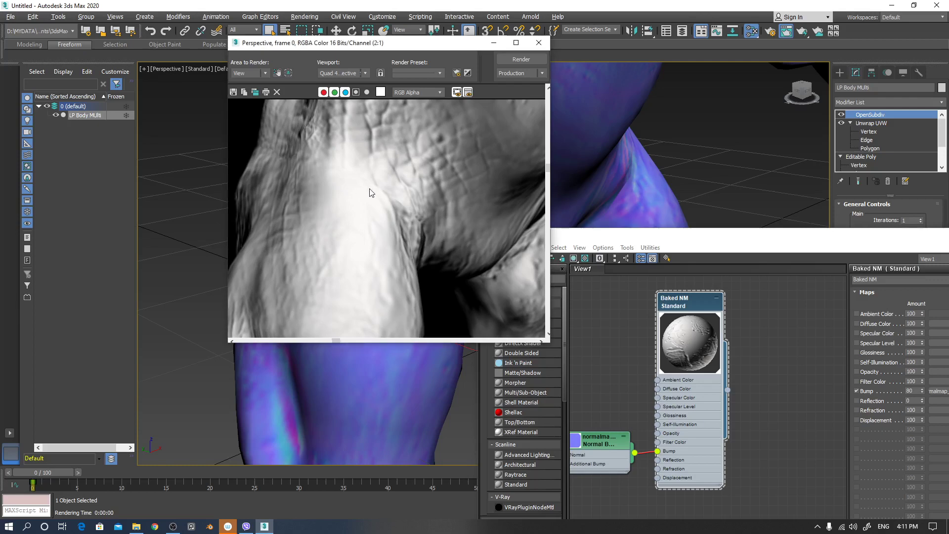
pyautogui.moveTo(370, 191); pyautogui.dragTo(341, 316, button='middle')
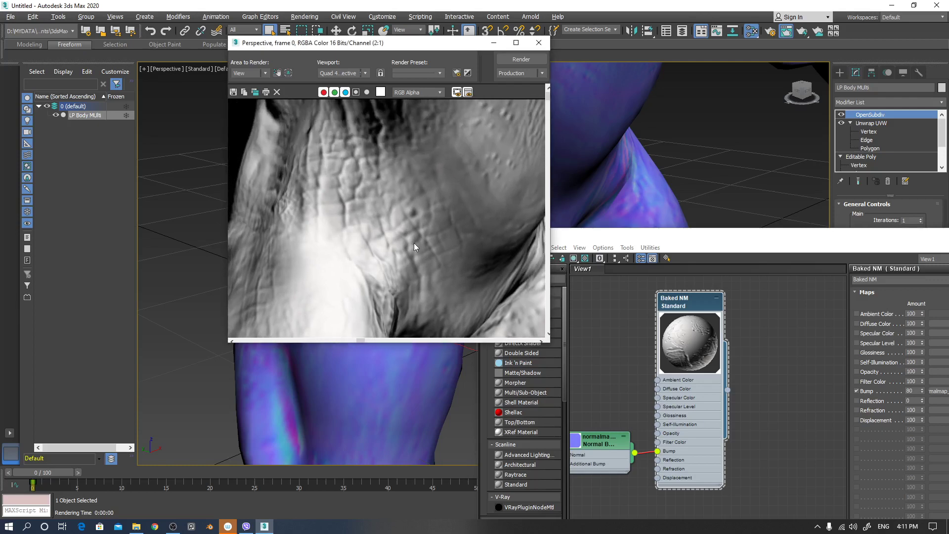
pyautogui.moveTo(621, 371); pyautogui.dragTo(737, 320, button='middle')
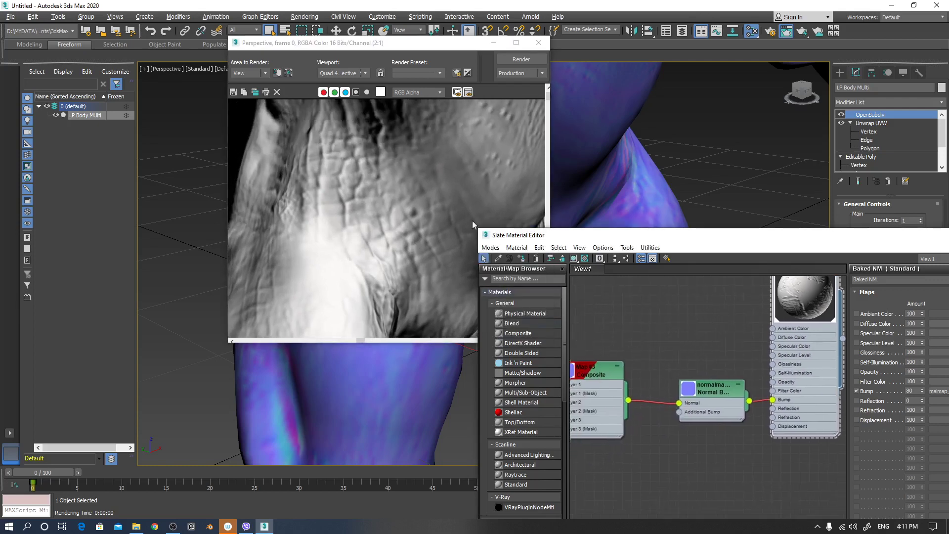
pyautogui.click(539, 42)
# - Render a close-up of the monster's leg from another angle to check the bump shading
pyautogui.scroll(-5, 378, 295)
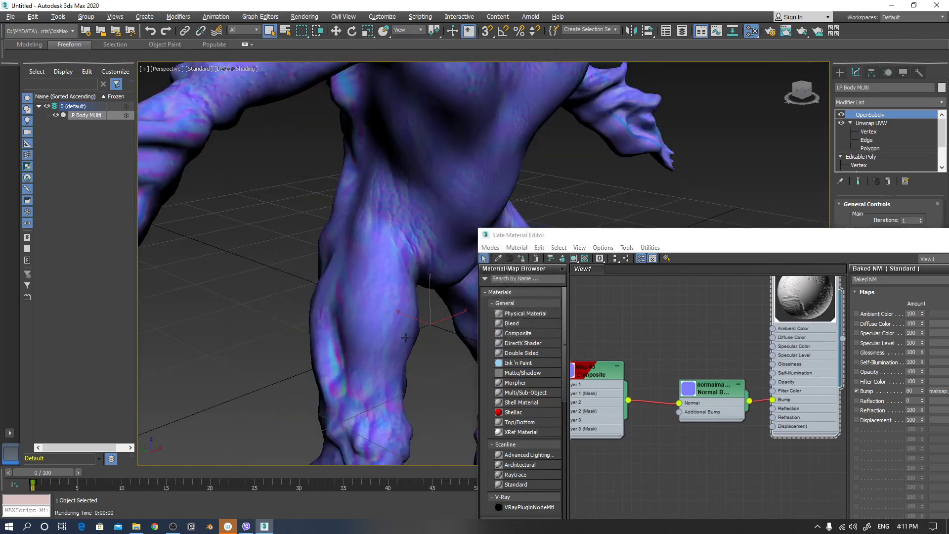
pyautogui.scroll(3, 359, 296)
pyautogui.moveTo(359, 295)
pyautogui.keyDown('alt'); pyautogui.mouseDown(button='middle')
pyautogui.moveTo(314, 351)
pyautogui.moveTo(330, 314)
pyautogui.mouseUp(button='middle'); pyautogui.keyUp('alt')
pyautogui.scroll(5, 330, 314)
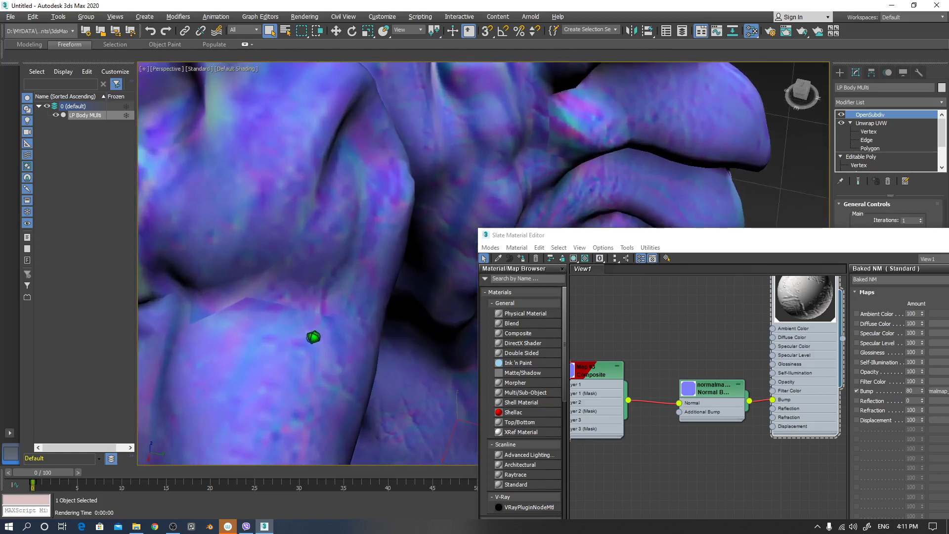
pyautogui.hotkey('shift', 'q')
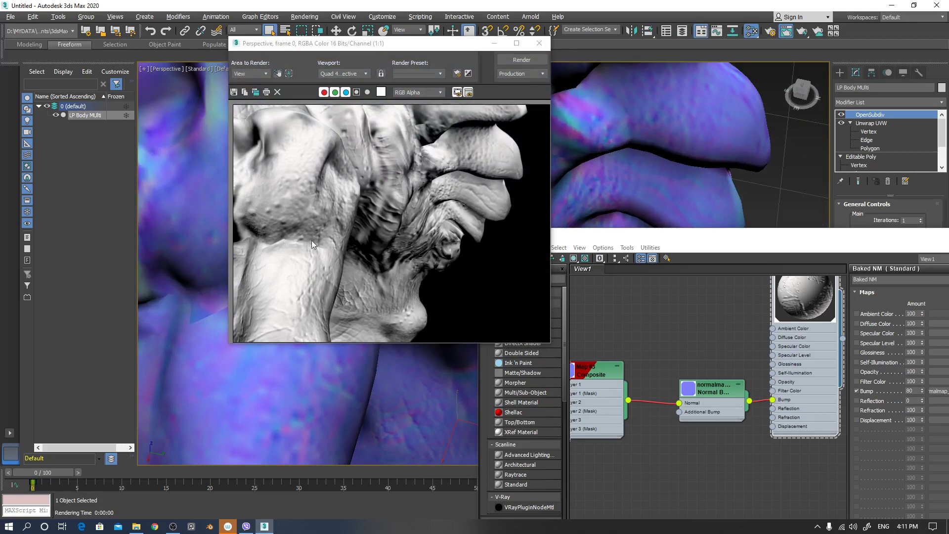
# - Enable Flip Green (Y) on the normalmap_texture Normal Bump, compare the re-rendered close-up, and close the render
pyautogui.moveTo(673, 335); pyautogui.dragTo(643, 340, button='middle')
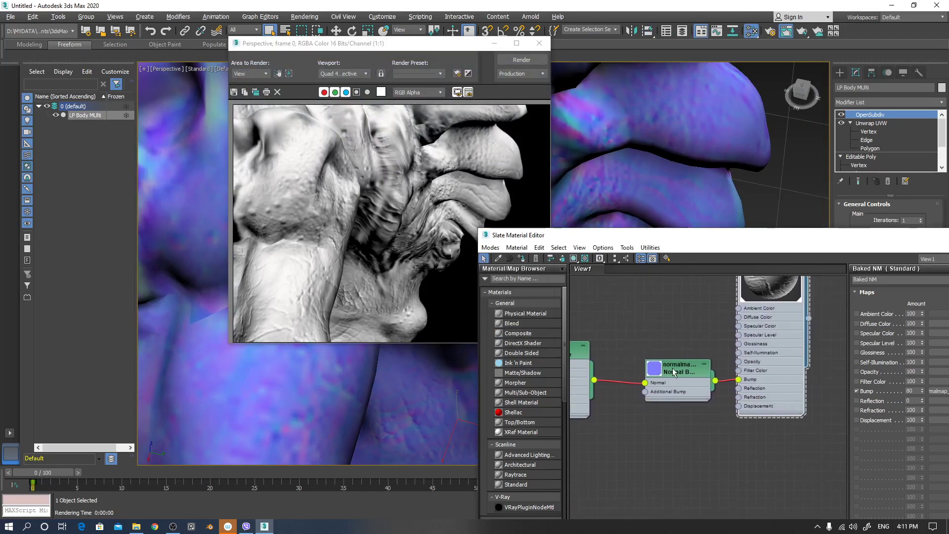
pyautogui.click(676, 371)
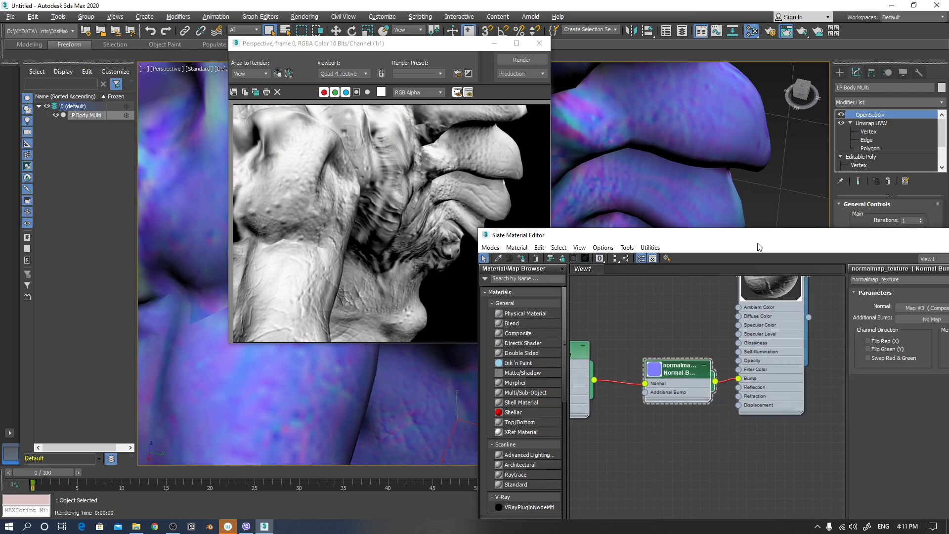
pyautogui.moveTo(725, 244); pyautogui.dragTo(239, 317)
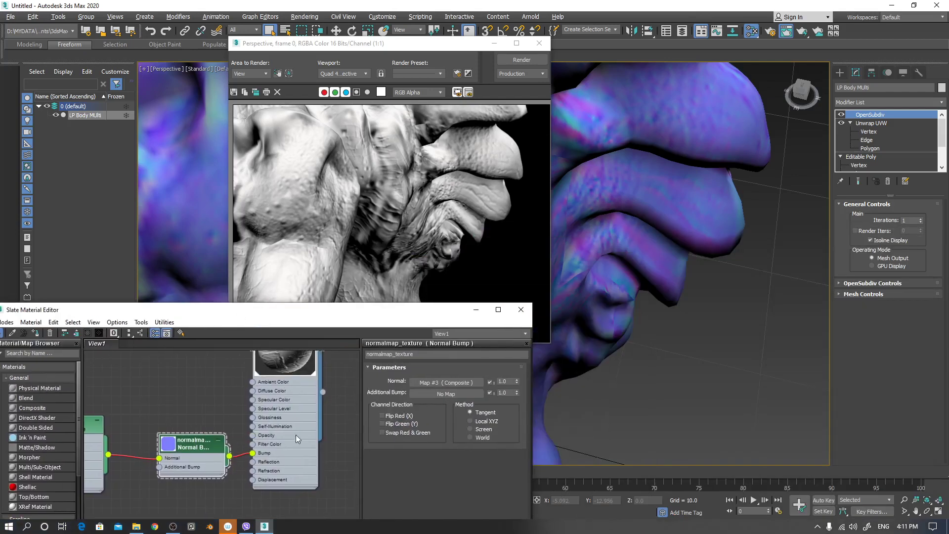
pyautogui.click(381, 424)
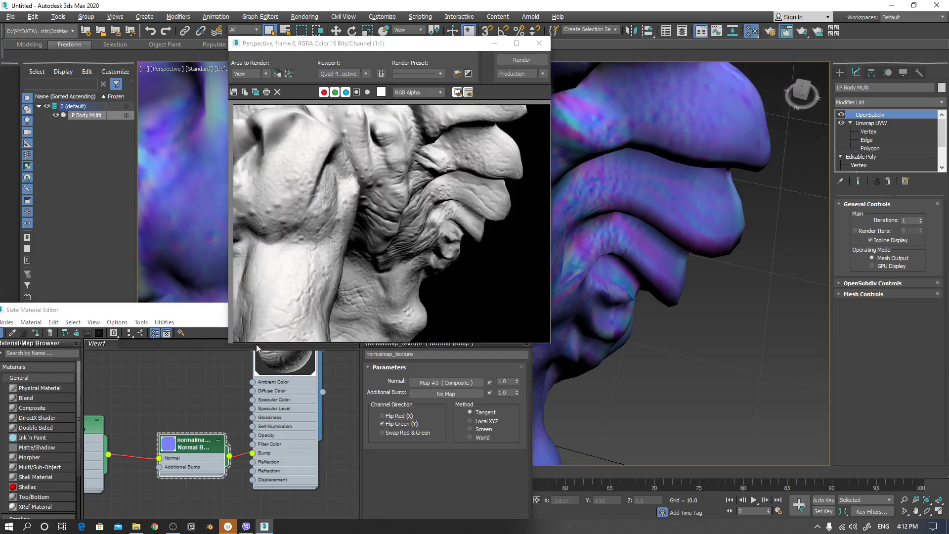
pyautogui.moveTo(202, 313); pyautogui.dragTo(332, 295)
pyautogui.moveTo(326, 424); pyautogui.dragTo(307, 424)
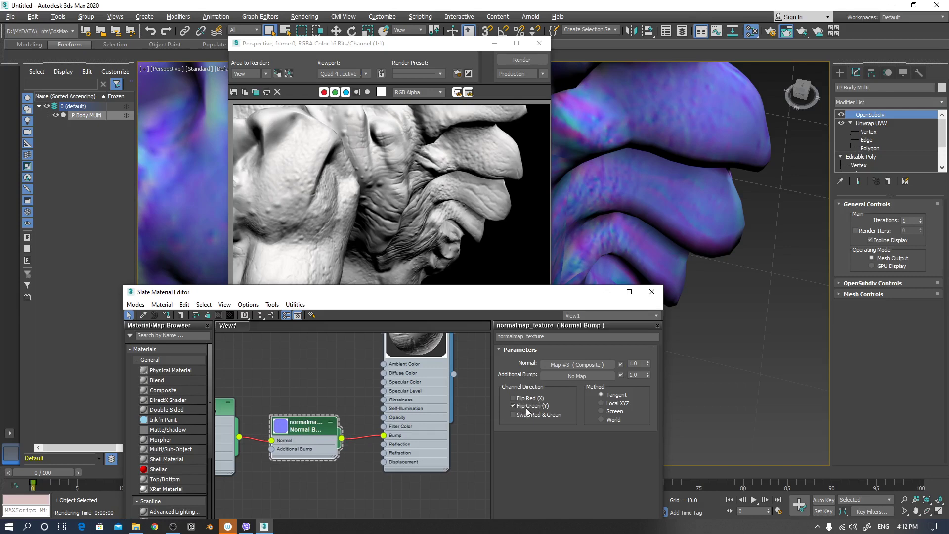
pyautogui.moveTo(345, 286); pyautogui.dragTo(627, 282)
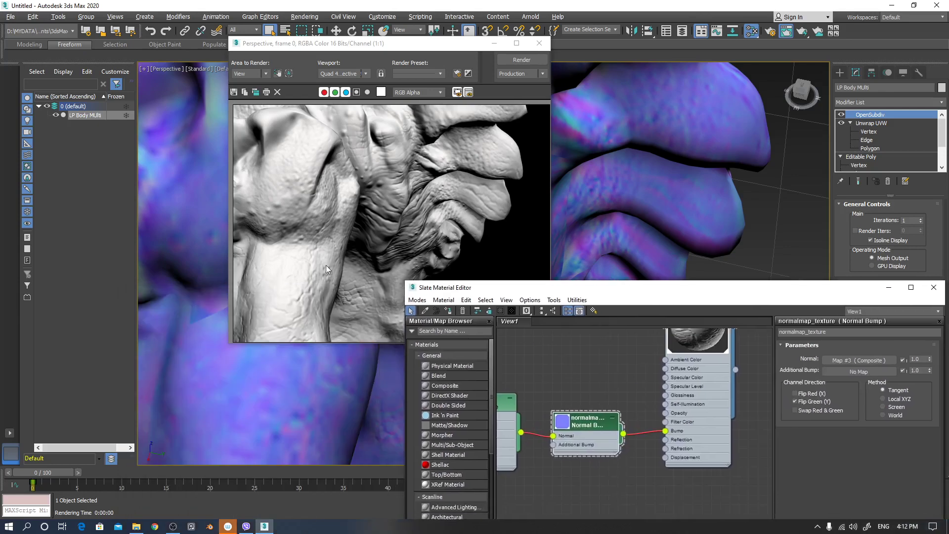
pyautogui.click(539, 43)
# - Duplicate the Composite map together with its three bitmap nodes and place the copy above the originals
pyautogui.scroll(-5, 301, 233)
pyautogui.keyDown('alt'); pyautogui.moveTo(301, 233); pyautogui.dragTo(454, 204, button='middle'); pyautogui.keyUp('alt')
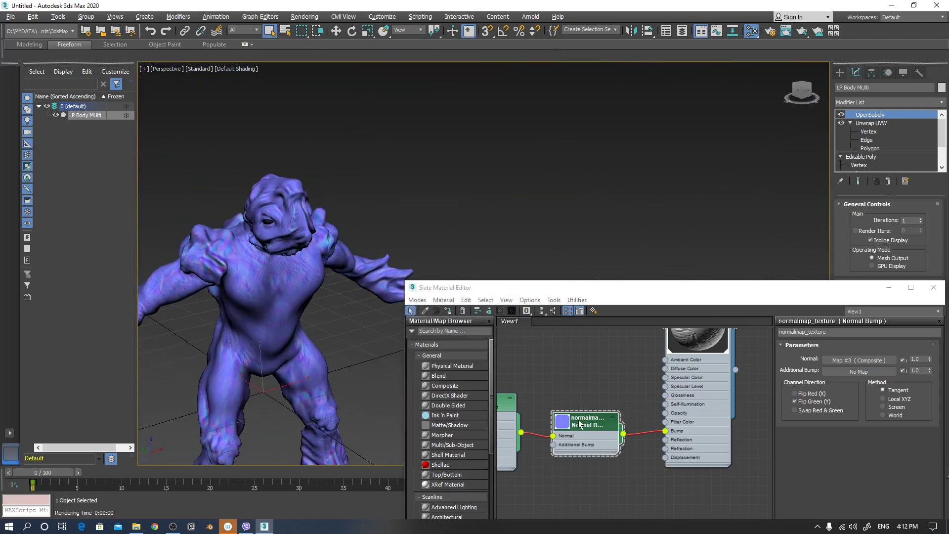
pyautogui.moveTo(600, 412); pyautogui.dragTo(689, 387, button='middle')
pyautogui.moveTo(638, 373); pyautogui.dragTo(712, 331, button='middle')
pyautogui.scroll(-4, 654, 458)
pyautogui.scroll(1, 678, 443)
pyautogui.scroll(-1, 655, 388)
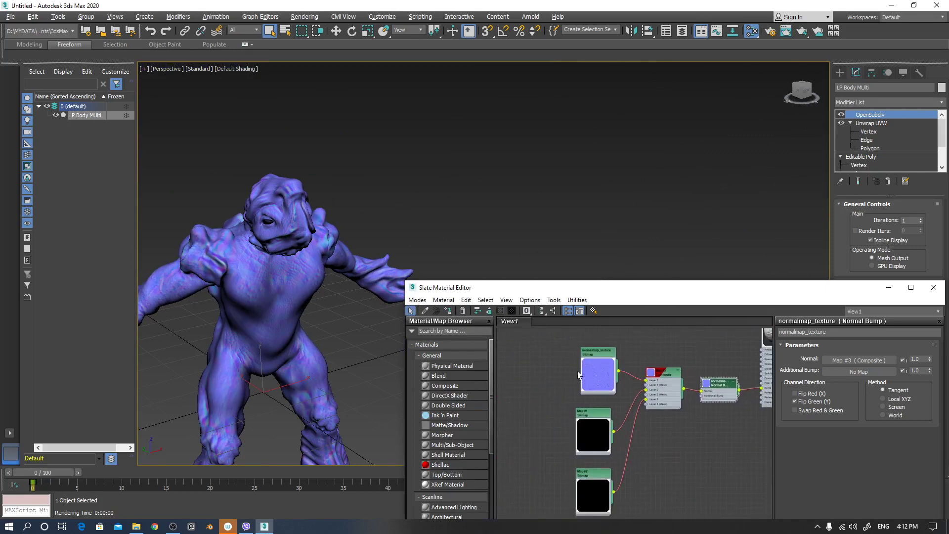
pyautogui.moveTo(564, 340); pyautogui.dragTo(688, 518)
pyautogui.moveTo(670, 433); pyautogui.dragTo(651, 499, button='middle')
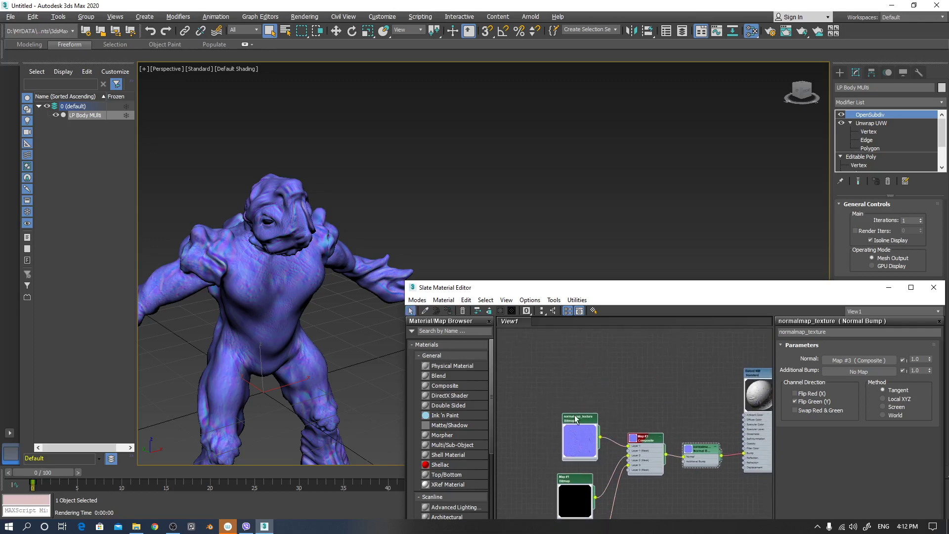
pyautogui.moveTo(574, 418)
pyautogui.keyDown('shift'); pyautogui.mouseDown()
pyautogui.moveTo(557, 312)
pyautogui.moveTo(500, 307)
pyautogui.mouseUp(); pyautogui.keyUp('shift')
pyautogui.moveTo(617, 362); pyautogui.dragTo(705, 425, button='middle')
pyautogui.click(705, 426)
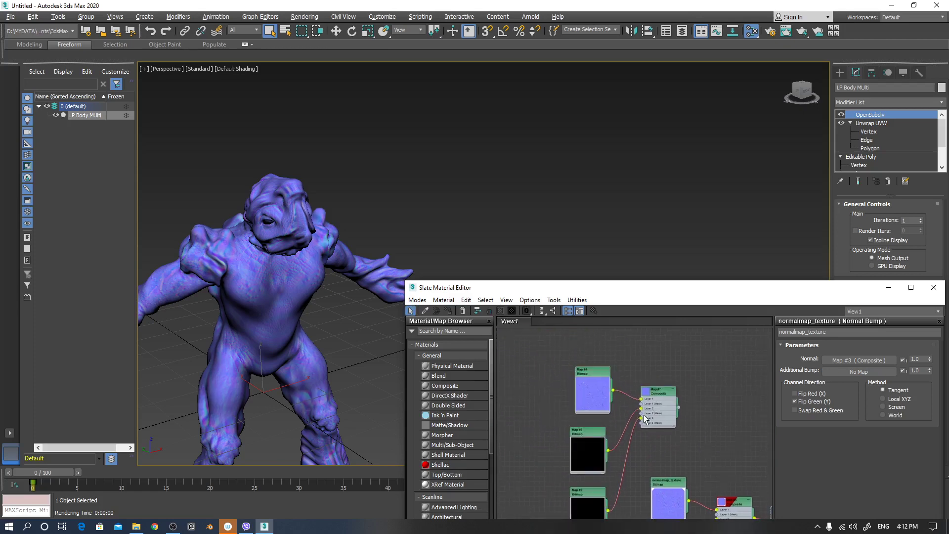
# - Replace the image in the copied Map #4 bitmap with MonsterDiffuse.1001
pyautogui.scroll(2, 643, 414)
pyautogui.moveTo(703, 379); pyautogui.dragTo(744, 380, button='middle')
pyautogui.scroll(1, 666, 387)
pyautogui.moveTo(662, 356); pyautogui.dragTo(547, 361, button='middle')
pyautogui.doubleClick(521, 360)
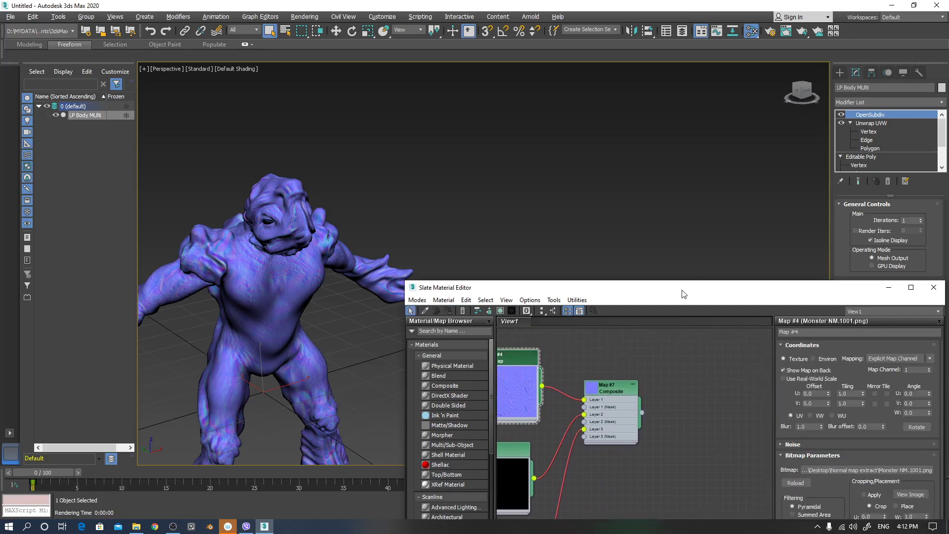
pyautogui.moveTo(682, 294); pyautogui.dragTo(455, 253)
pyautogui.moveTo(433, 331); pyautogui.dragTo(529, 321, button='middle')
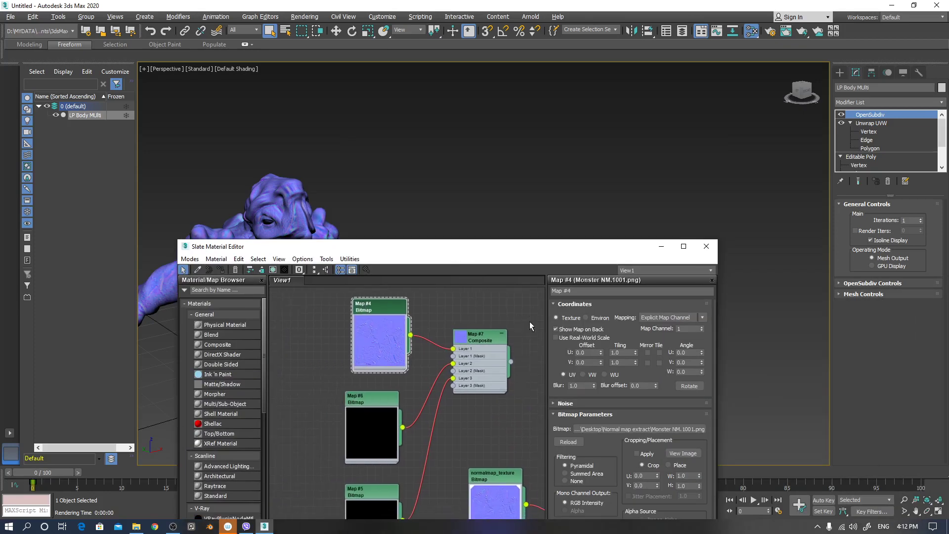
pyautogui.click(690, 430)
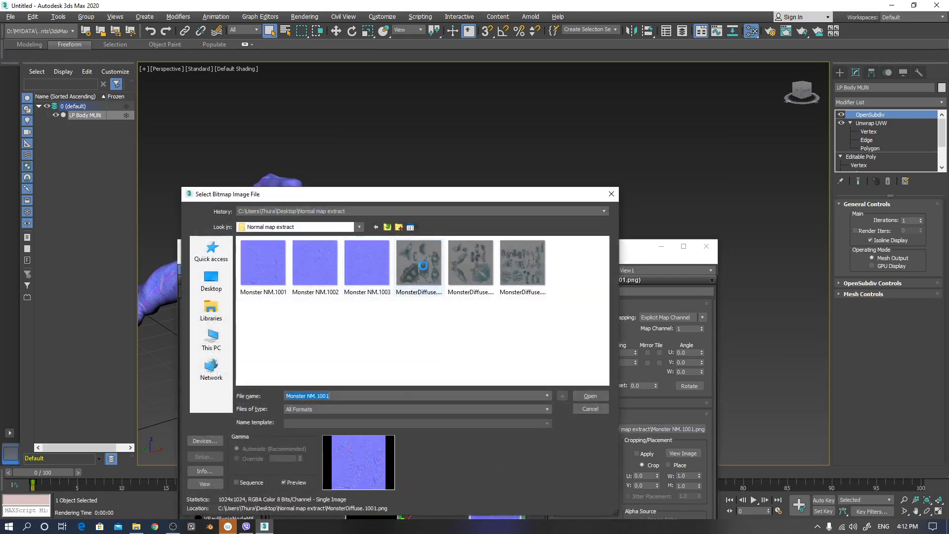
pyautogui.doubleClick(315, 262)
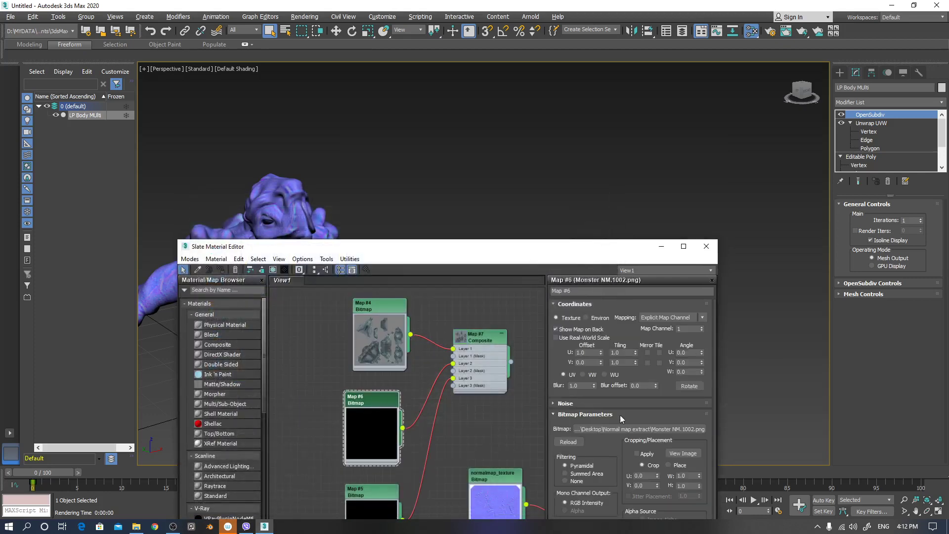
# - Load MonsterDiffuse.1002 into the copied Map #6 bitmap and MonsterDiffuse.1003 into Map #5
pyautogui.click(626, 429)
pyautogui.click(475, 268)
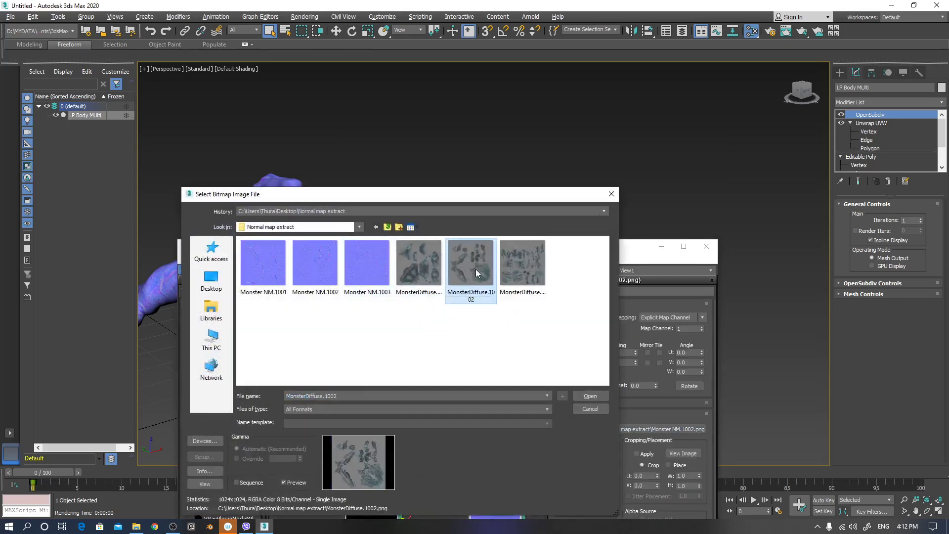
pyautogui.doubleClick(475, 269)
pyautogui.click(381, 403)
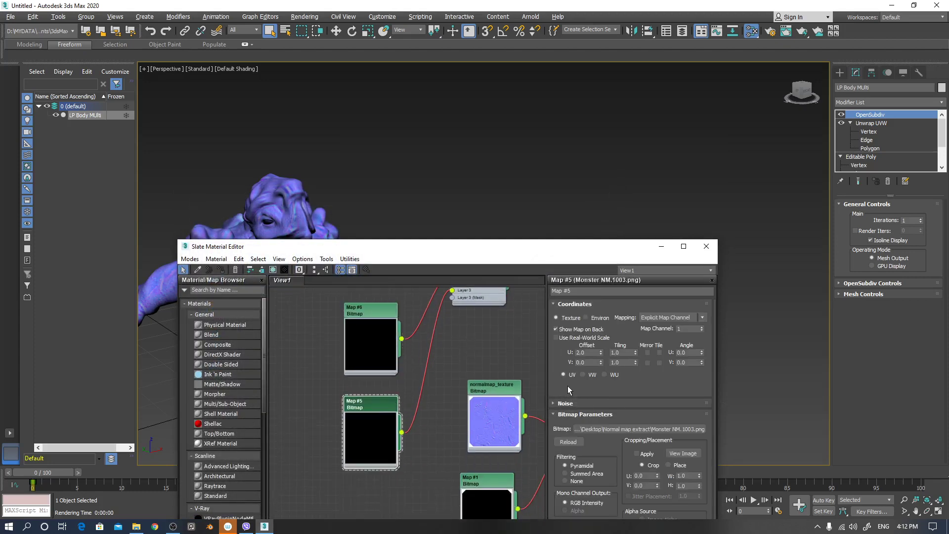
pyautogui.click(625, 429)
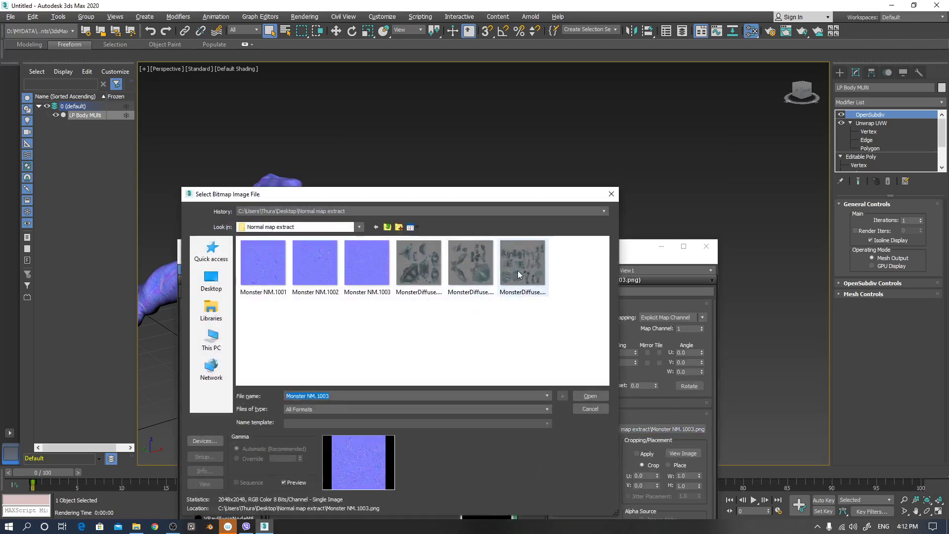
pyautogui.click(521, 262)
pyautogui.doubleClick(521, 262)
# - Move the diffuse Composite map beside the Baked NM material and connect it to Ambient Color
pyautogui.moveTo(498, 386); pyautogui.dragTo(311, 320, button='middle')
pyautogui.moveTo(277, 291); pyautogui.dragTo(452, 357)
pyautogui.moveTo(495, 349); pyautogui.dragTo(373, 328, button='middle')
pyautogui.moveTo(348, 357); pyautogui.dragTo(426, 408)
# - Show the Baked NM material on the model, then switch the viewport display to the diffuse Composite map
pyautogui.click(451, 339)
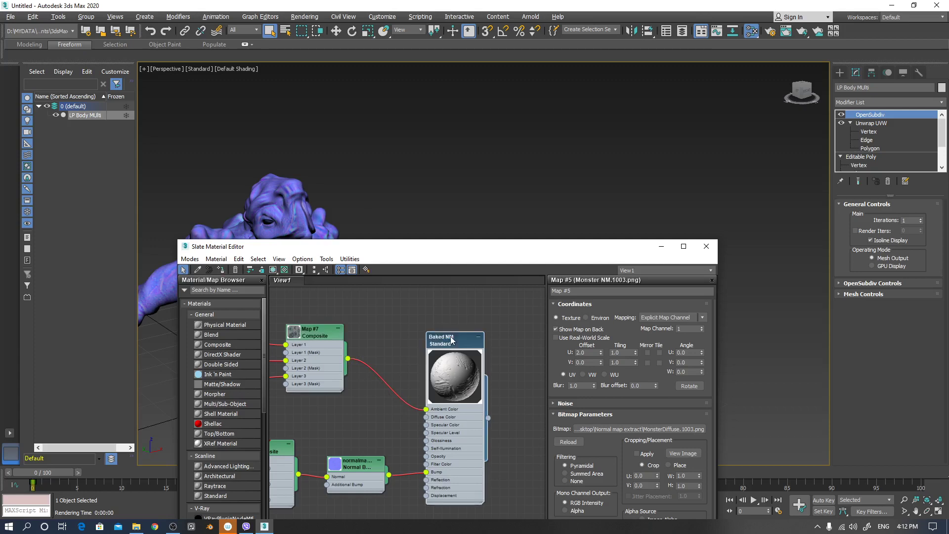
pyautogui.click(298, 270)
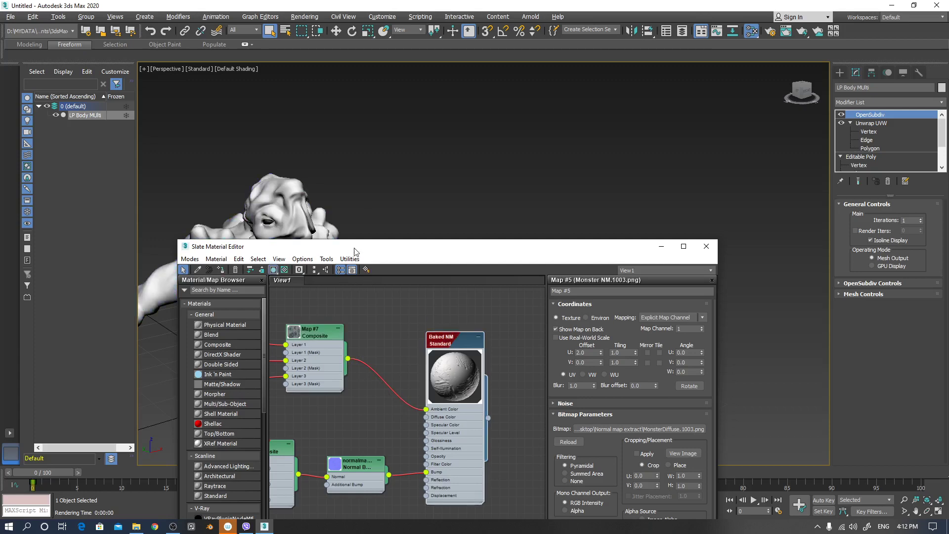
pyautogui.moveTo(354, 251); pyautogui.dragTo(620, 218)
pyautogui.click(589, 299)
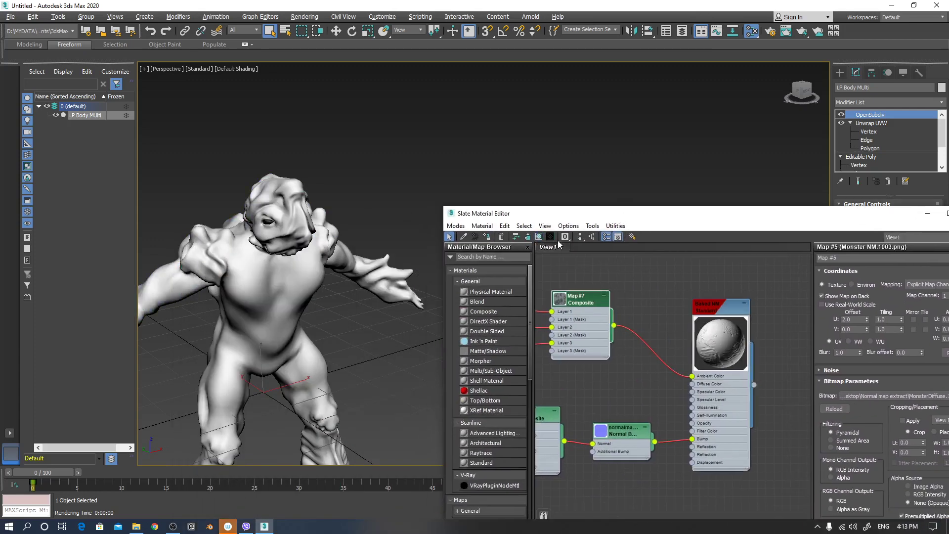
pyautogui.click(538, 236)
# - Inspect the composite diffuse texture across the monster's torso, arms and head in the viewport
pyautogui.keyDown('alt'); pyautogui.moveTo(378, 271); pyautogui.dragTo(408, 270, button='middle'); pyautogui.keyUp('alt')
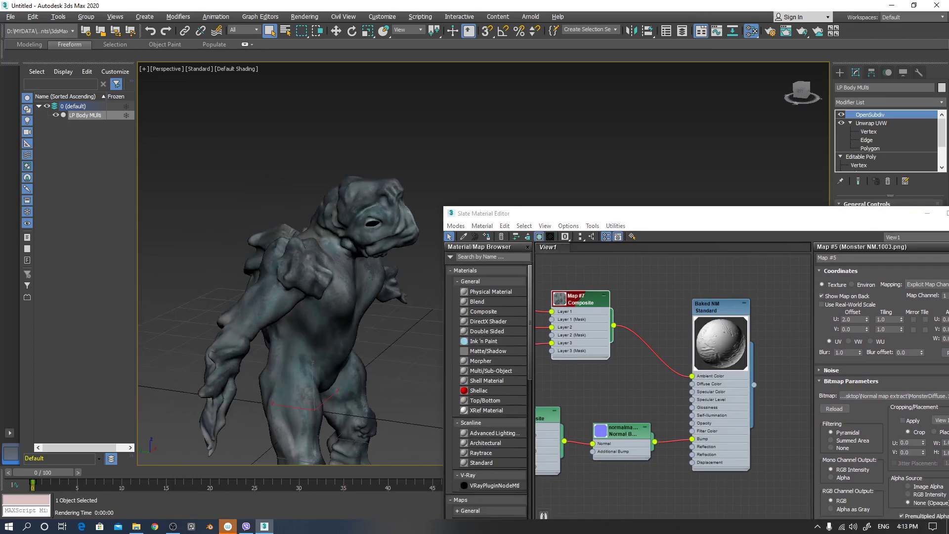
pyautogui.scroll(5, 365, 300)
pyautogui.scroll(-2, 353, 249)
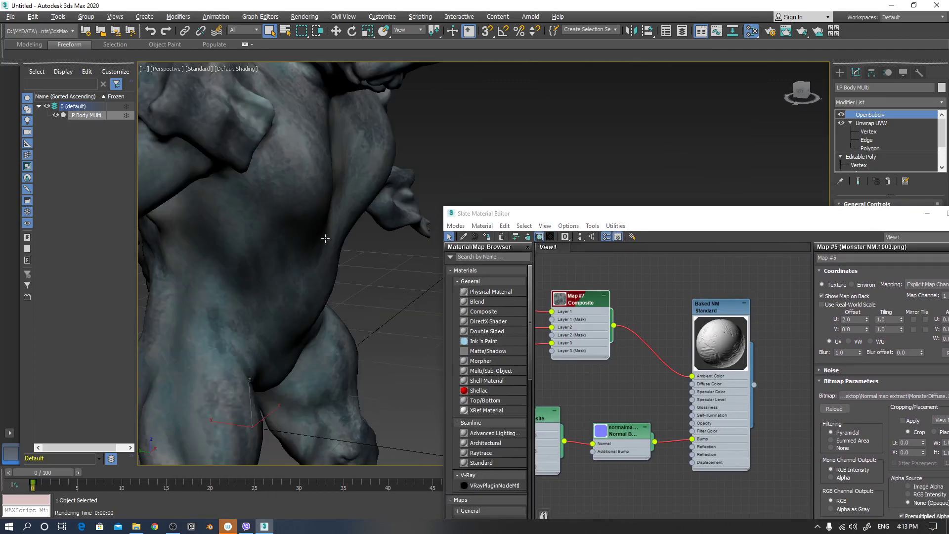
pyautogui.scroll(-5, 326, 238)
pyautogui.keyDown('alt'); pyautogui.moveTo(358, 238); pyautogui.dragTo(403, 338, button='middle'); pyautogui.keyUp('alt')
pyautogui.scroll(3, 322, 253)
# - Rearrange the diffuse and normal map bitmap nodes and their Composite maps into a tidier layout
pyautogui.moveTo(598, 304); pyautogui.dragTo(704, 296, button='middle')
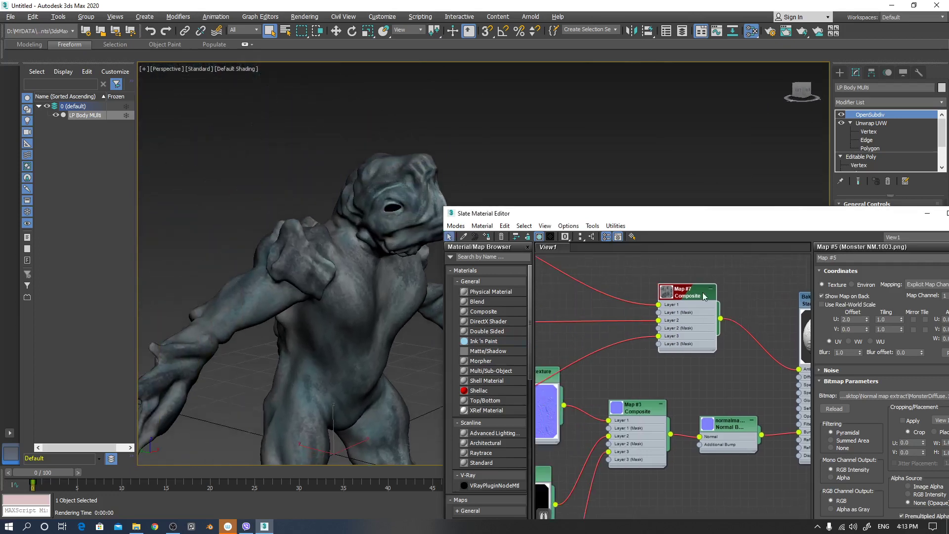
pyautogui.moveTo(703, 293); pyautogui.dragTo(653, 285)
pyautogui.moveTo(640, 351); pyautogui.dragTo(768, 308, button='middle')
pyautogui.moveTo(661, 350)
pyautogui.mouseDown()
pyautogui.moveTo(661, 394)
pyautogui.moveTo(653, 365)
pyautogui.mouseUp()
pyautogui.moveTo(651, 436); pyautogui.dragTo(652, 435)
pyautogui.moveTo(697, 463); pyautogui.dragTo(722, 359, button='middle')
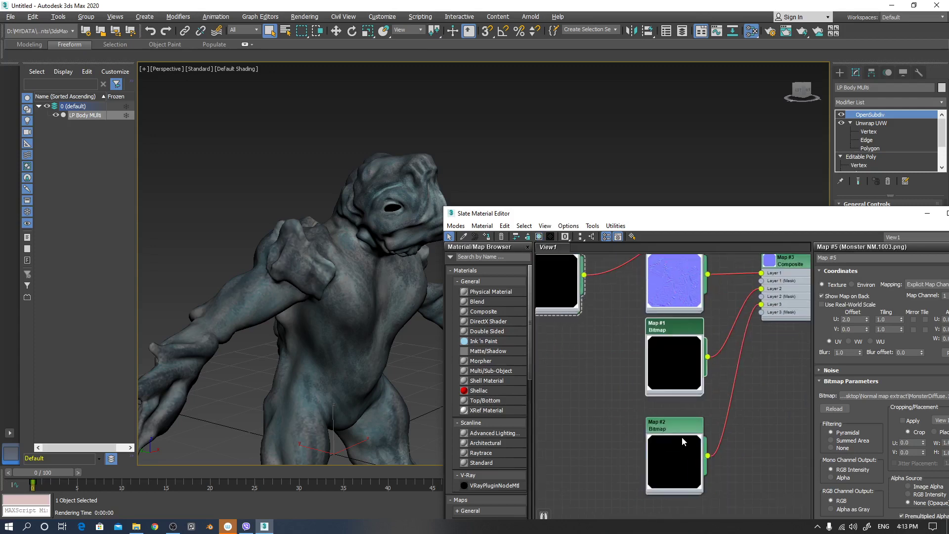
pyautogui.moveTo(681, 438)
pyautogui.mouseDown()
pyautogui.moveTo(687, 411)
pyautogui.moveTo(680, 428)
pyautogui.mouseUp()
pyautogui.moveTo(617, 325); pyautogui.dragTo(619, 454, button='middle')
pyautogui.moveTo(557, 372); pyautogui.dragTo(557, 359)
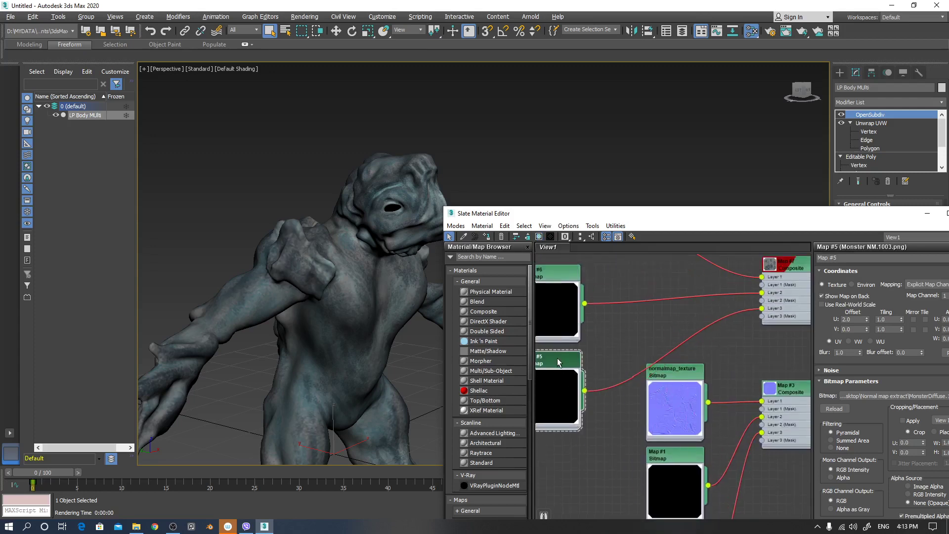
pyautogui.moveTo(621, 351); pyautogui.dragTo(699, 463, button='middle')
pyautogui.moveTo(640, 295); pyautogui.dragTo(630, 311)
pyautogui.moveTo(690, 355); pyautogui.dragTo(545, 276, button='middle')
# - Render the monster's upper body to check the diffuse color, close the render, and return to the Baked NM node
pyautogui.keyDown('alt'); pyautogui.moveTo(396, 306); pyautogui.dragTo(358, 321, button='middle'); pyautogui.keyUp('alt')
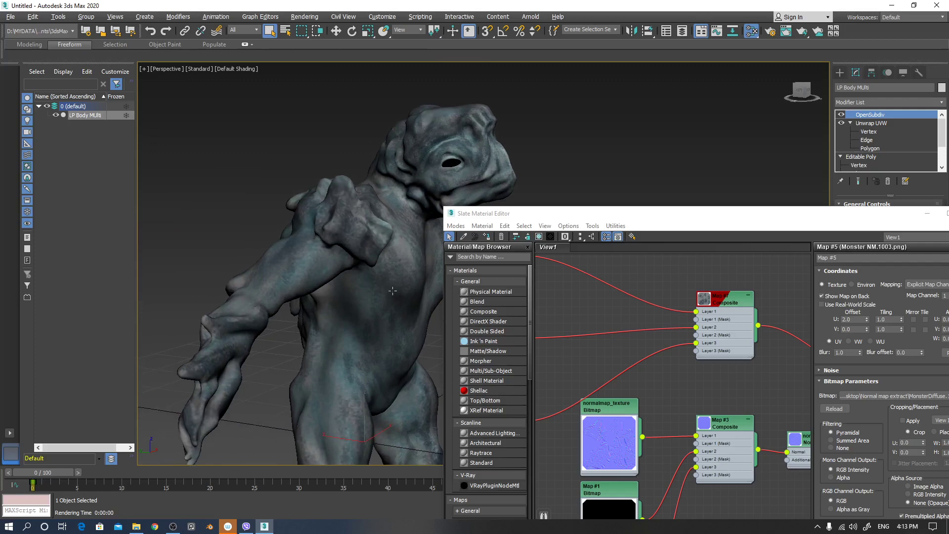
pyautogui.keyDown('alt'); pyautogui.moveTo(392, 290); pyautogui.dragTo(361, 322, button='middle'); pyautogui.keyUp('alt')
pyautogui.hotkey('shift', 'q')
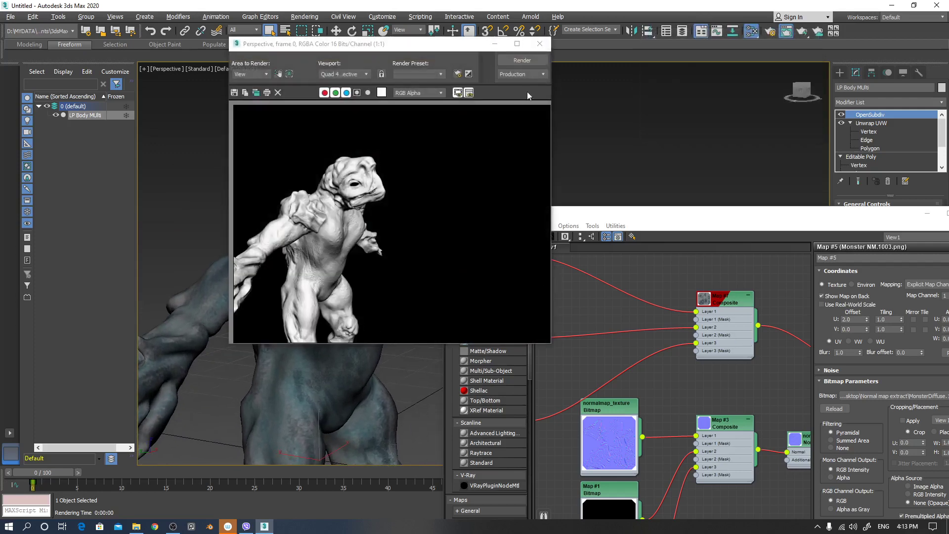
pyautogui.click(539, 43)
pyautogui.moveTo(799, 357); pyautogui.dragTo(646, 348, button='middle')
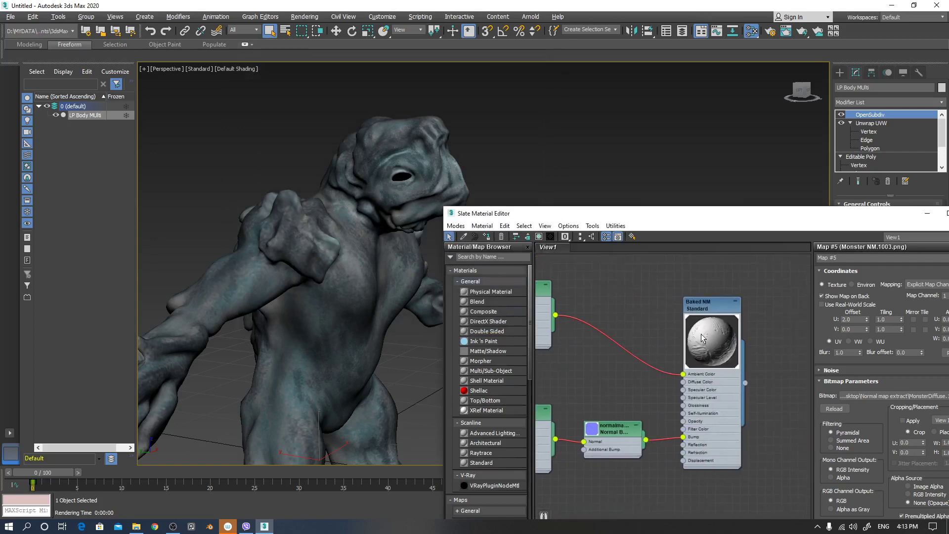
# - Reconnect the diffuse Composite map from Ambient Color to the Baked NM material's Diffuse Color and show that map on the model
pyautogui.moveTo(686, 379); pyautogui.dragTo(684, 386)
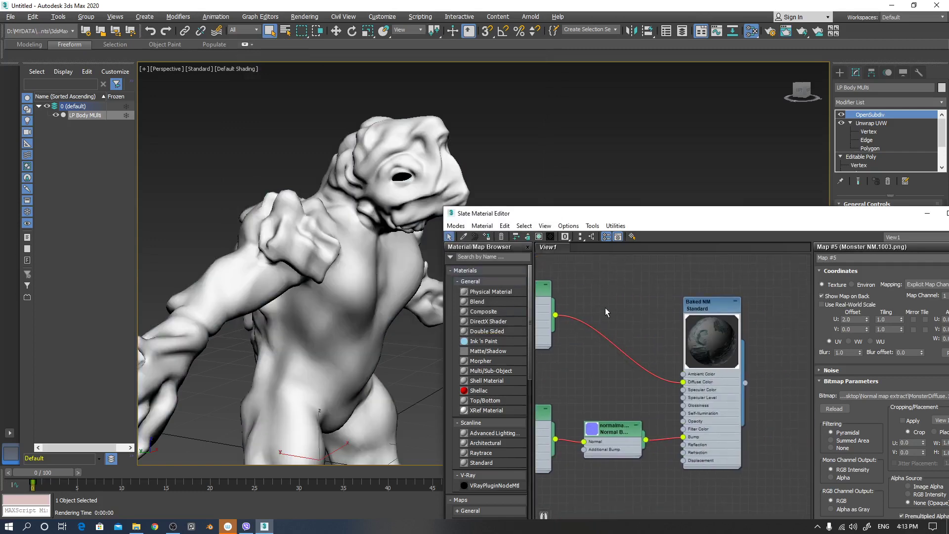
pyautogui.moveTo(606, 312); pyautogui.dragTo(645, 325, button='middle')
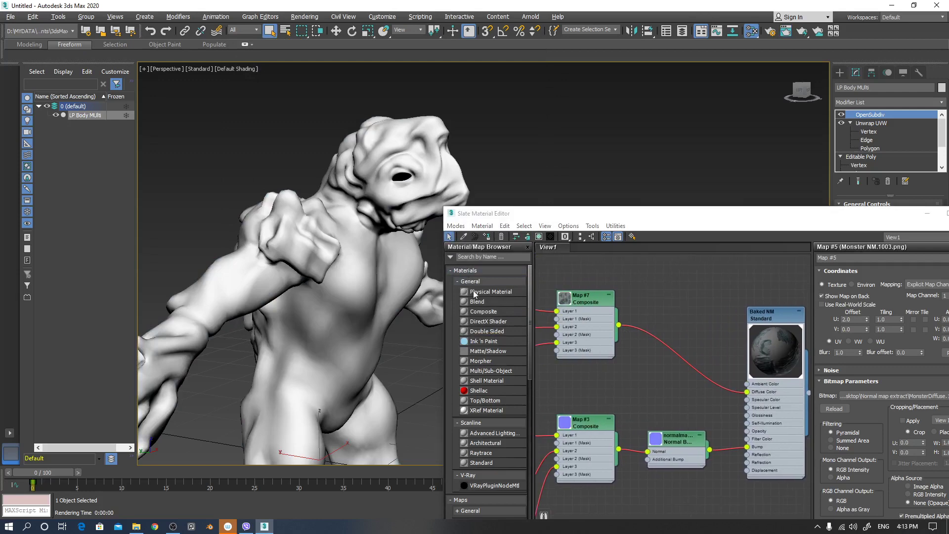
pyautogui.click(585, 300)
pyautogui.click(539, 237)
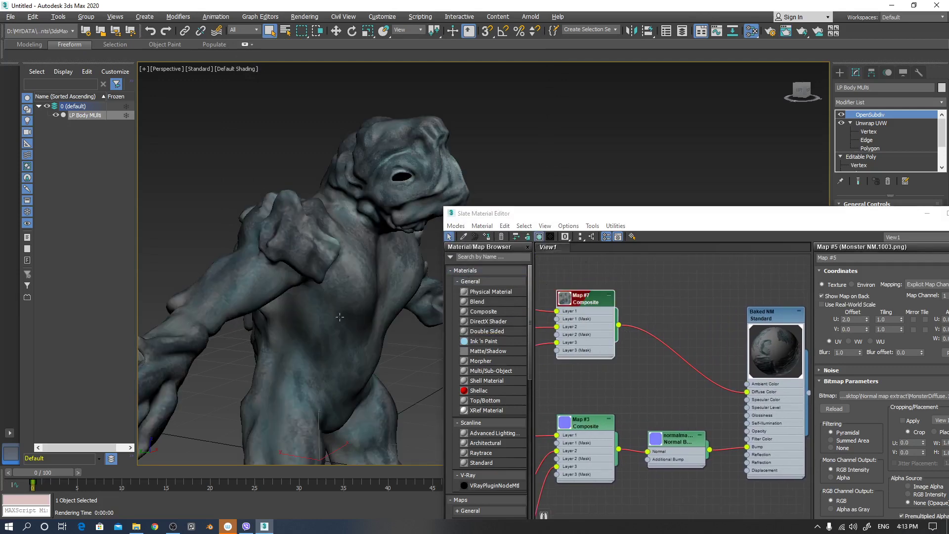
# - Render the monster from the front to check the diffuse color together with the normal detail, and close the render
pyautogui.keyDown('alt'); pyautogui.moveTo(389, 324); pyautogui.dragTo(356, 329, button='middle'); pyautogui.keyUp('alt')
pyautogui.scroll(3, 356, 330)
pyautogui.hotkey('shift', 'q')
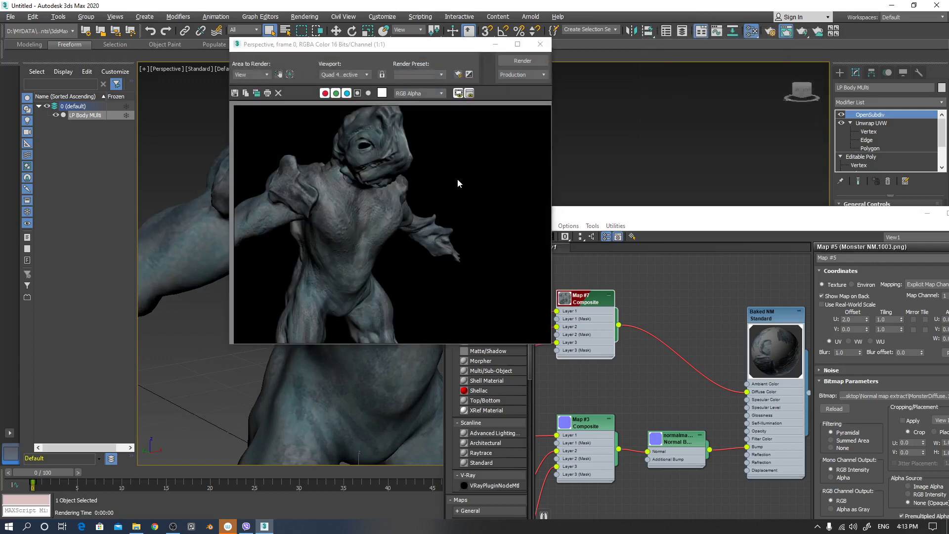
pyautogui.click(541, 44)
# - Inspect the chest texture up close, render the torso and shoulder from a more sideways angle, and close the render
pyautogui.scroll(4, 369, 237)
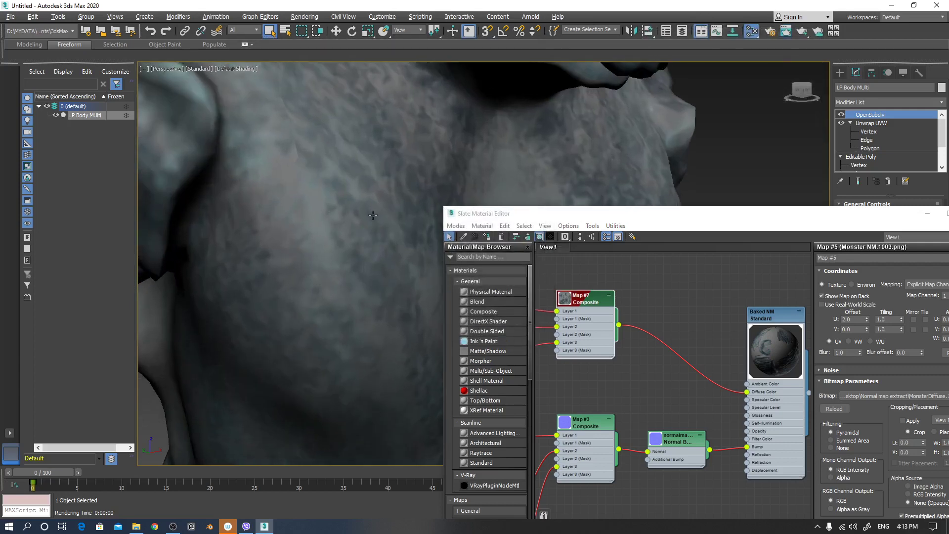
pyautogui.scroll(-3, 369, 238)
pyautogui.keyDown('alt'); pyautogui.moveTo(369, 237); pyautogui.dragTo(434, 242, button='middle'); pyautogui.keyUp('alt')
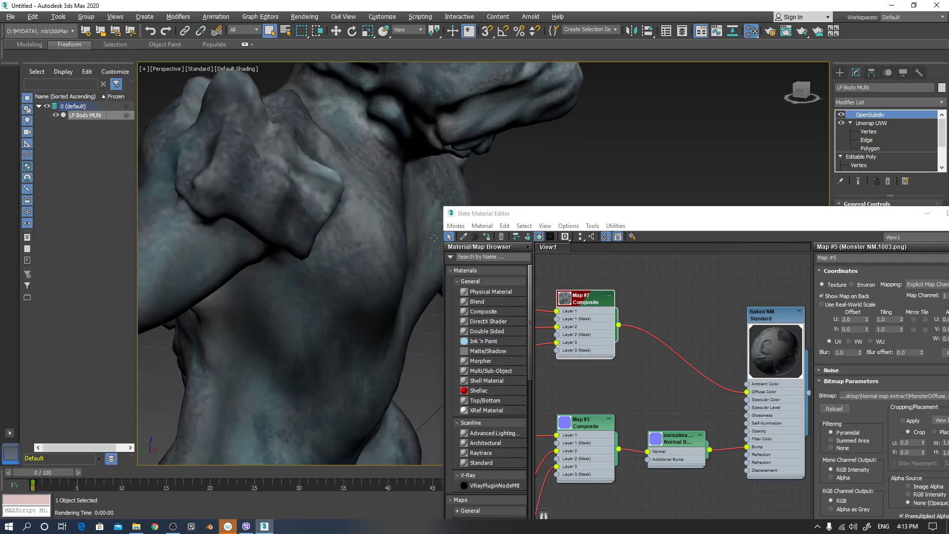
pyautogui.hotkey('shift', 'q')
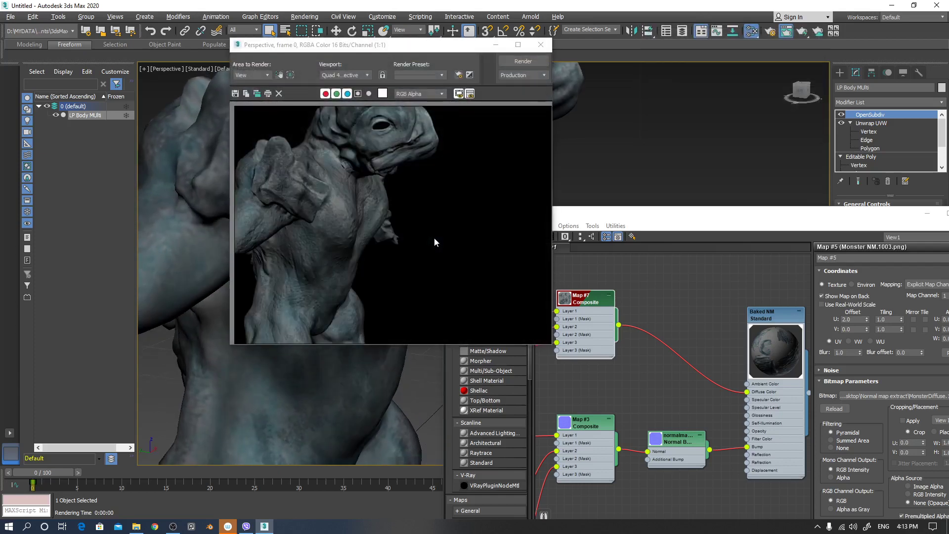
pyautogui.click(540, 44)
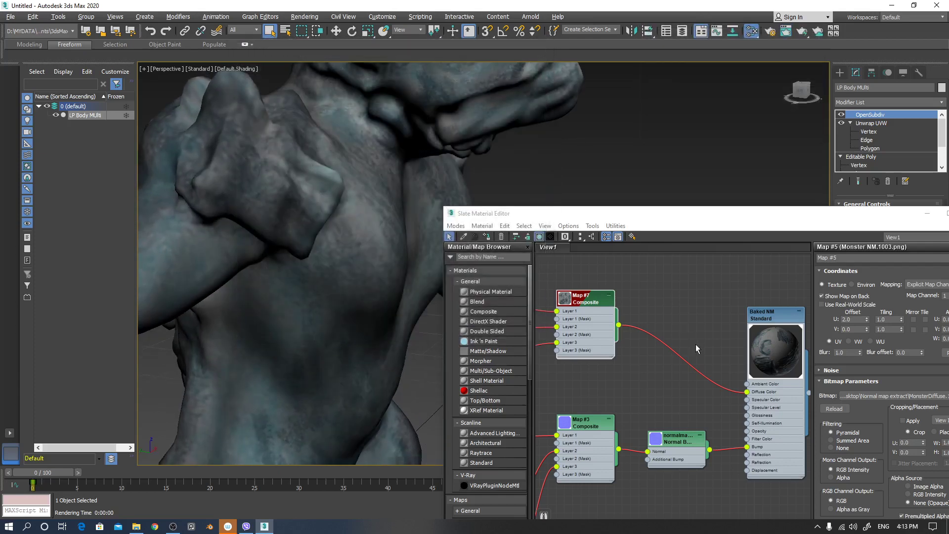
# - Examine the whole textured monster and the Composite and normal map connections into Baked NM, then select the Baked NM node
pyautogui.moveTo(743, 327); pyautogui.dragTo(626, 340, button='middle')
pyautogui.keyDown('alt'); pyautogui.moveTo(317, 174); pyautogui.dragTo(326, 268, button='middle'); pyautogui.keyUp('alt')
pyautogui.scroll(-5, 287, 227)
pyautogui.scroll(1, 399, 280)
pyautogui.moveTo(657, 354); pyautogui.dragTo(809, 335, button='middle')
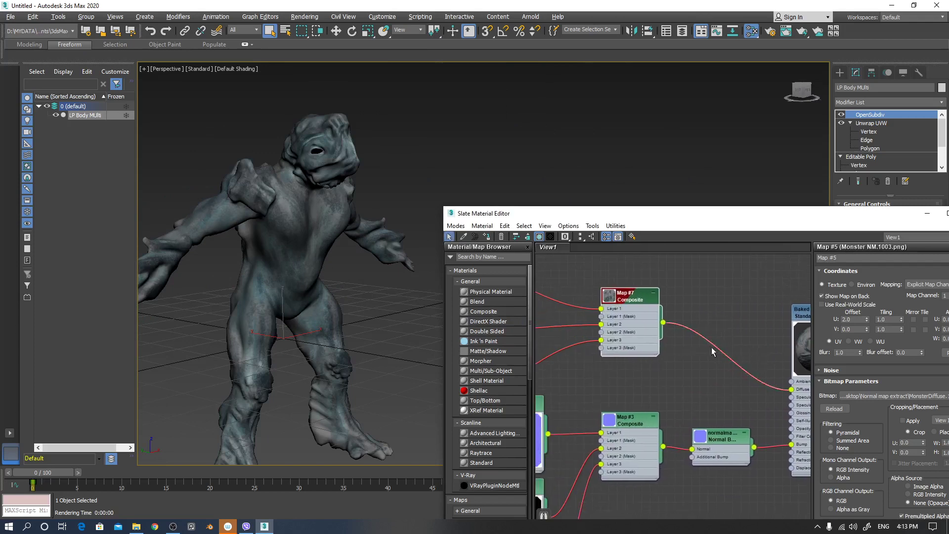
pyautogui.moveTo(298, 279)
pyautogui.keyDown('alt'); pyautogui.mouseDown(button='middle')
pyautogui.moveTo(405, 277)
pyautogui.moveTo(310, 274)
pyautogui.mouseUp(button='middle'); pyautogui.keyUp('alt')
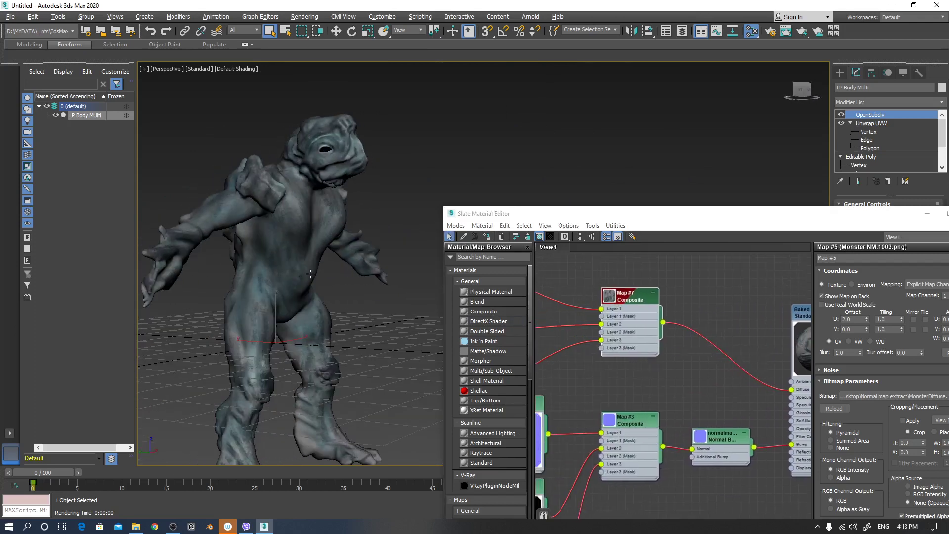
pyautogui.moveTo(738, 296); pyautogui.dragTo(677, 316, button='middle')
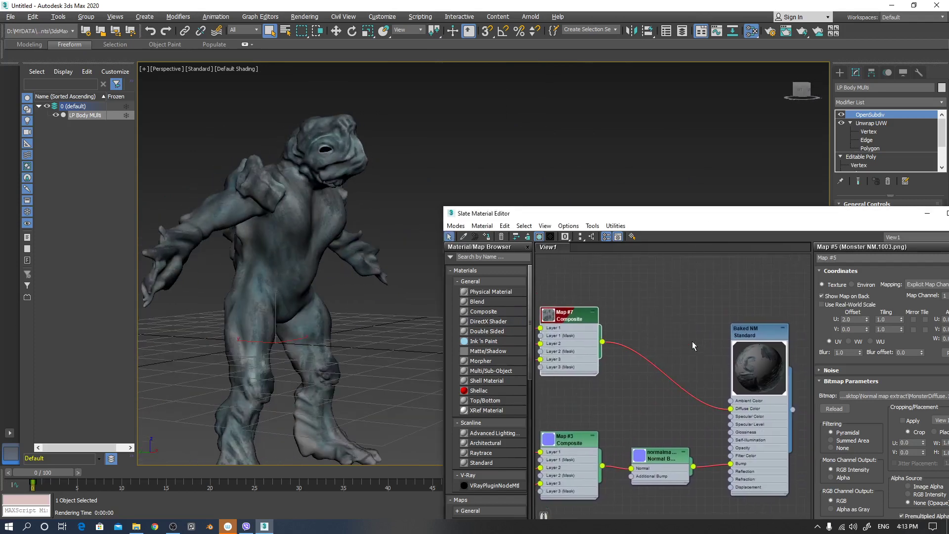
pyautogui.moveTo(710, 353); pyautogui.dragTo(674, 311, button='middle')
pyautogui.moveTo(723, 287); pyautogui.dragTo(730, 279)
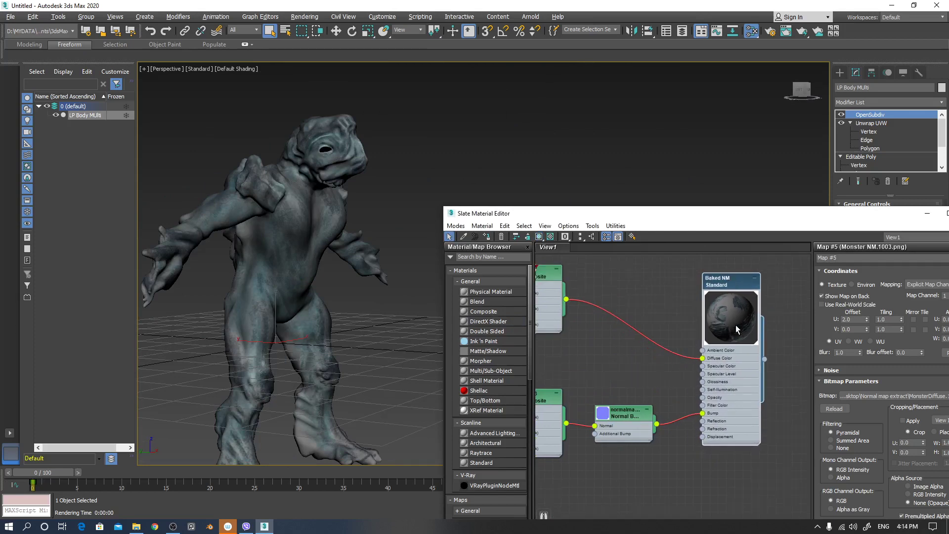
# - Render the monster's head, torso and upper legs, and review the material's node connections with the render kept open
pyautogui.scroll(3, 735, 325)
pyautogui.moveTo(748, 320); pyautogui.dragTo(642, 321, button='middle')
pyautogui.keyDown('alt'); pyautogui.moveTo(341, 267); pyautogui.dragTo(325, 251, button='middle'); pyautogui.keyUp('alt')
pyautogui.scroll(4, 291, 268)
pyautogui.moveTo(327, 218); pyautogui.dragTo(360, 255, button='middle')
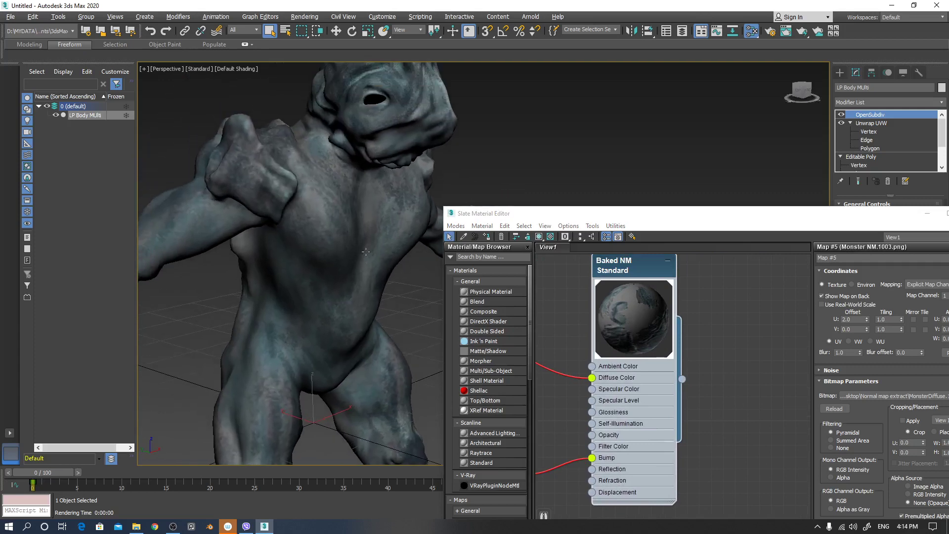
pyautogui.hotkey('shift', 'q')
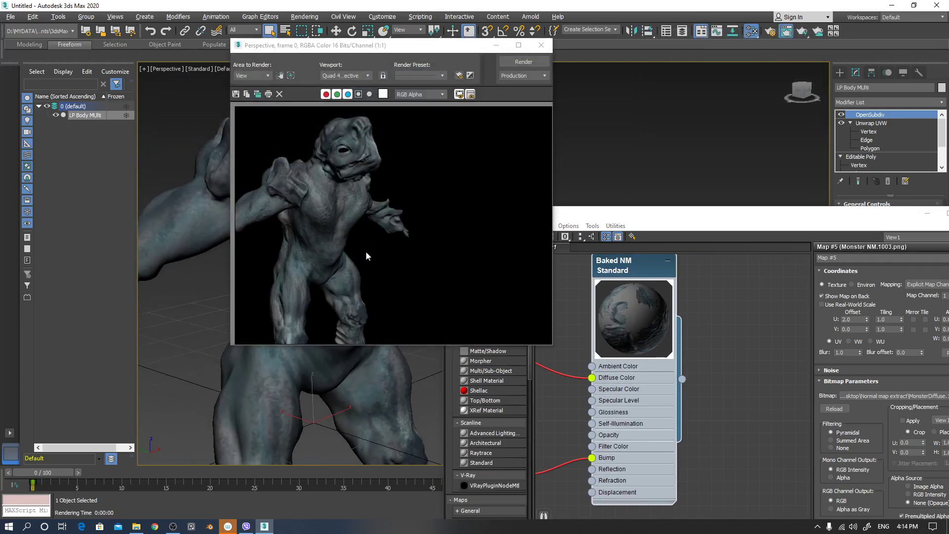
pyautogui.moveTo(695, 338); pyautogui.dragTo(814, 347, button='middle')
pyautogui.scroll(-2, 592, 347)
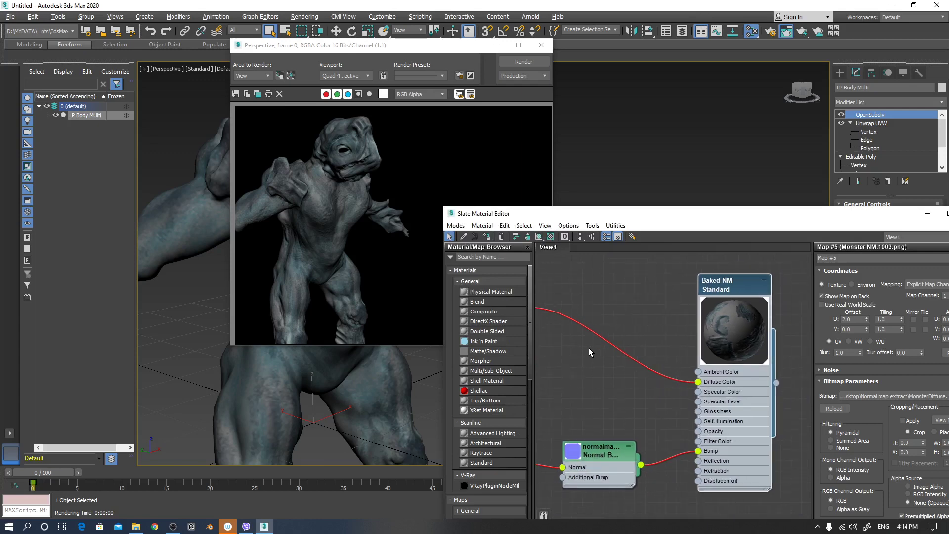
pyautogui.moveTo(588, 348); pyautogui.dragTo(719, 340, button='middle')
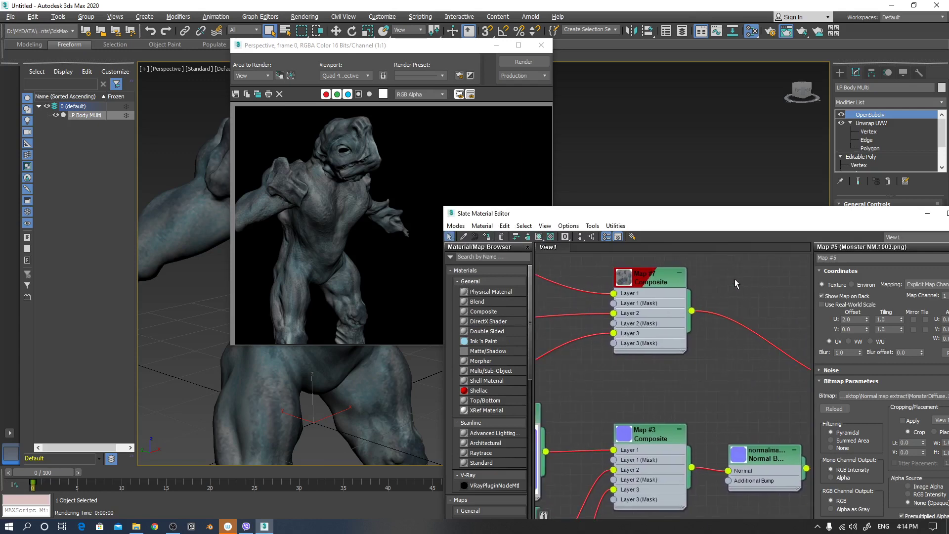